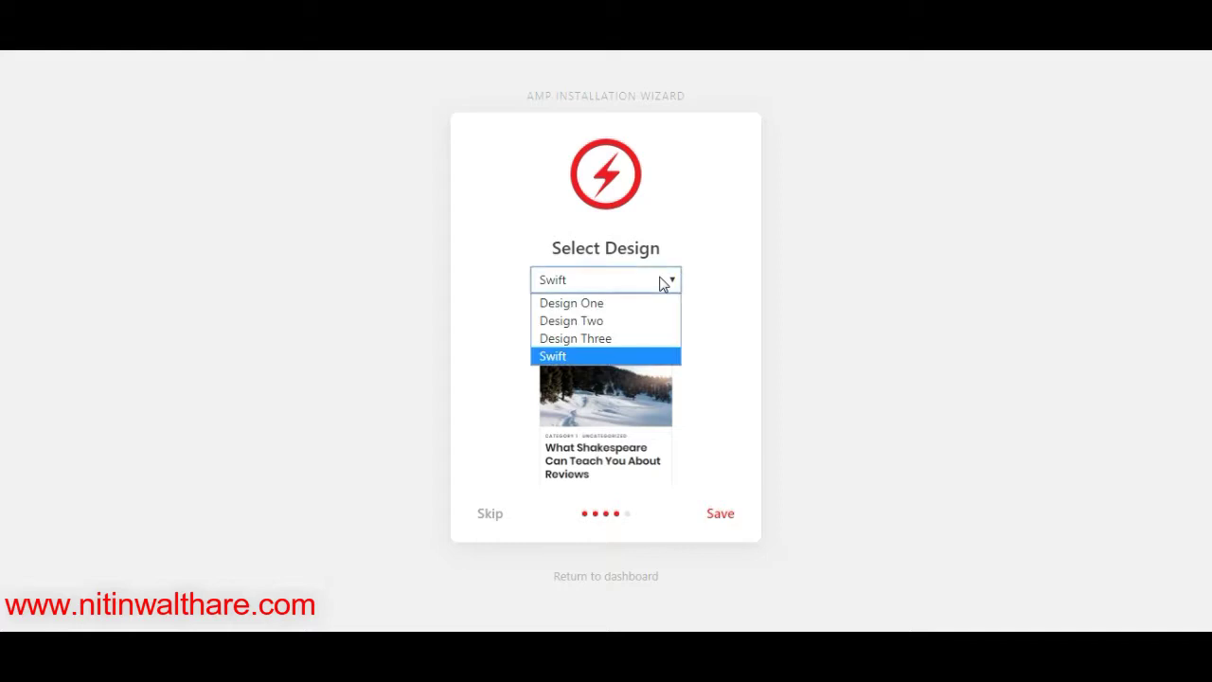
Keep Swift as the AMP design, save it, and finish the installation wizard to reach the plugin options.
click(663, 284)
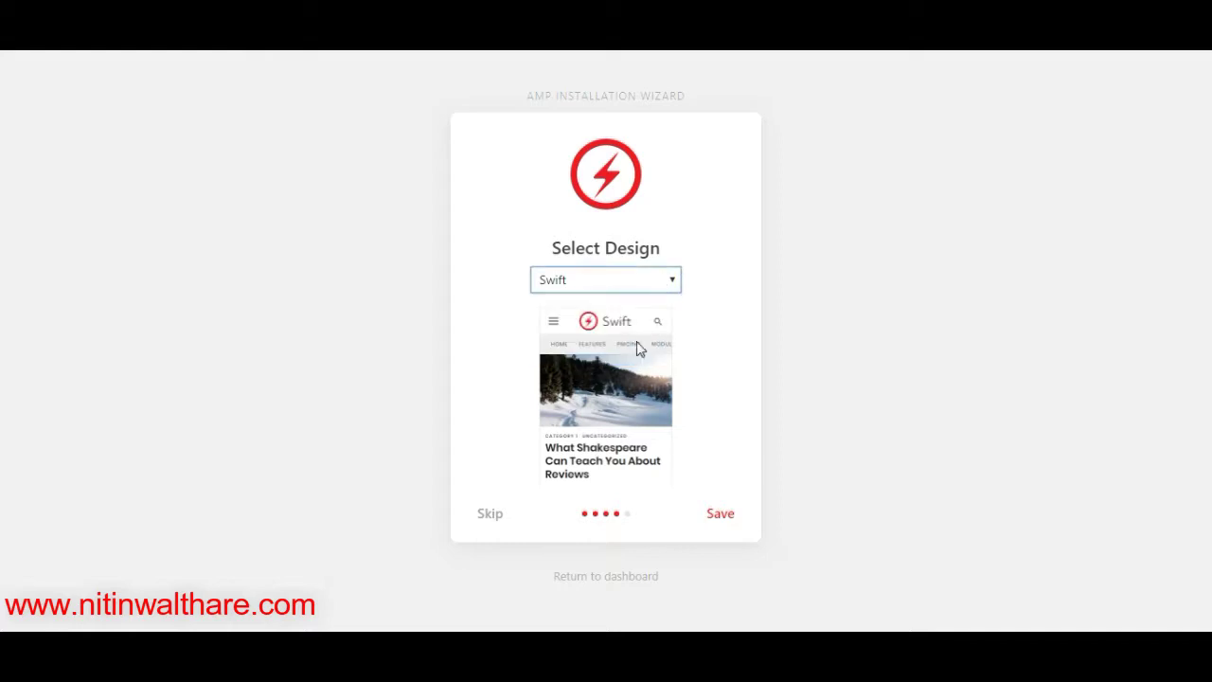
click(719, 517)
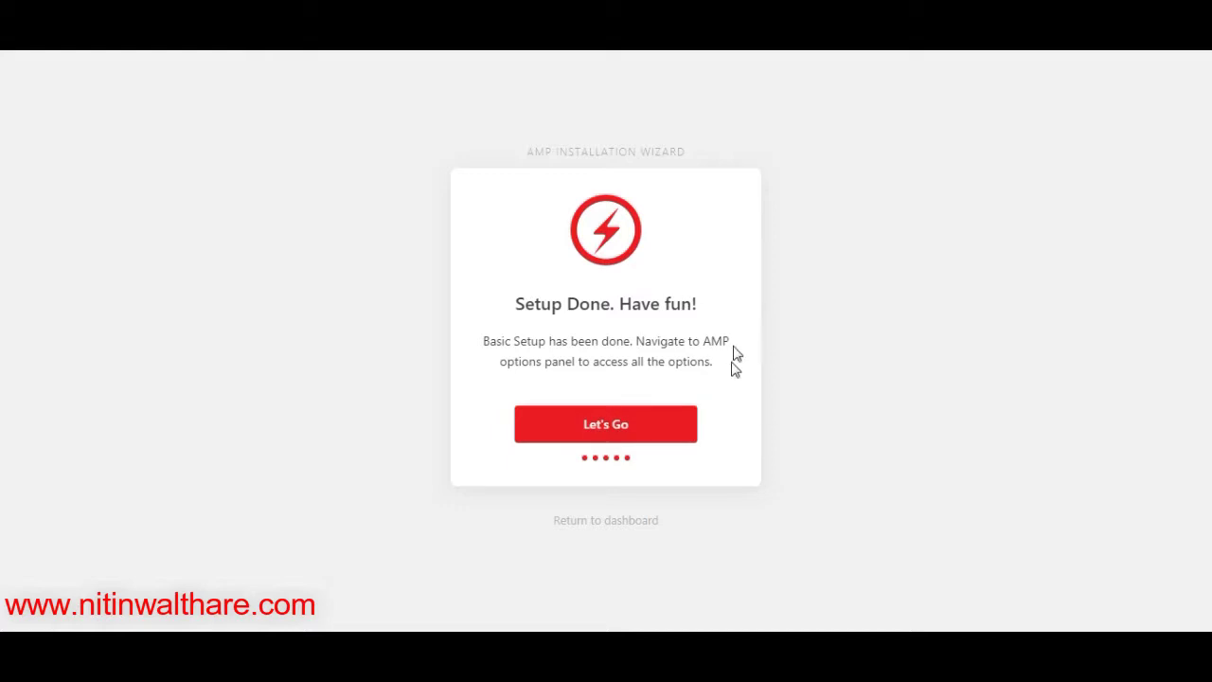
click(620, 437)
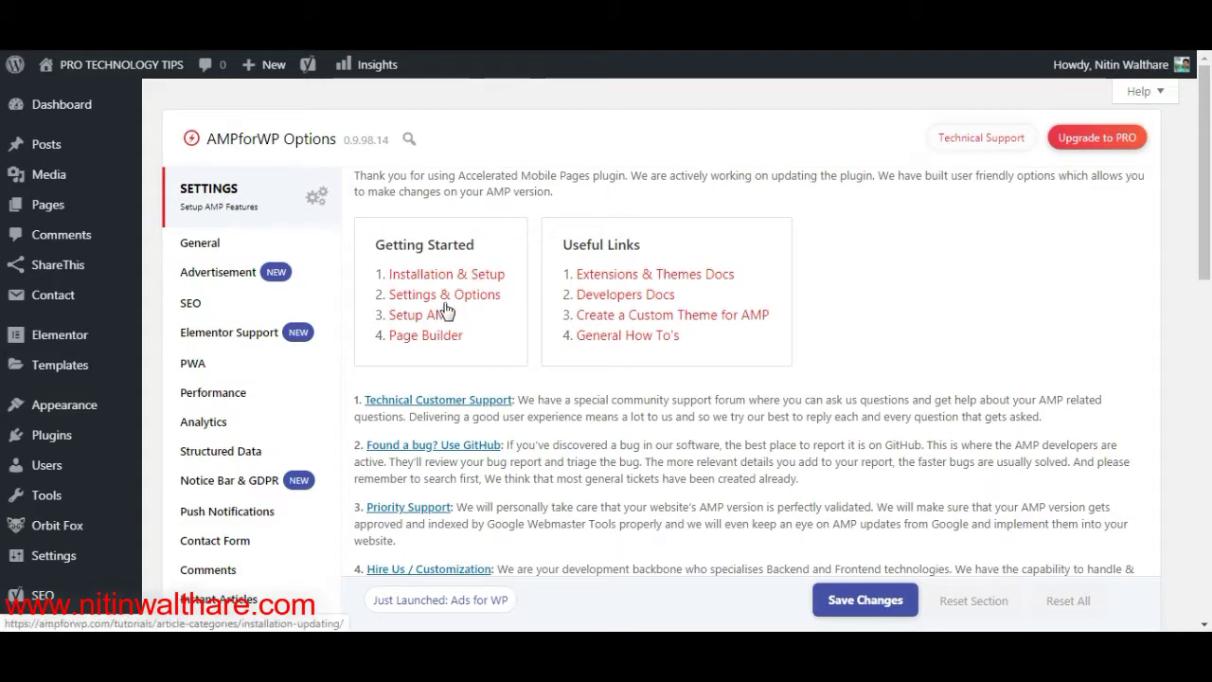
Open the General settings and examine the Branding logo, resize and AMP Support options.
click(233, 253)
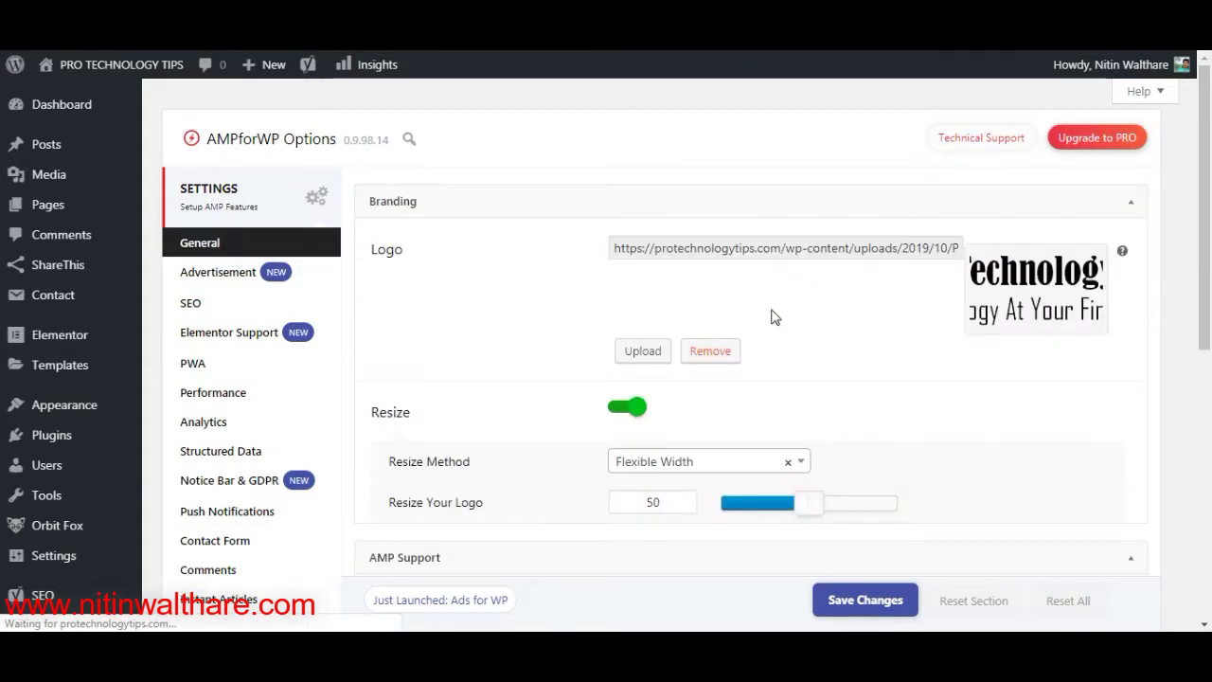
click(1044, 308)
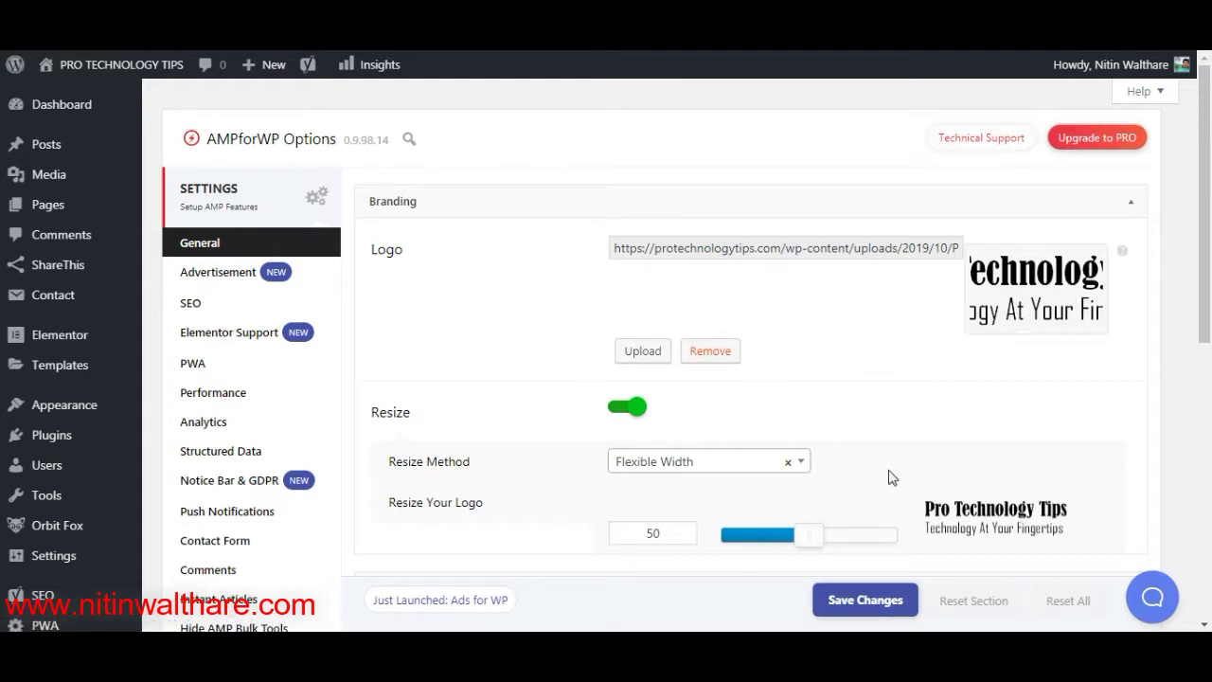
scroll(1114, 414, down, 1)
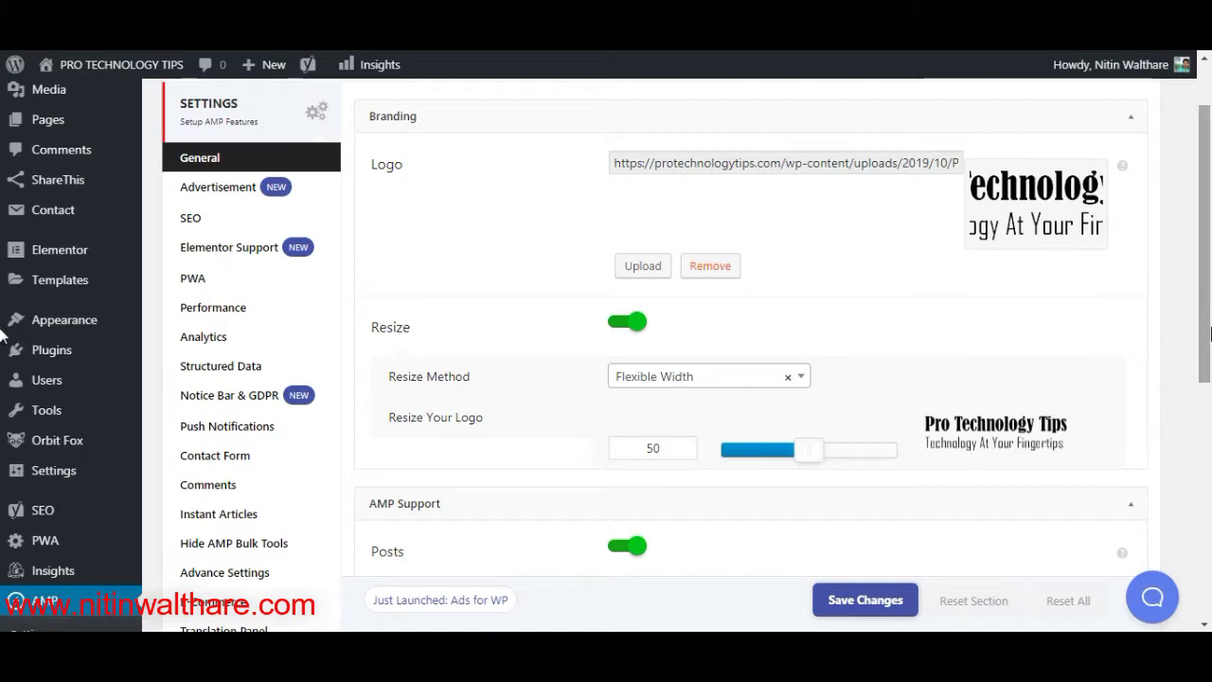
scroll(1209, 333, down, 1)
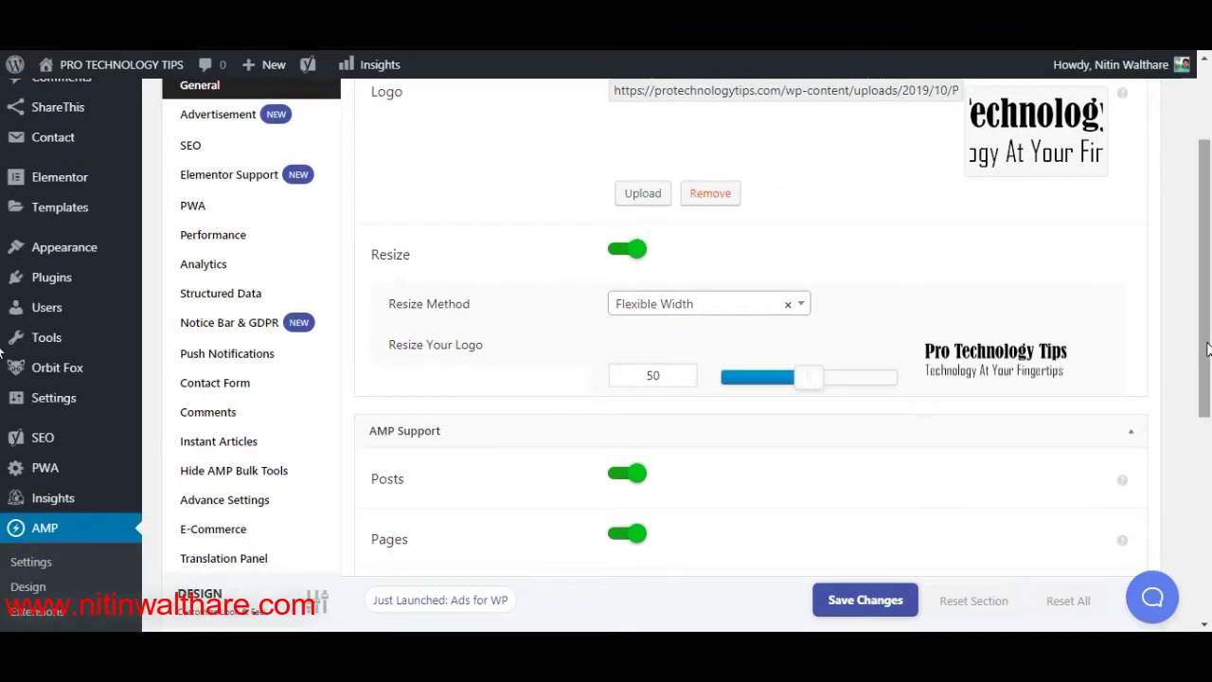
scroll(1207, 349, up, 2)
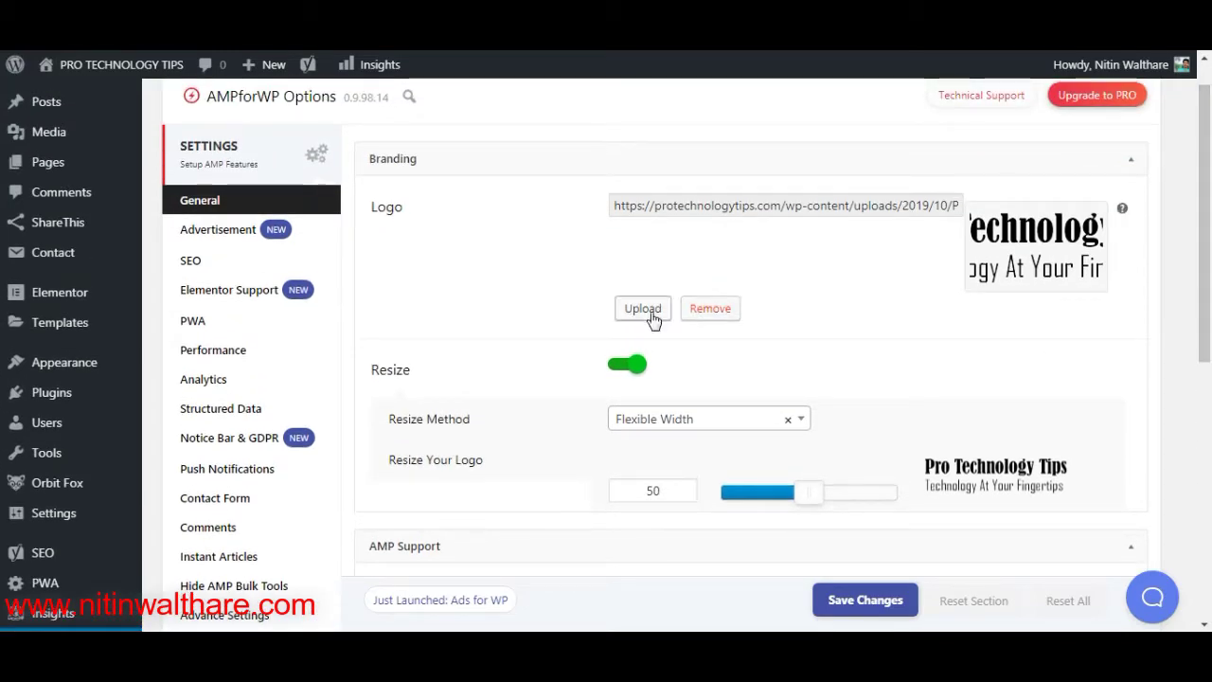
scroll(1208, 331, down, 1)
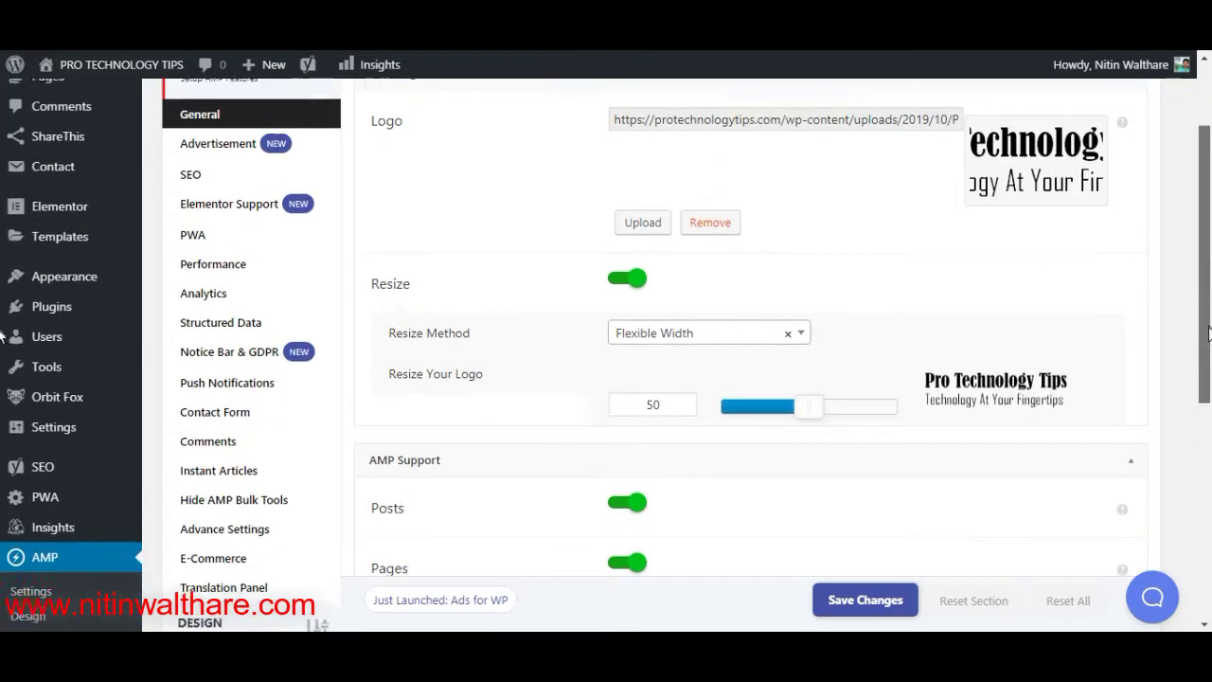
drag(1209, 331, 1209, 430)
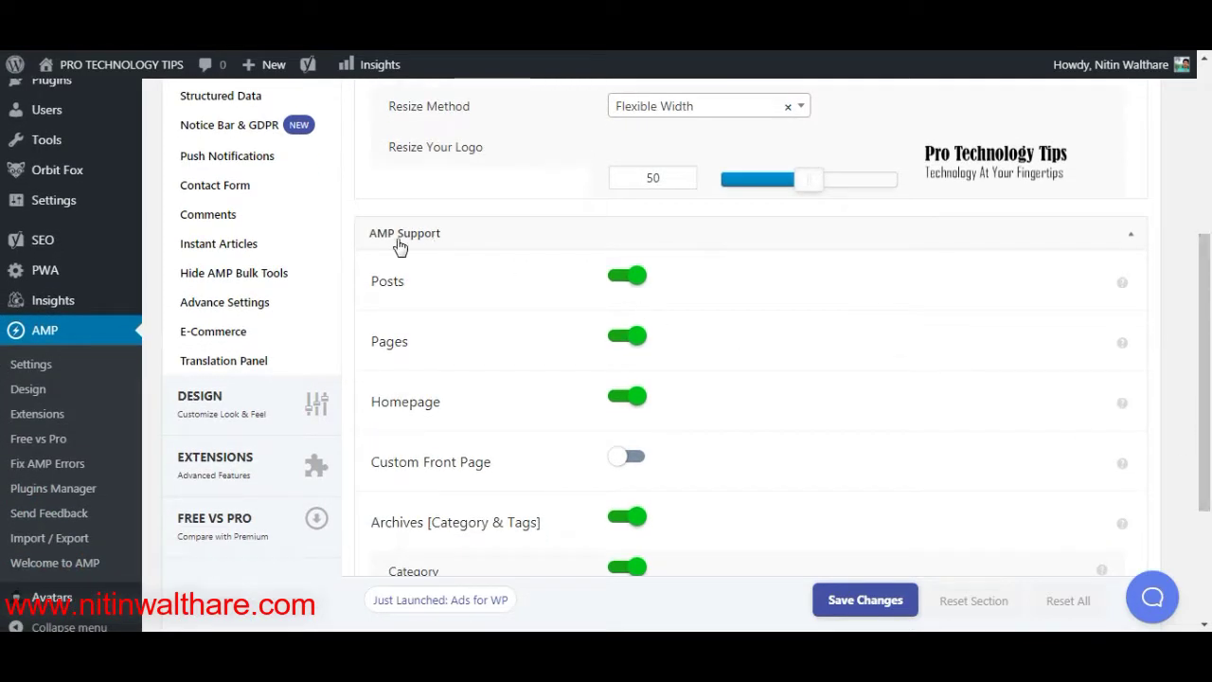
drag(370, 236, 443, 239)
click(560, 281)
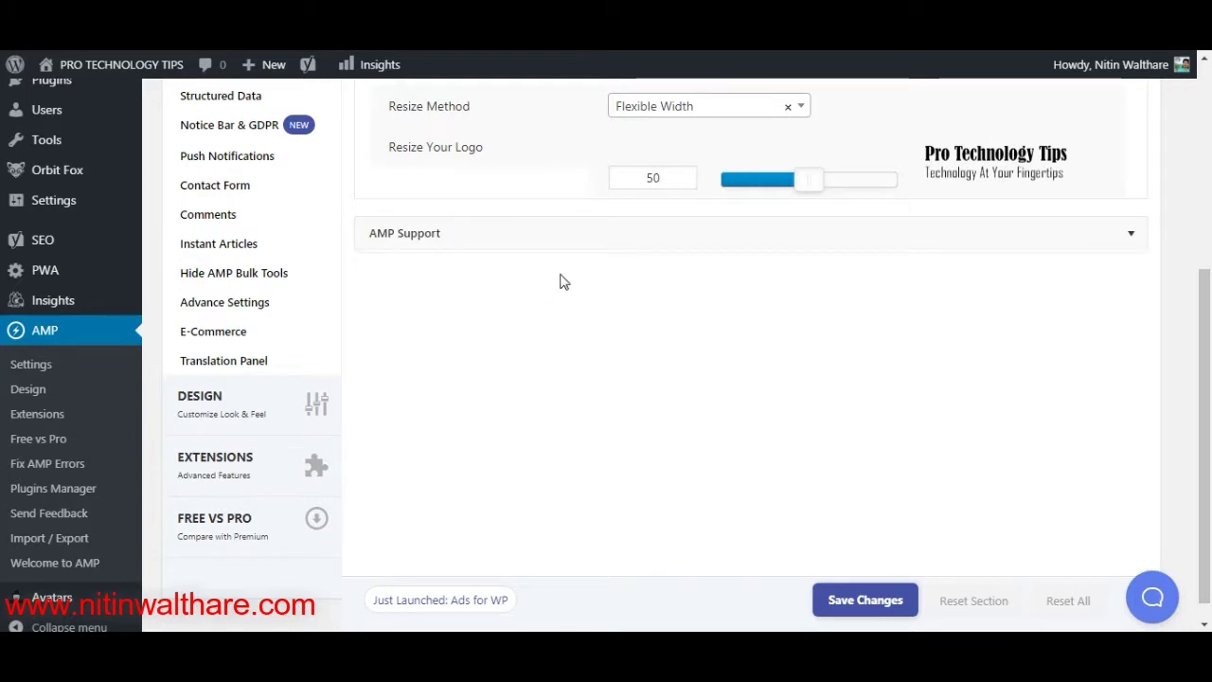
click(537, 244)
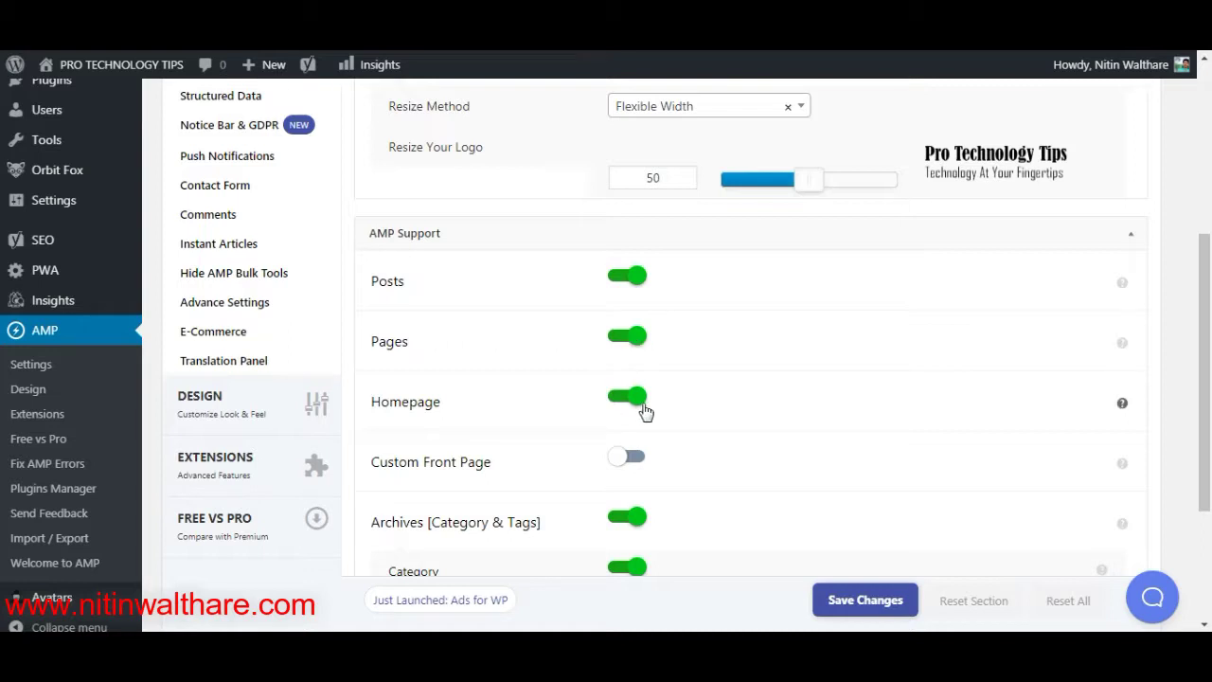
Try enabling Custom Front Page, look through the pages offered as front page, and disable the option again.
click(630, 460)
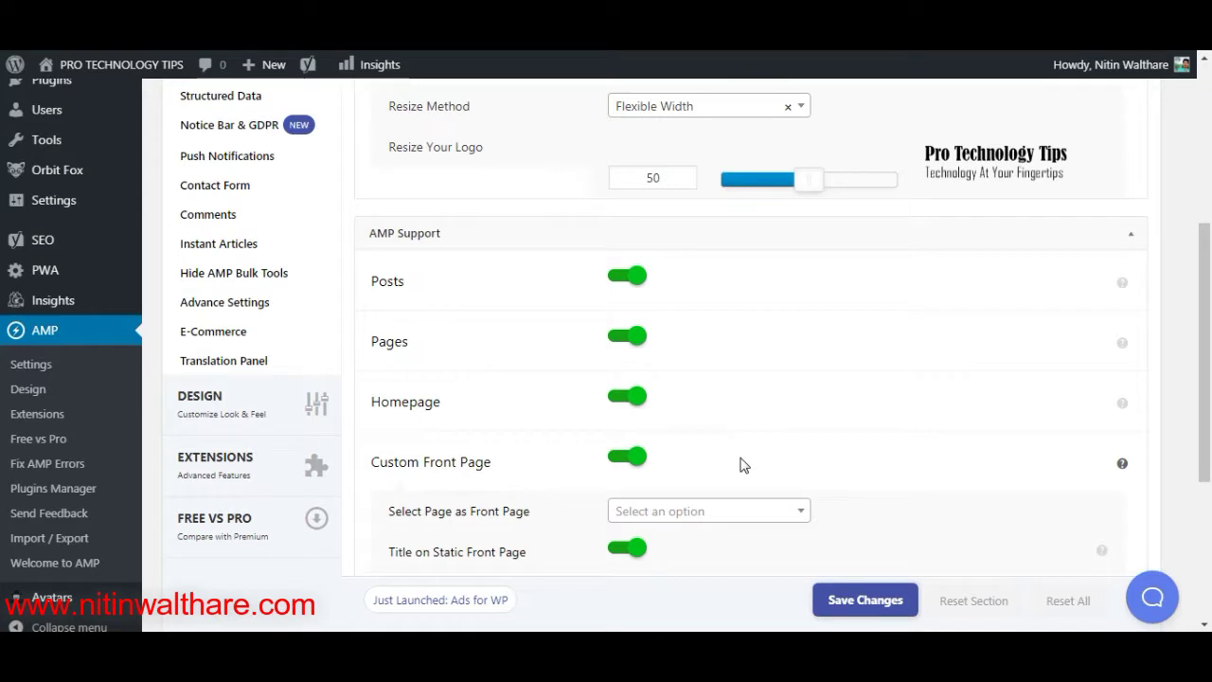
click(744, 517)
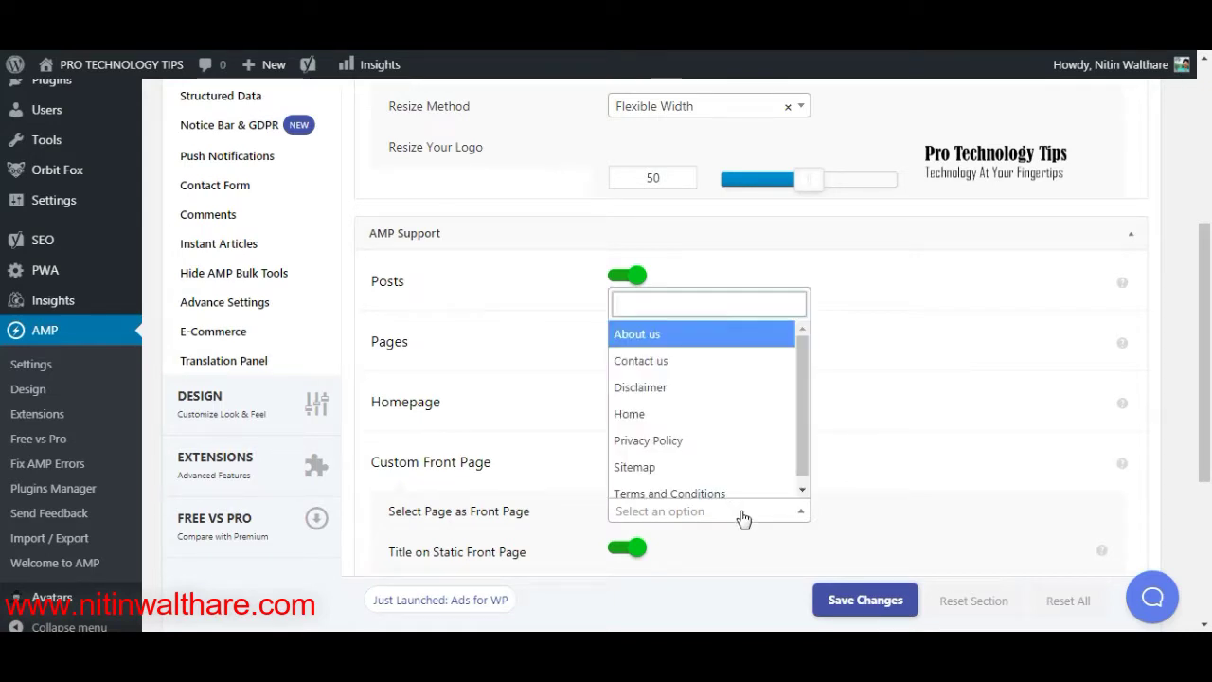
drag(802, 398, 802, 448)
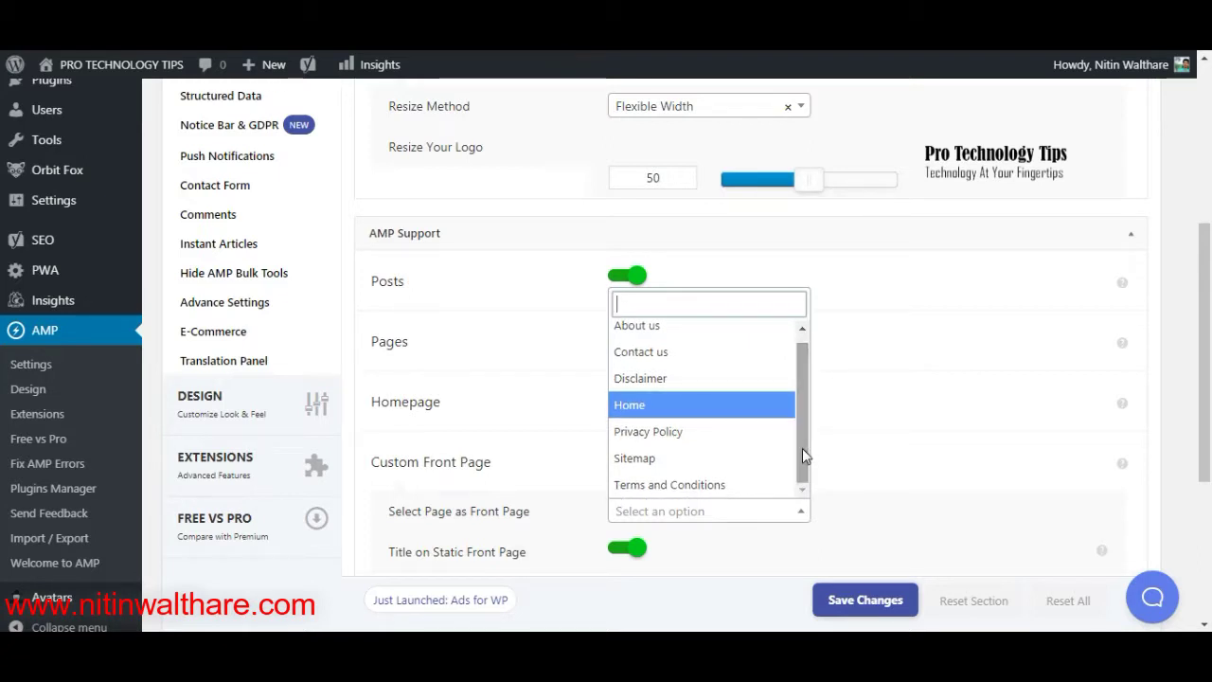
click(800, 490)
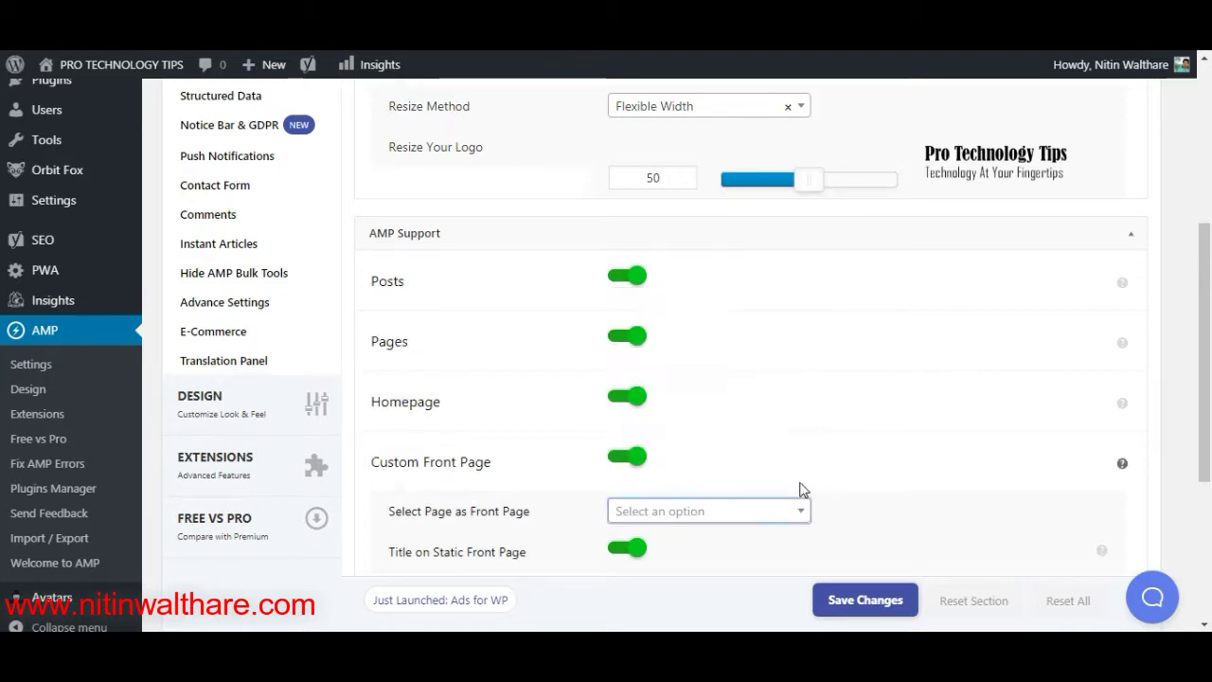
click(616, 458)
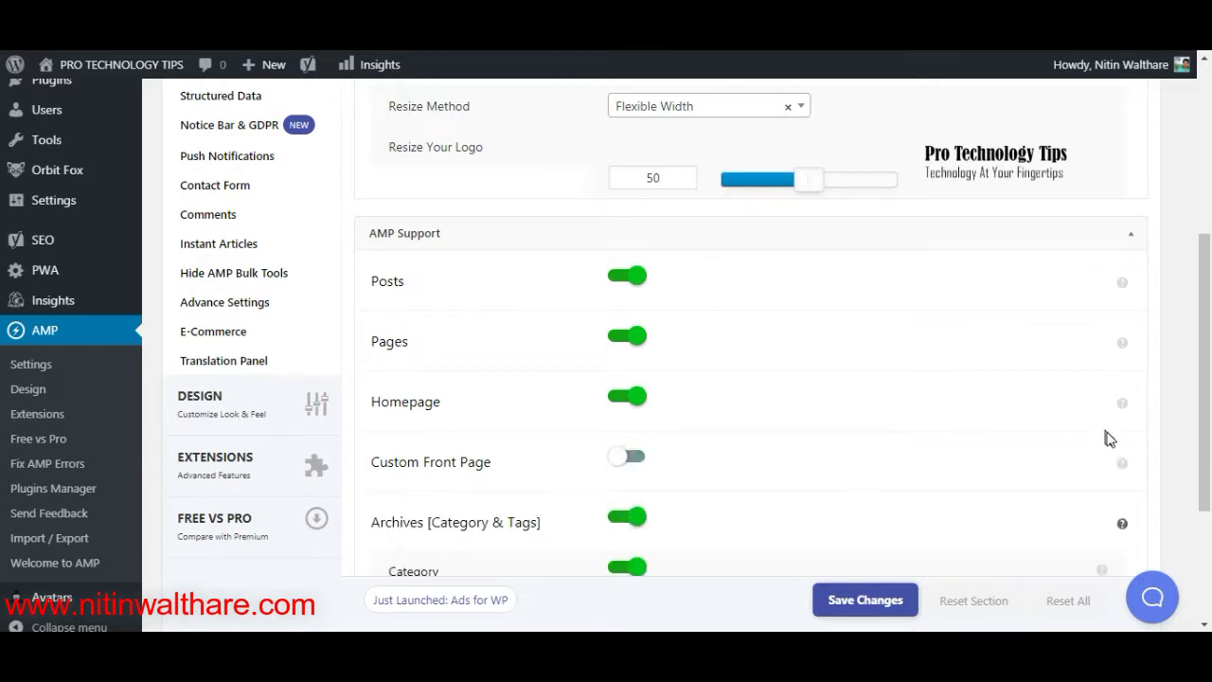
Examine the rest of the AMP Support options and the list of positions in the Advertisement settings.
scroll(3, 474, down, 3)
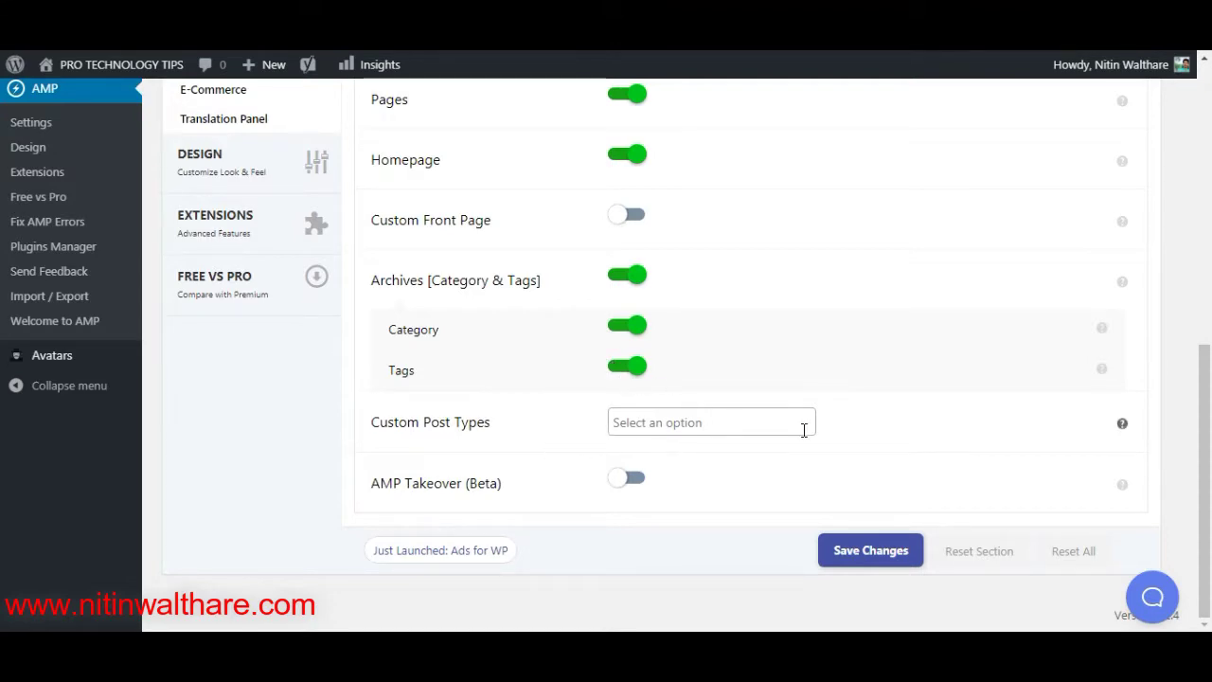
scroll(4, 398, up, 4)
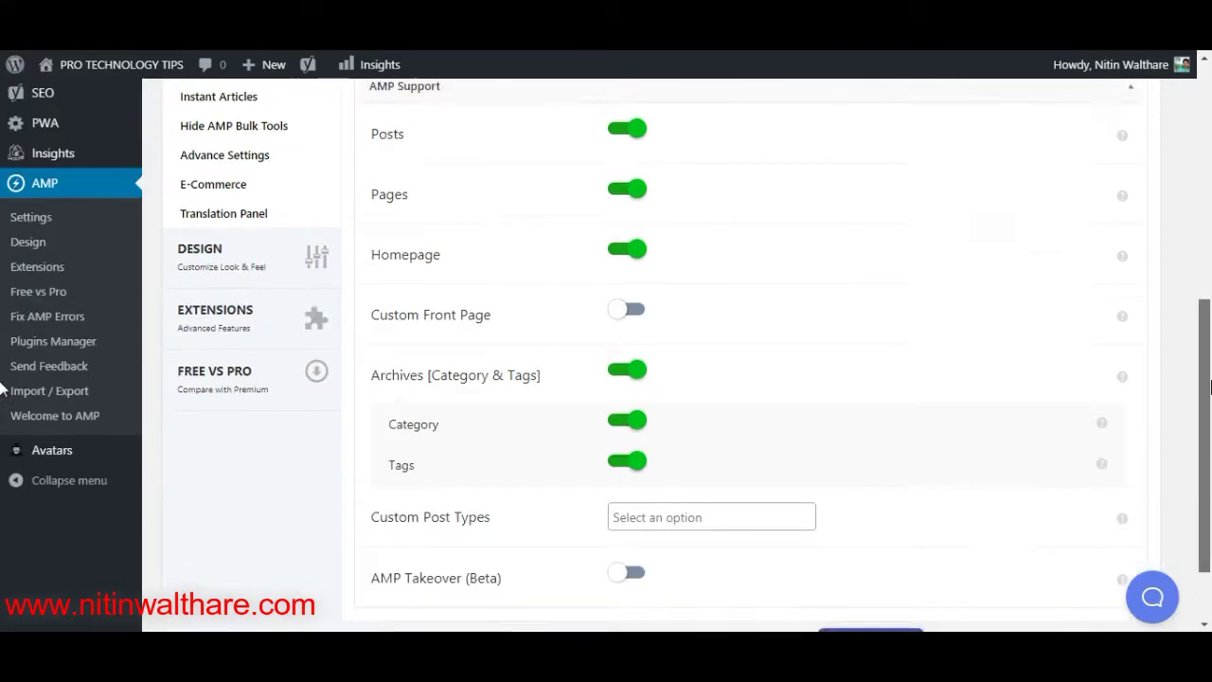
scroll(3, 329, up, 1)
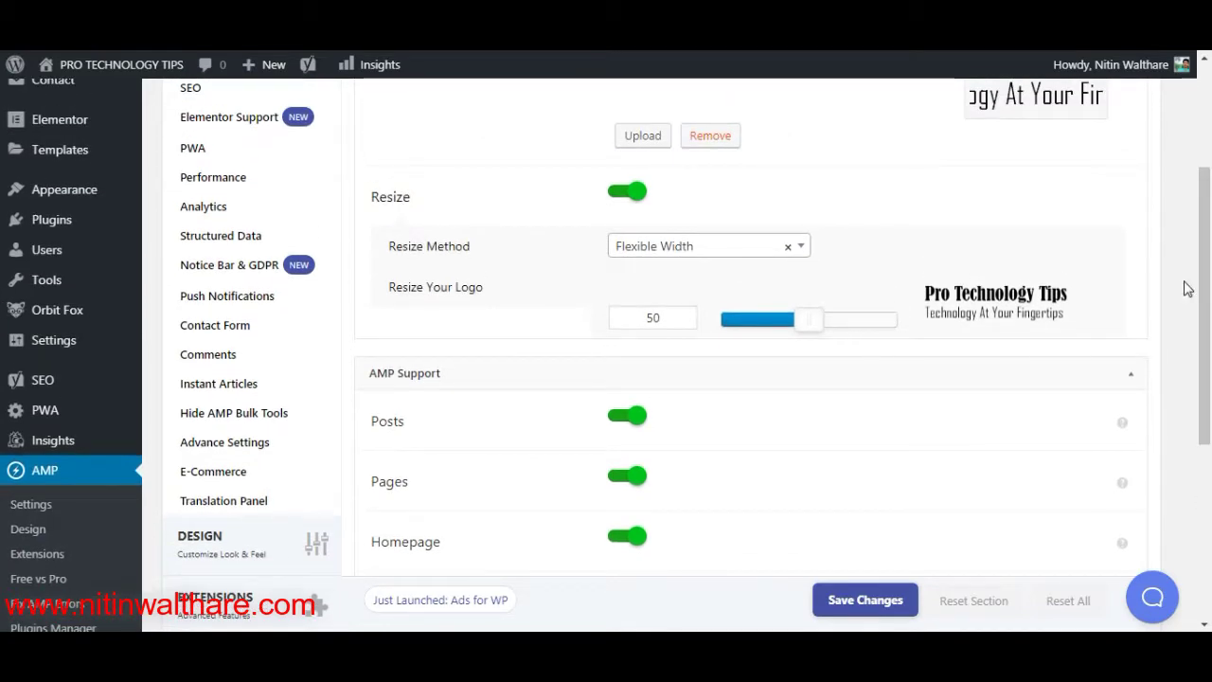
scroll(4, 327, up, 3)
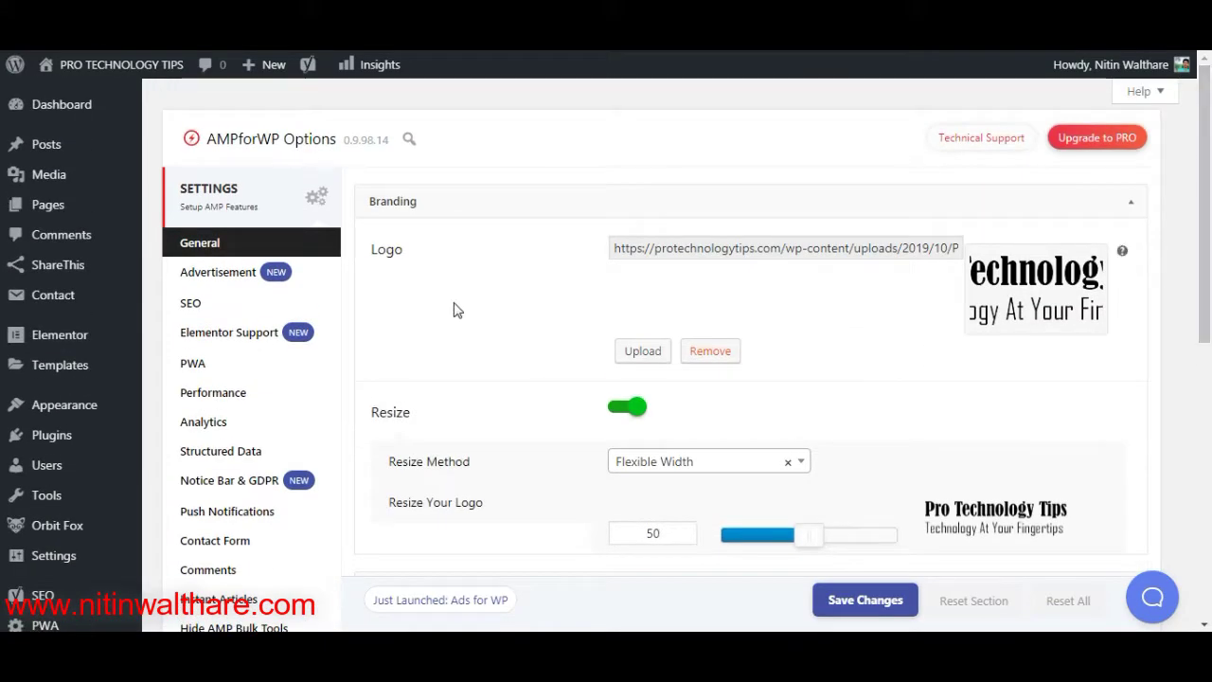
click(274, 278)
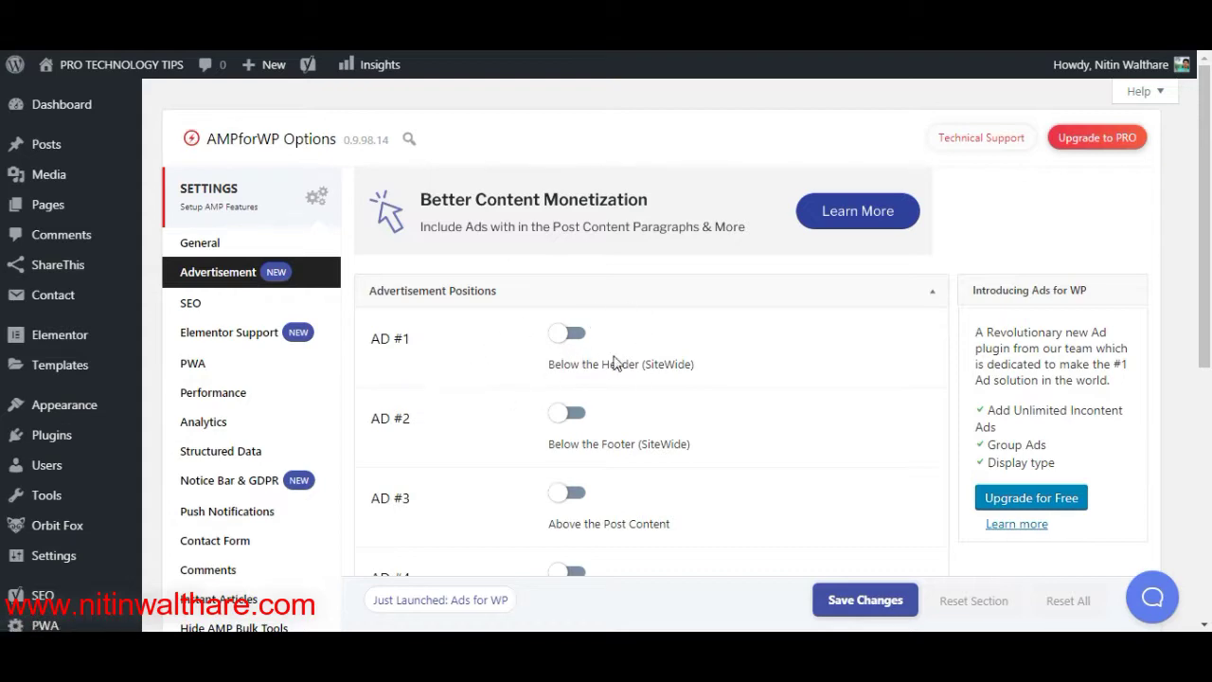
drag(1210, 236, 1210, 279)
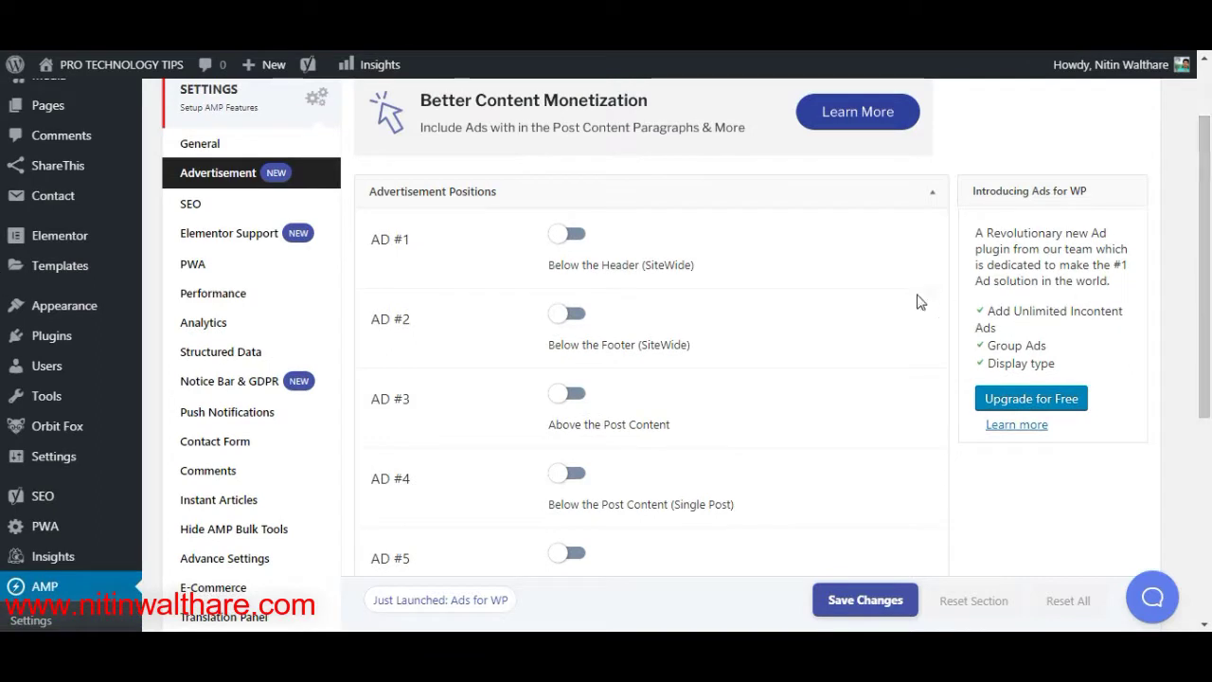
Try enabling AD #1 below the header, inspect its AdSense client and slot fields, and disable it again.
click(567, 237)
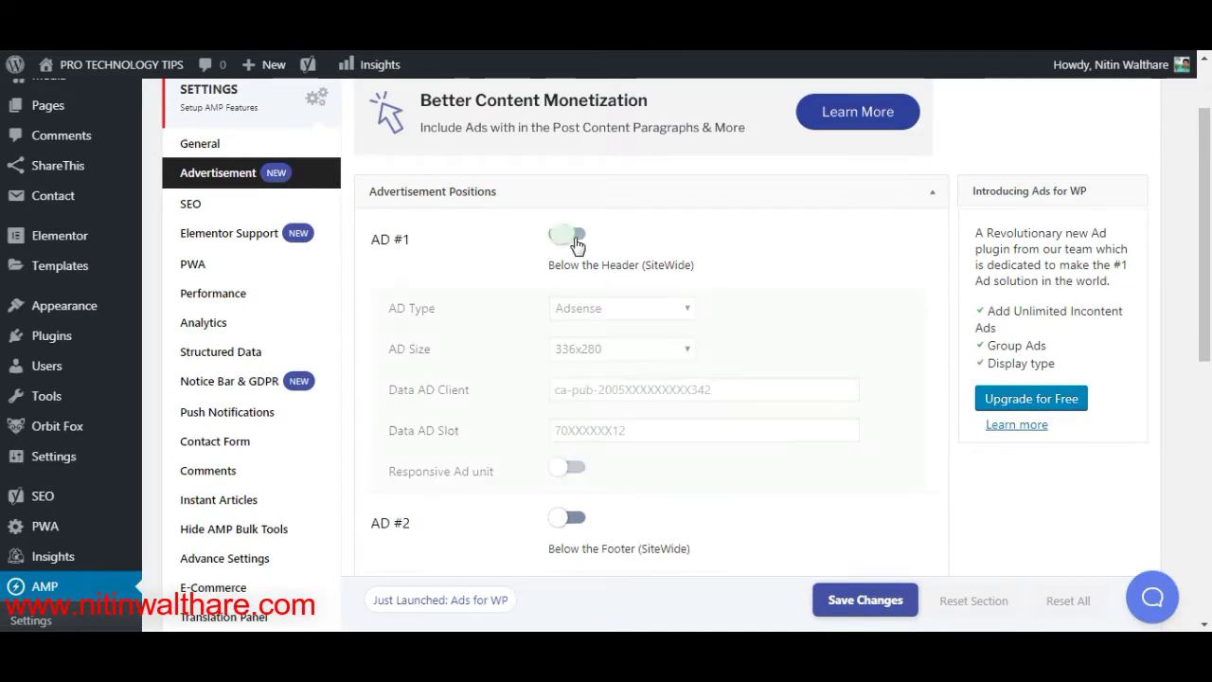
click(629, 391)
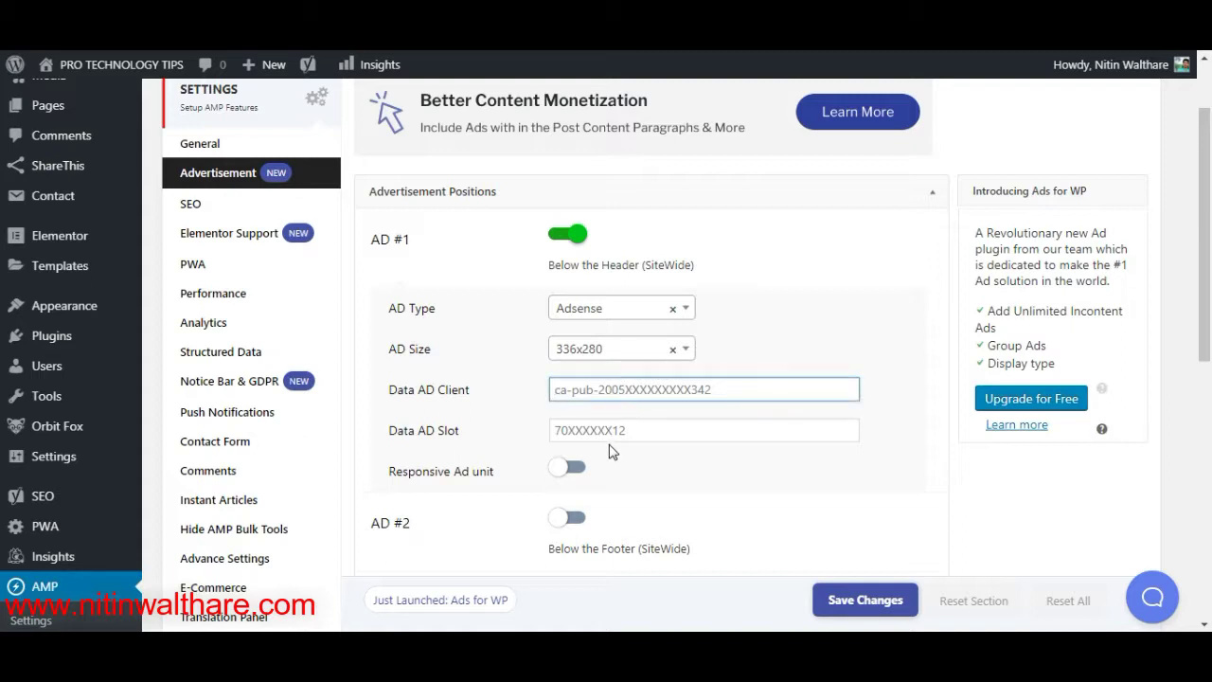
click(639, 432)
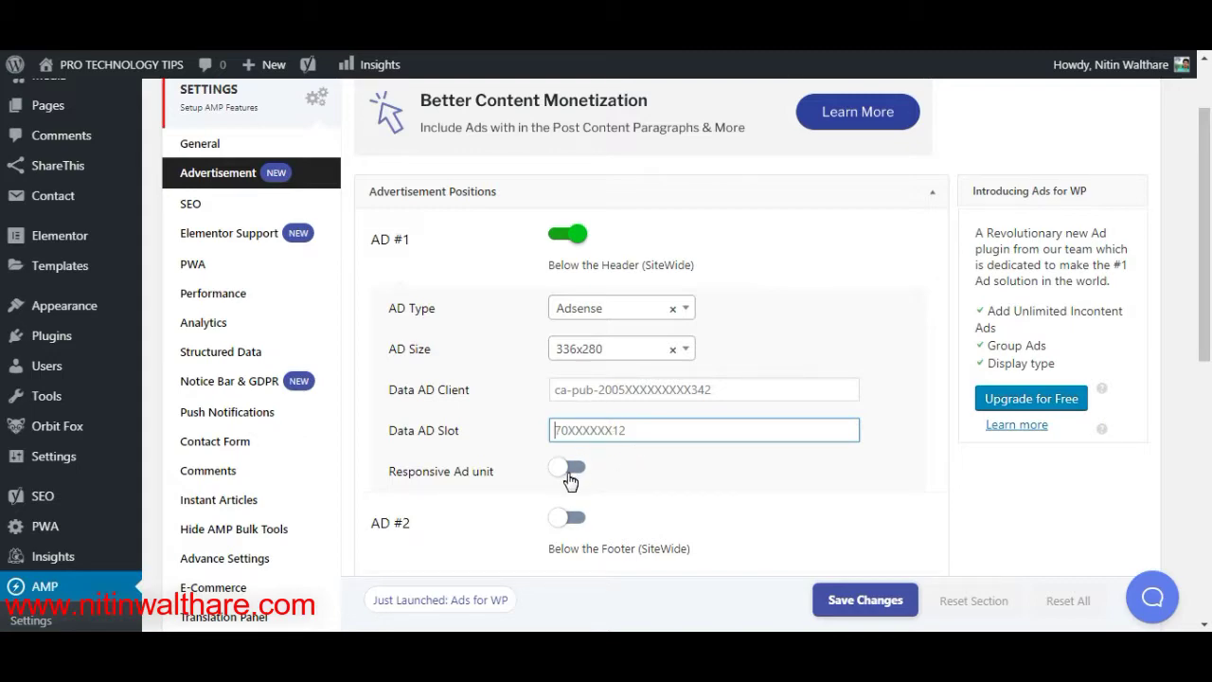
scroll(1204, 324, down, 2)
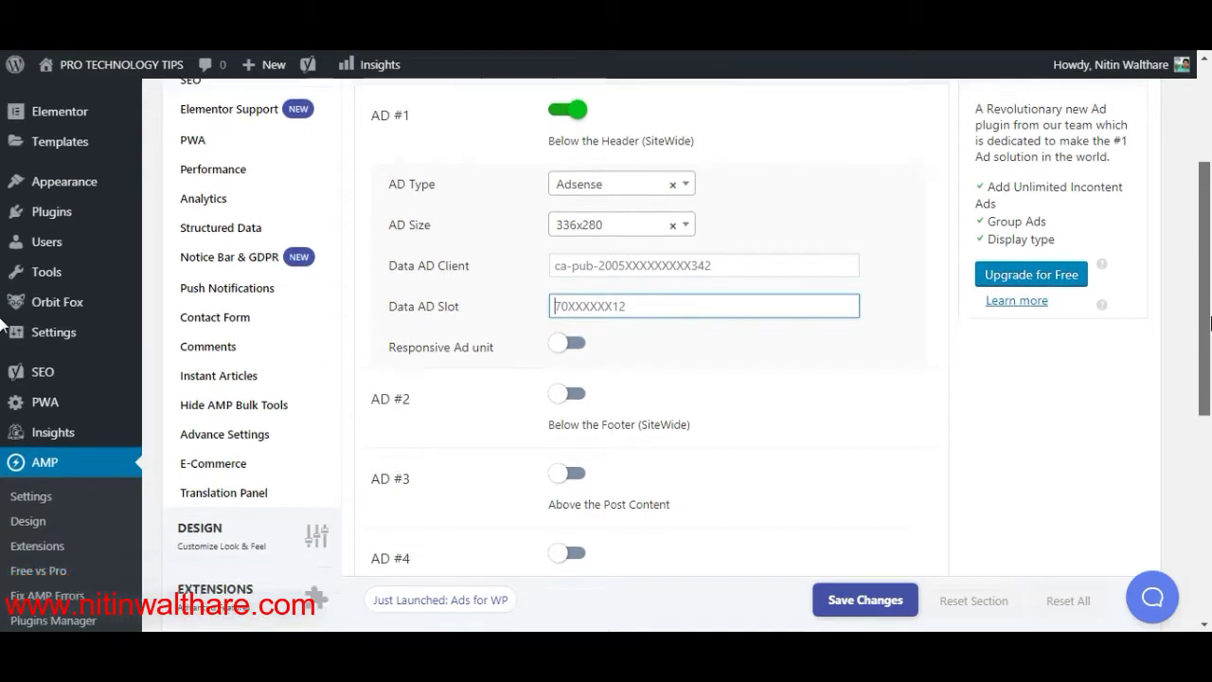
scroll(1210, 324, up, 3)
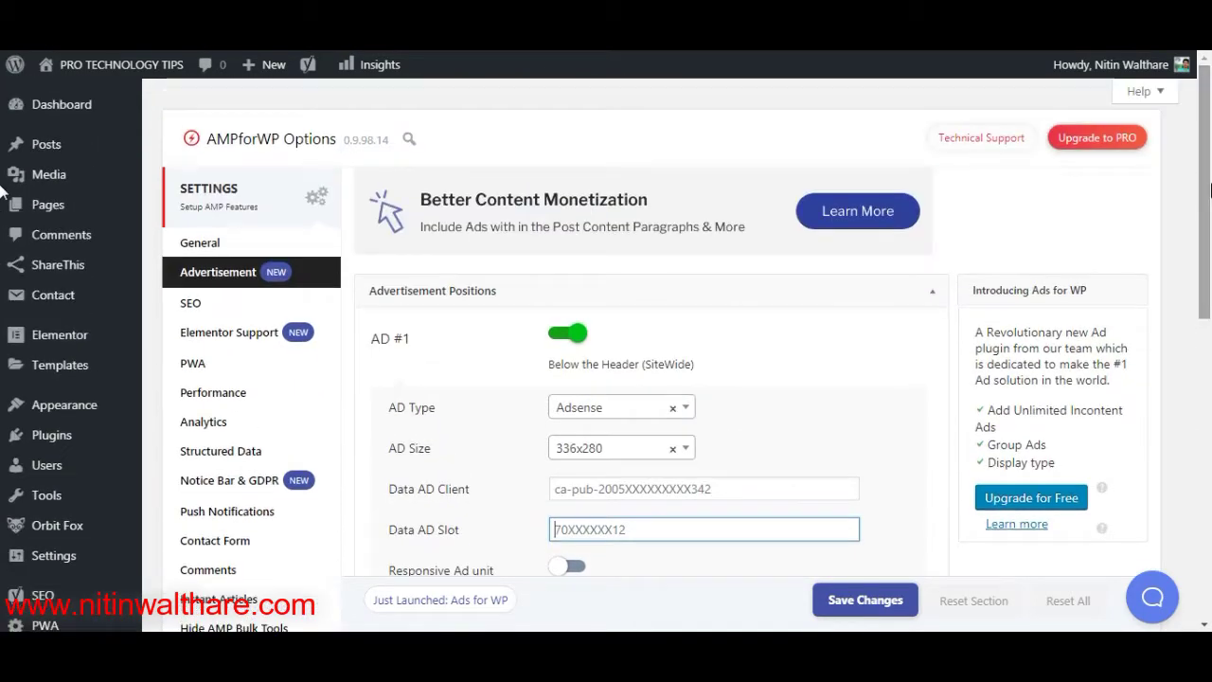
click(568, 333)
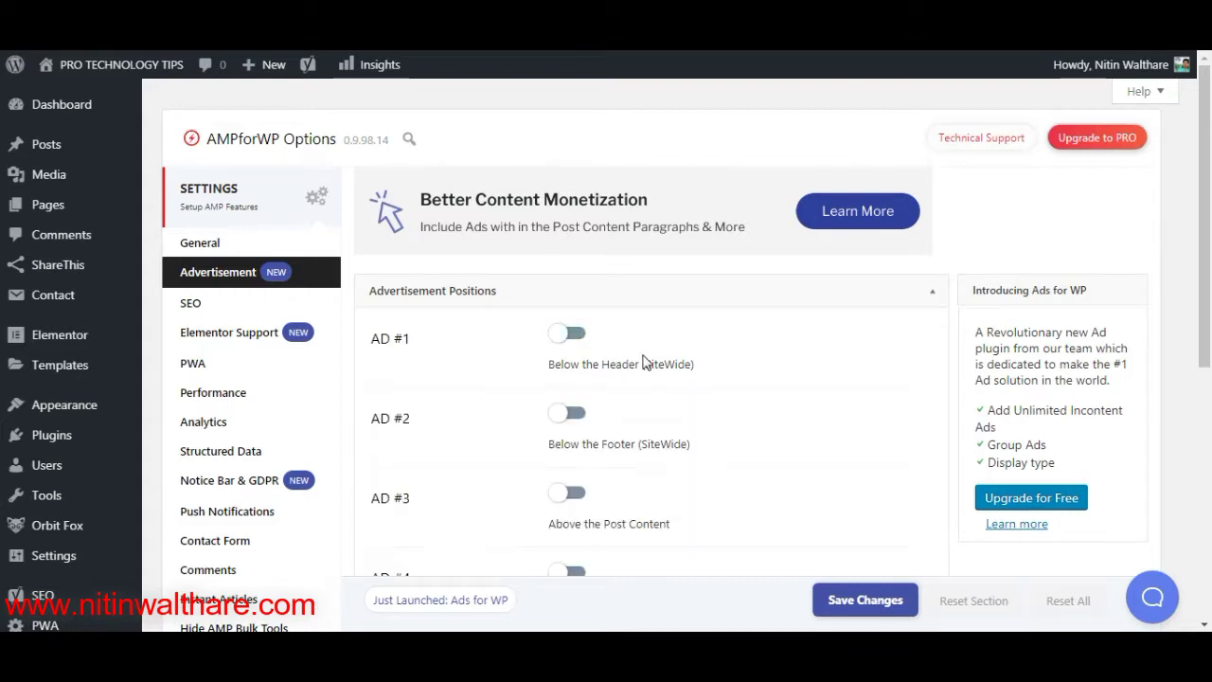
Enable Meta Description and OpenGraph Meta Tags in the SEO settings, and review the Yoast integration and Advanced Indexing options.
click(238, 305)
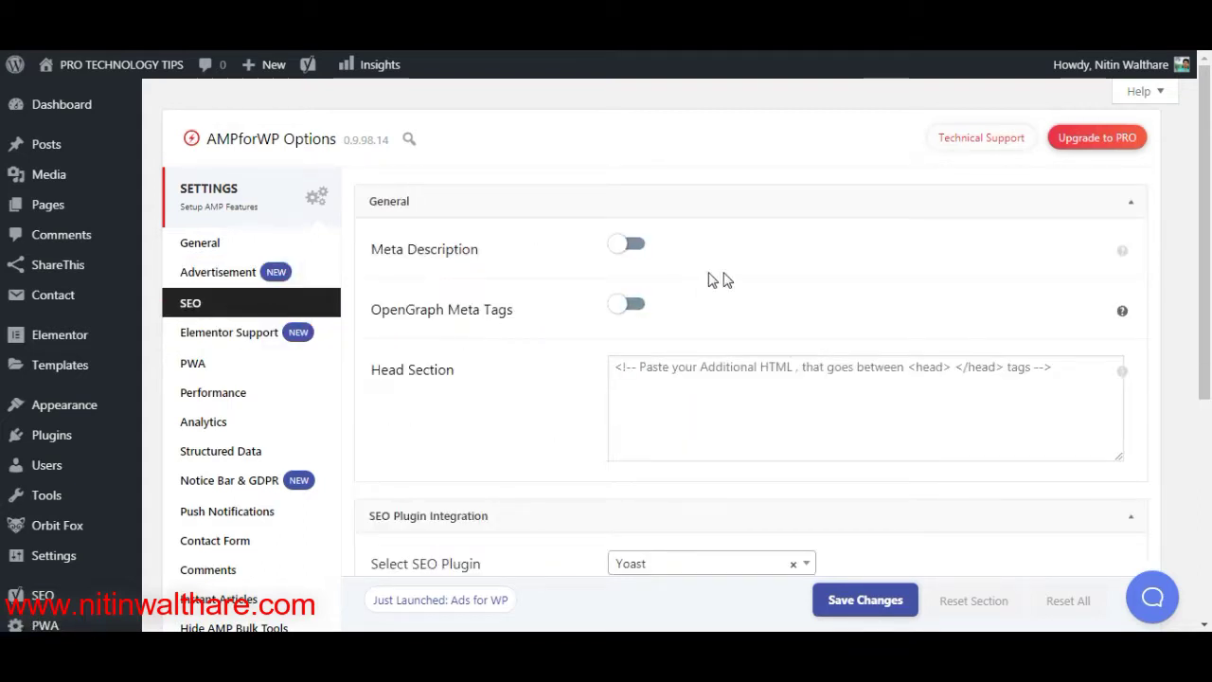
drag(1210, 197, 1210, 216)
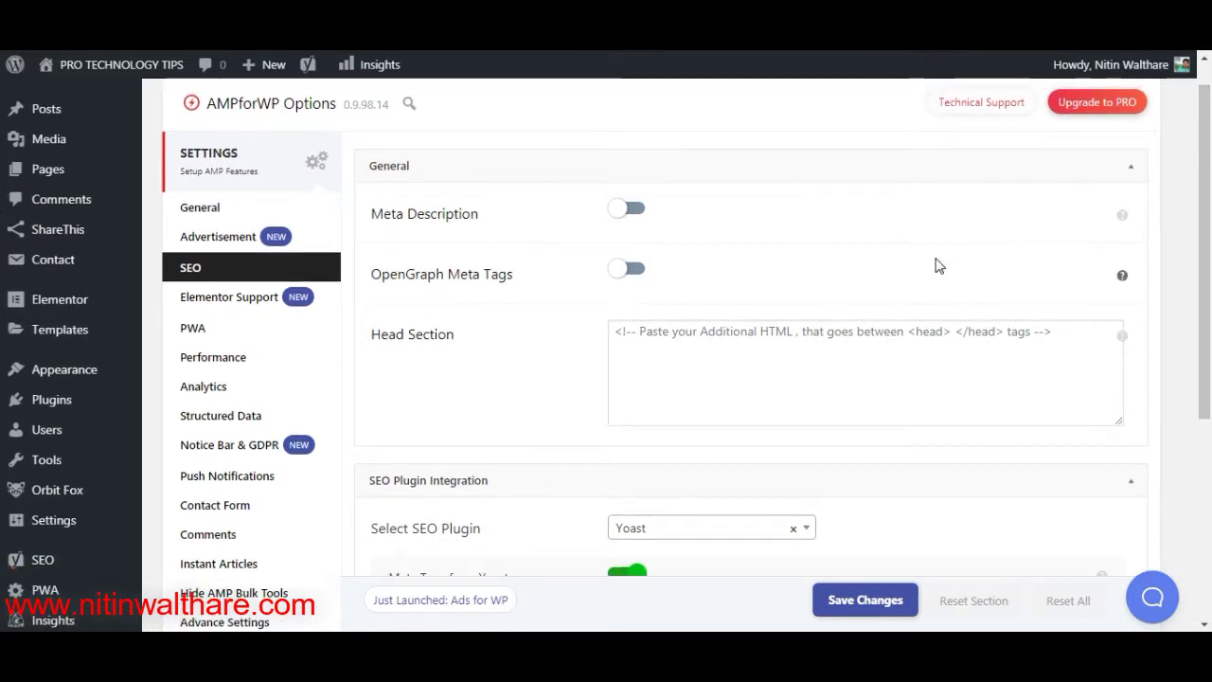
click(629, 215)
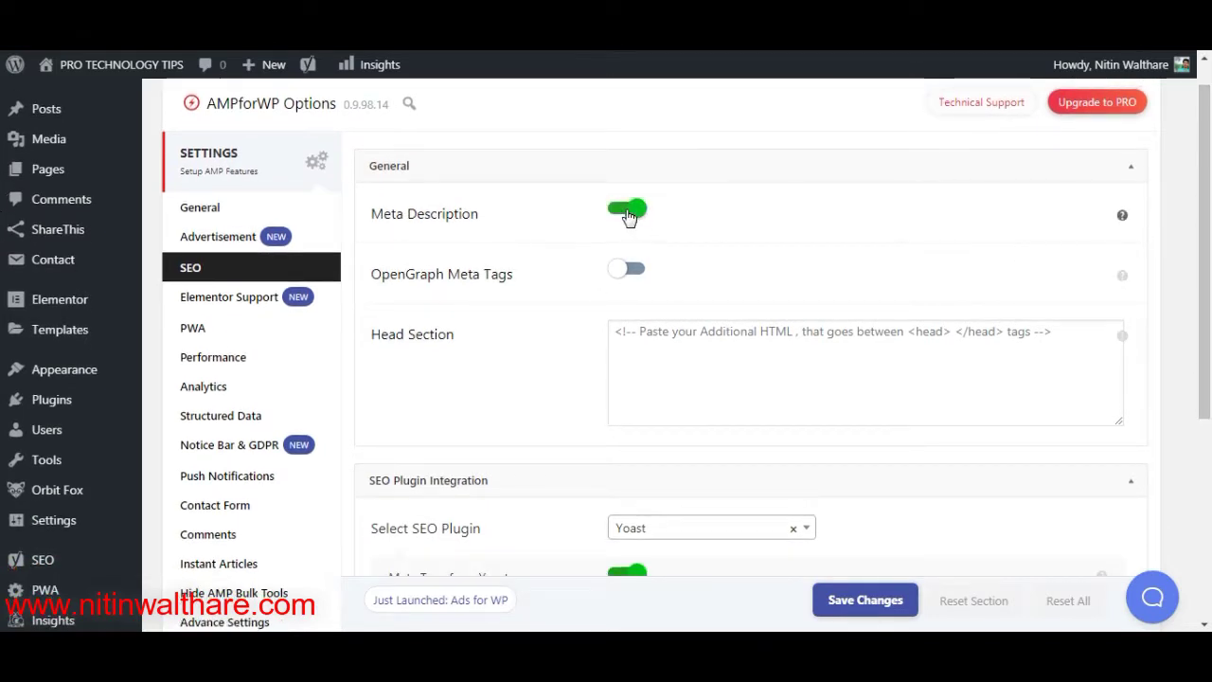
click(633, 274)
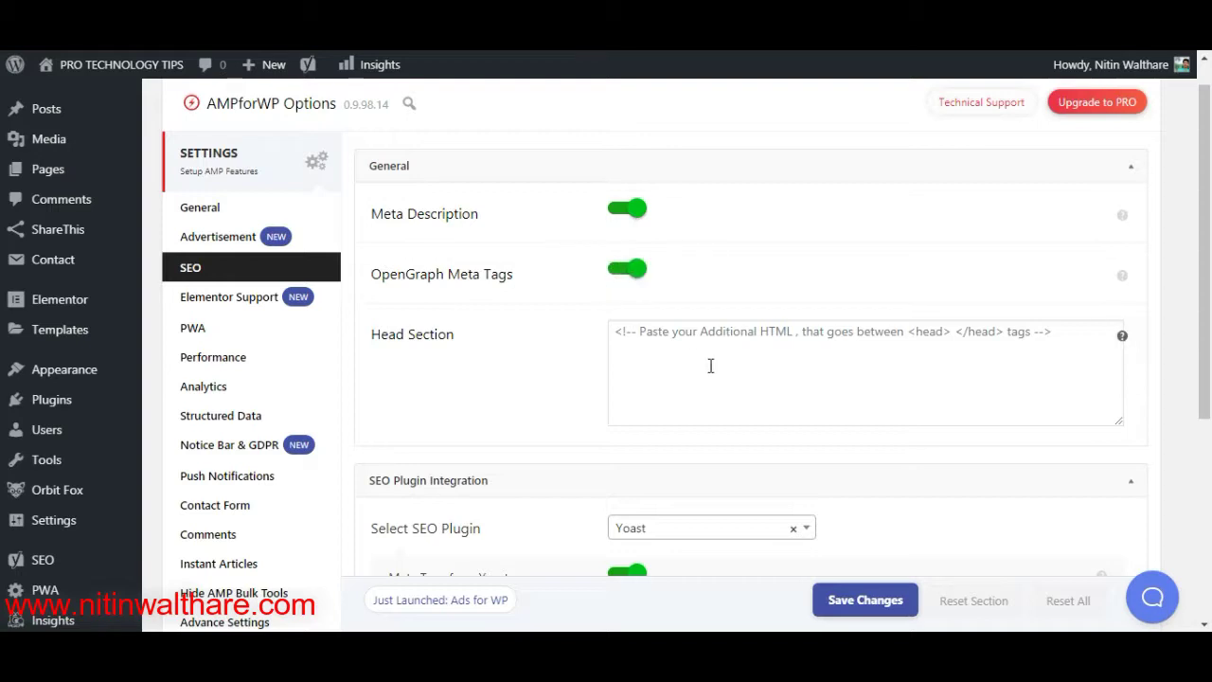
drag(1207, 266, 1209, 457)
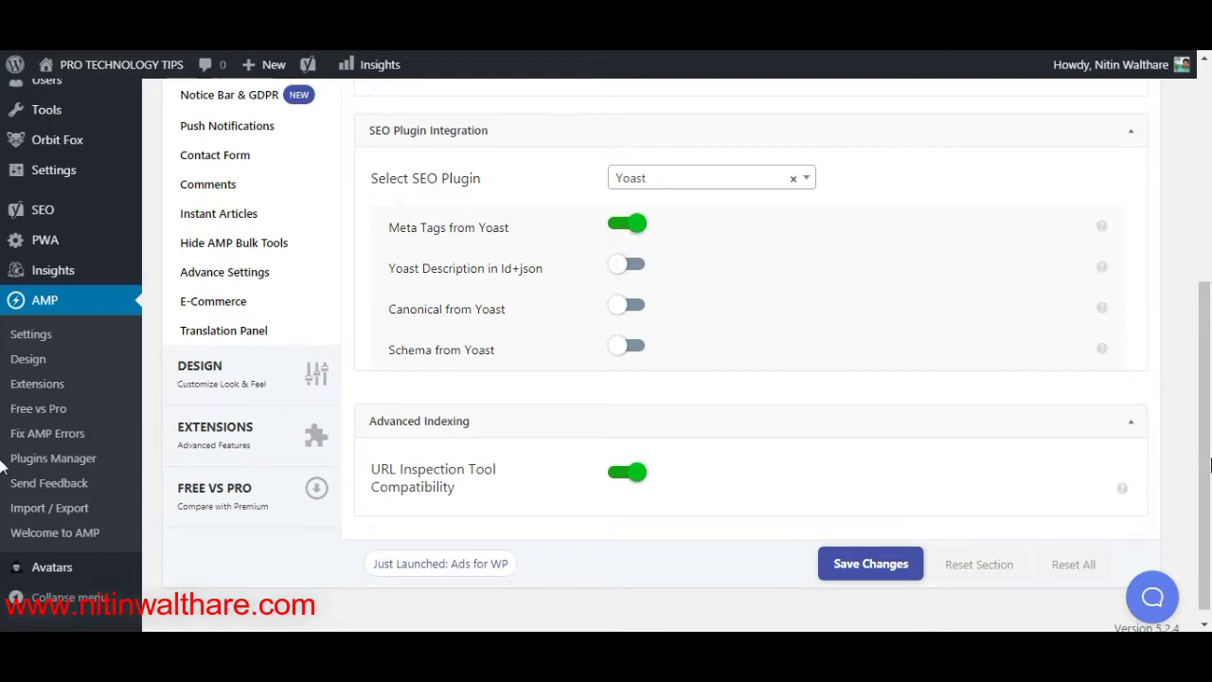
drag(1209, 376, 1209, 462)
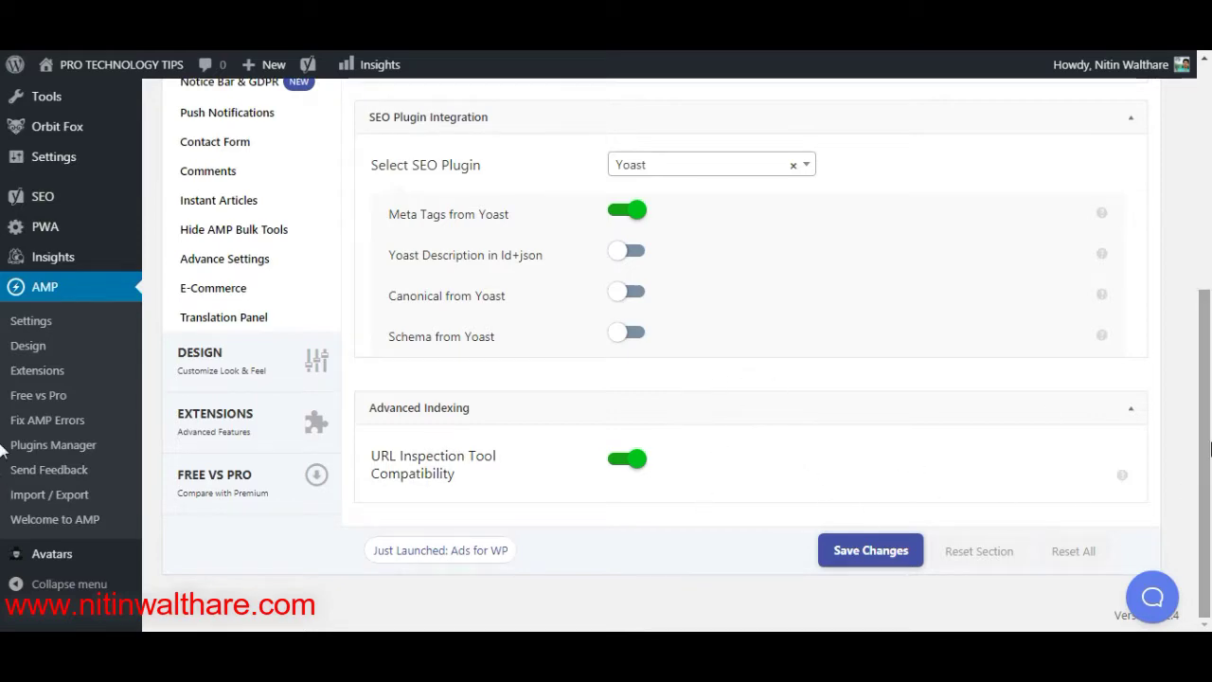
Save the changes made in the SEO settings.
drag(1209, 448, 1210, 258)
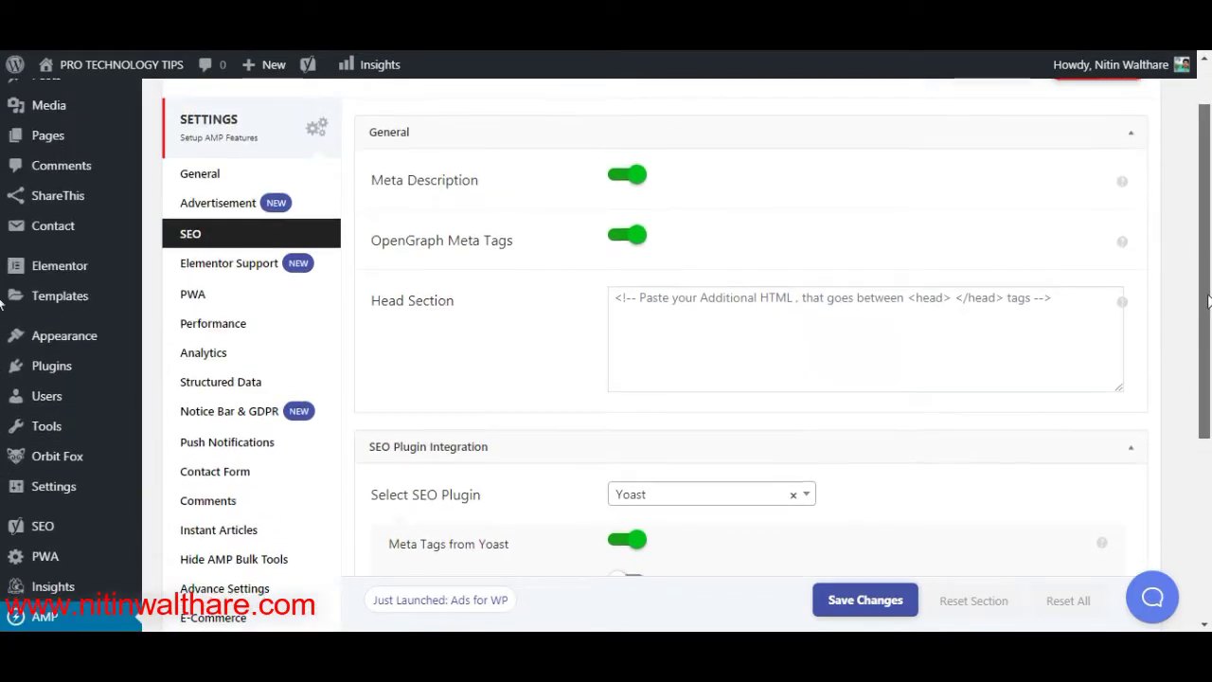
scroll(834, 565, down, 1)
click(865, 599)
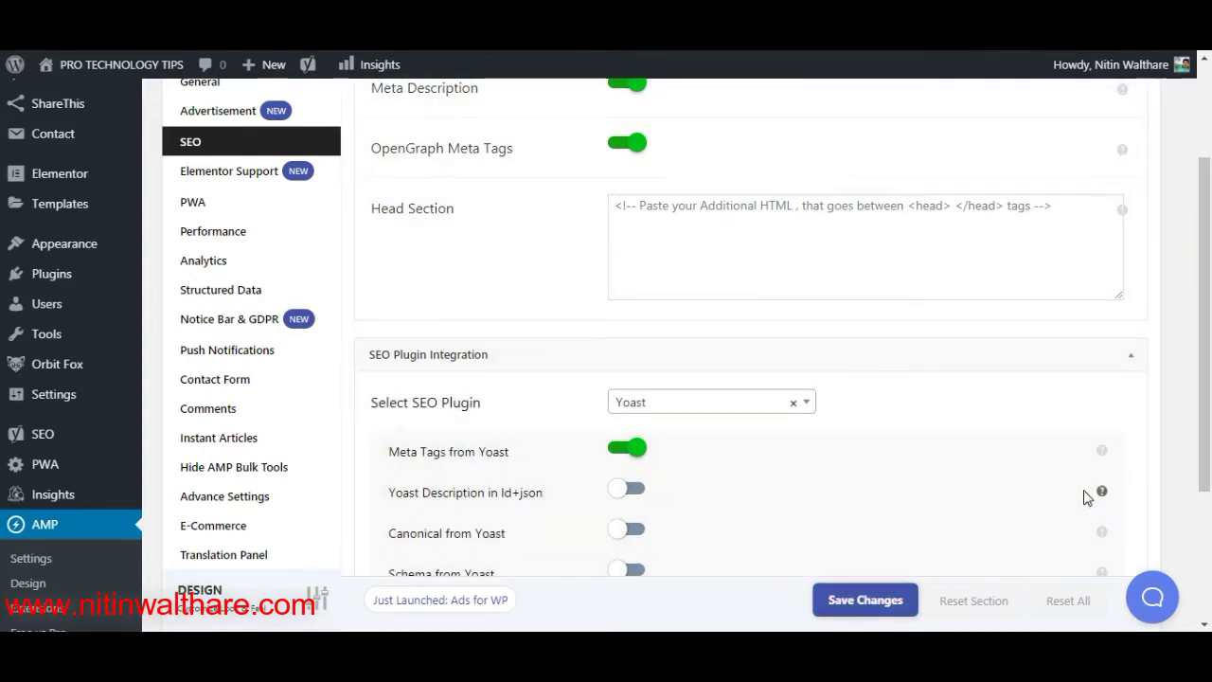
drag(1204, 294, 1210, 194)
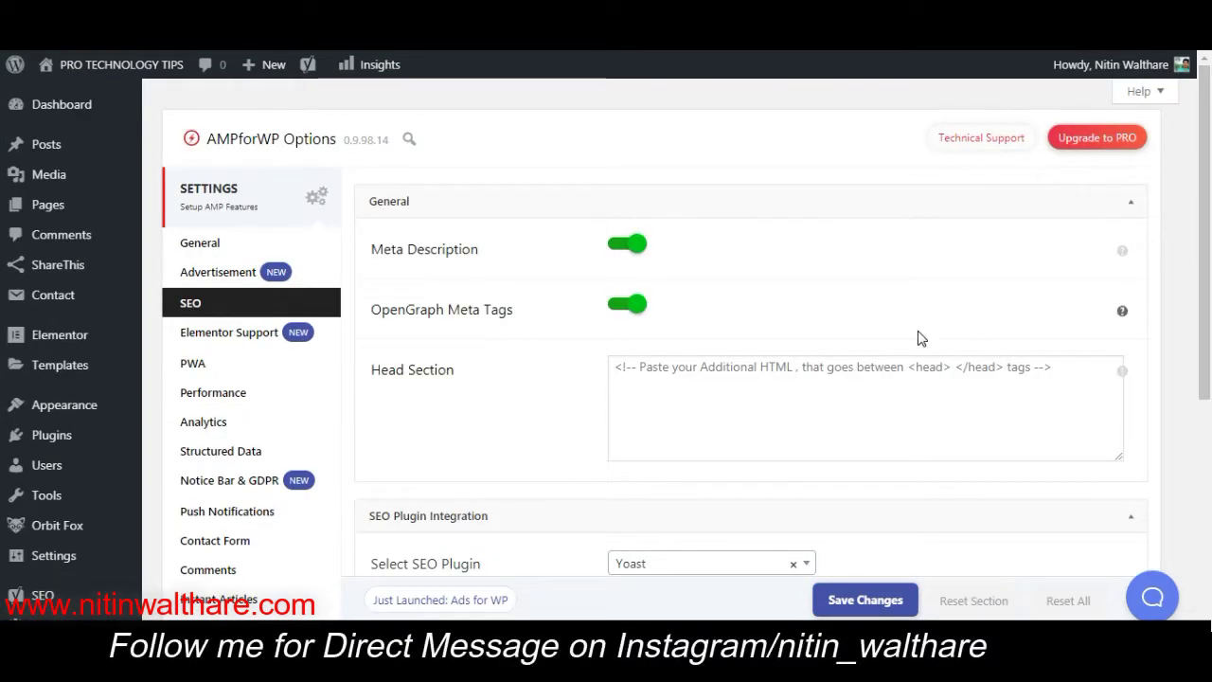
Review the page builder compatibility options in the Elementor Support settings, from AMPforWP PageBuilder through Avada.
click(251, 336)
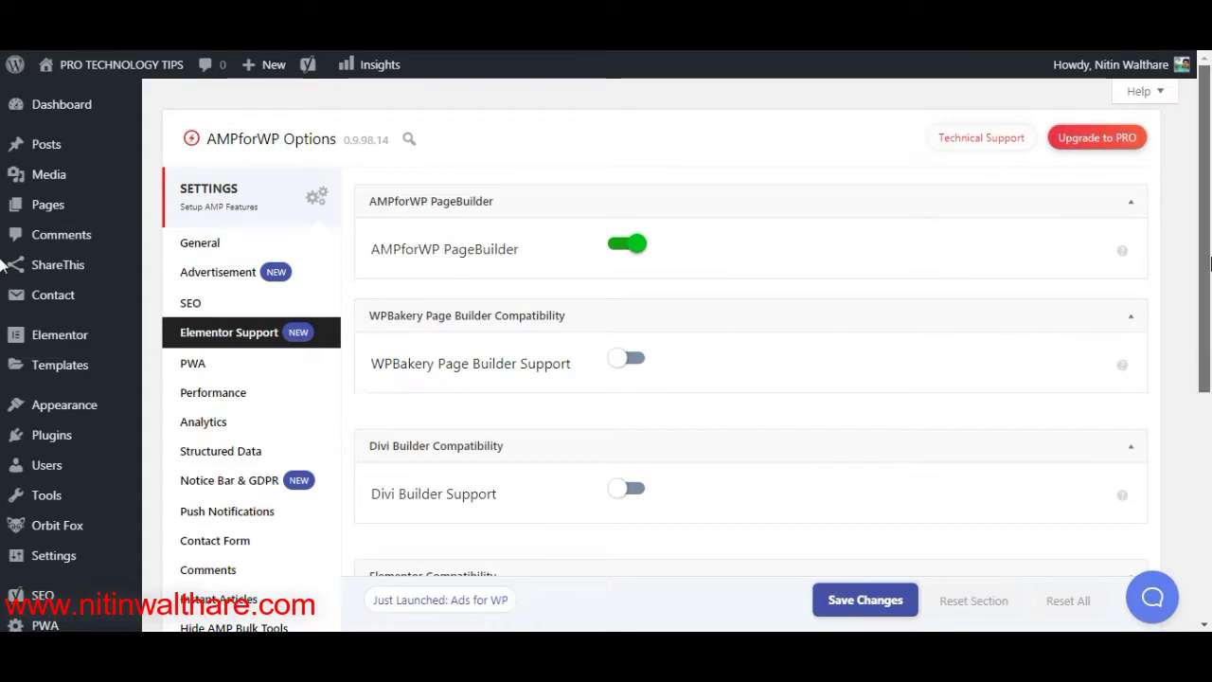
drag(1210, 263, 1209, 336)
scroll(2, 369, down, 3)
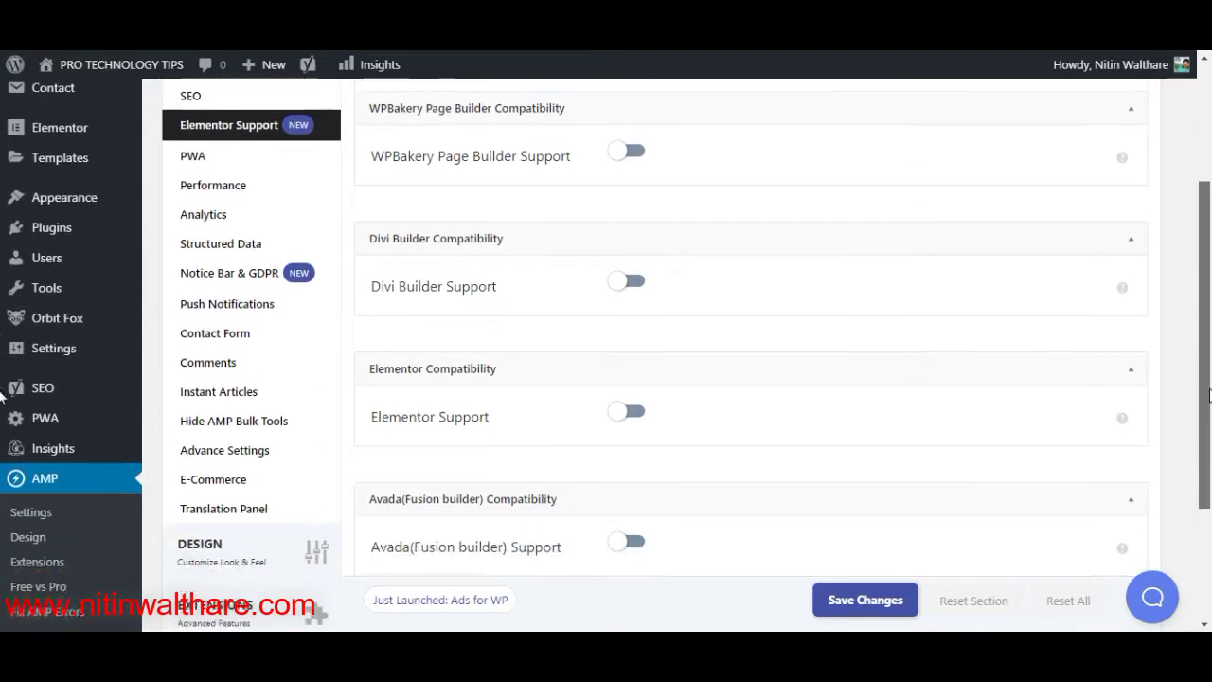
scroll(2, 230, up, 5)
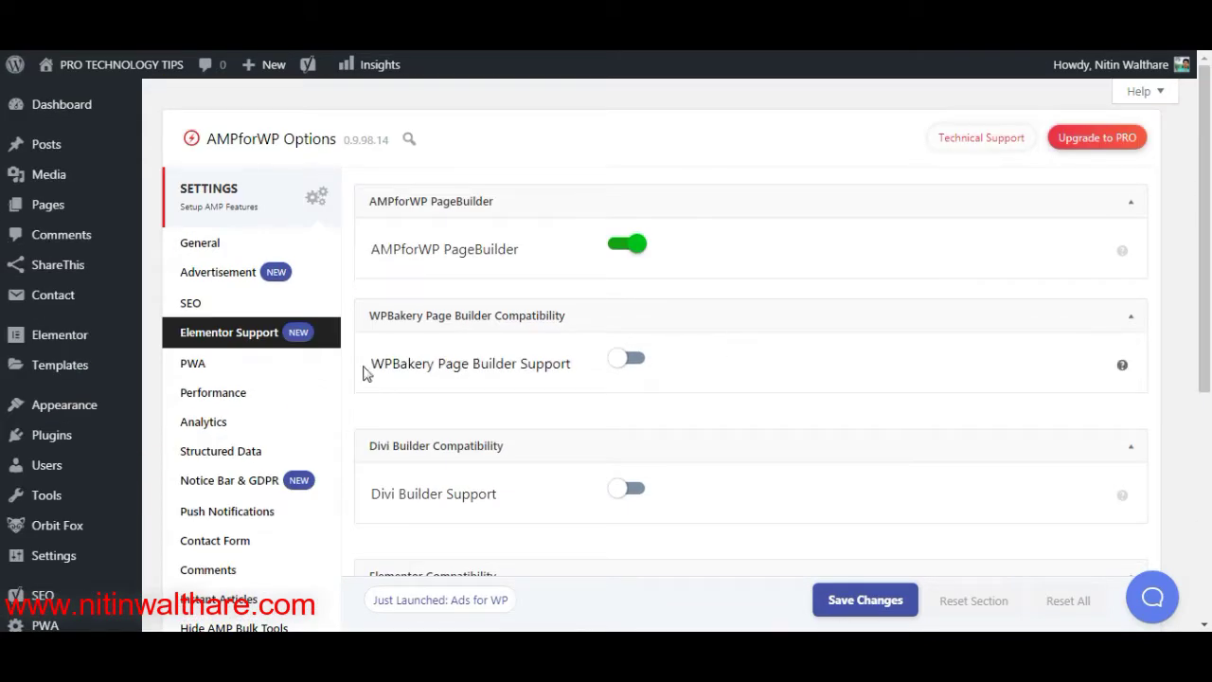
Look at the PWA Support section and the Performance Enhancement options.
click(223, 374)
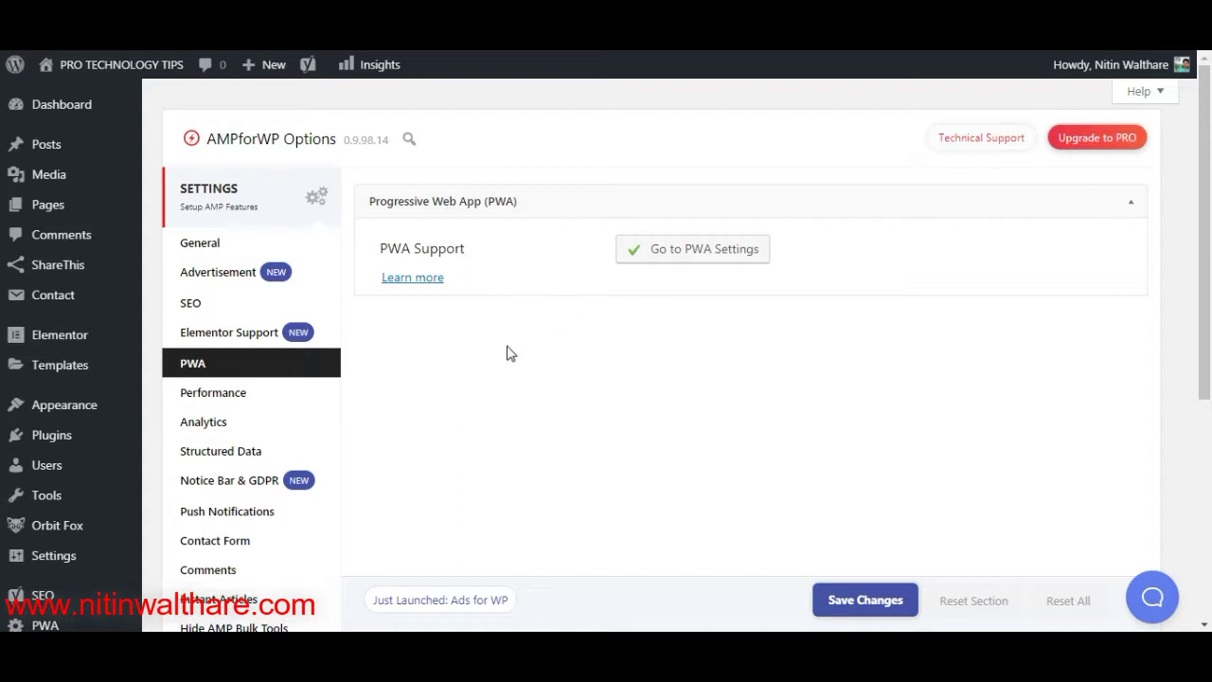
click(239, 399)
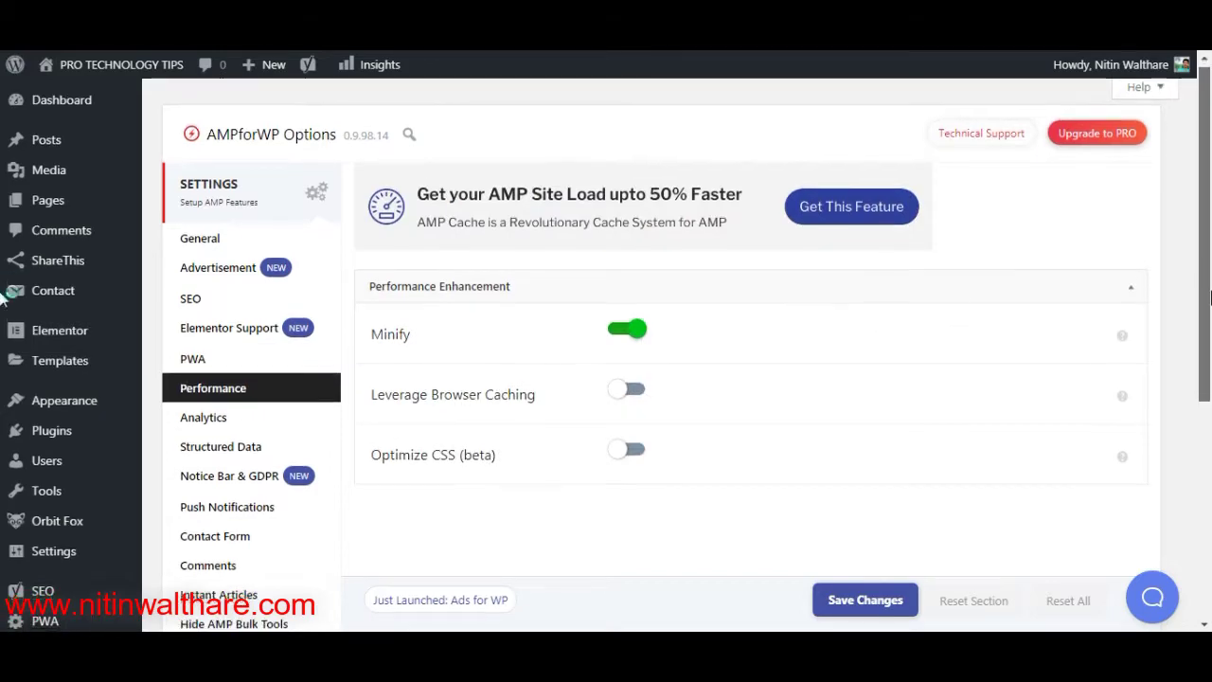
drag(1204, 279, 1210, 371)
scroll(914, 369, up, 3)
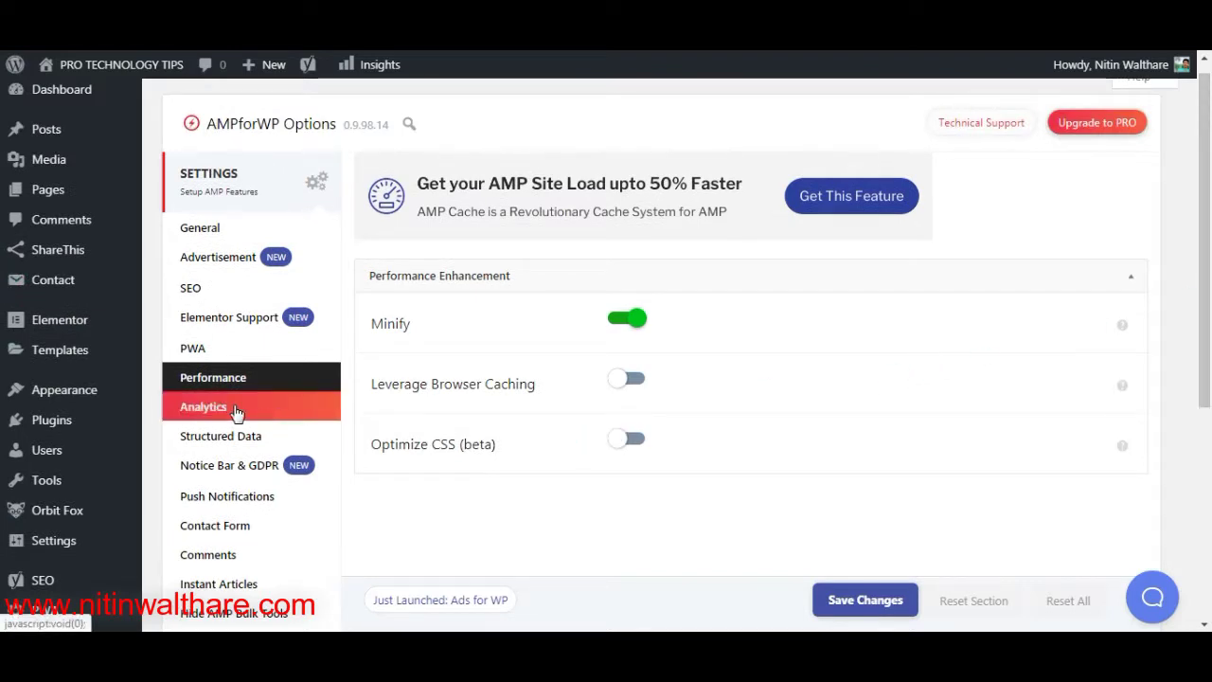
Examine the Analytics, Structured Data, and Notice Bar & GDPR settings.
click(237, 415)
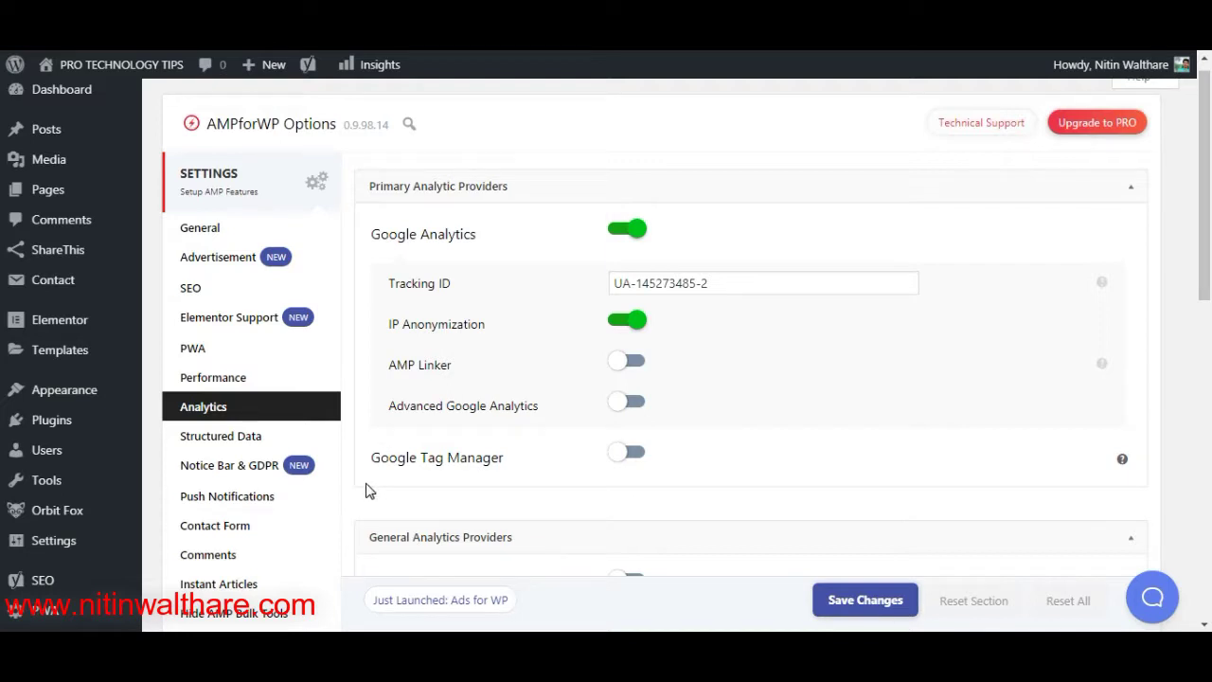
click(252, 437)
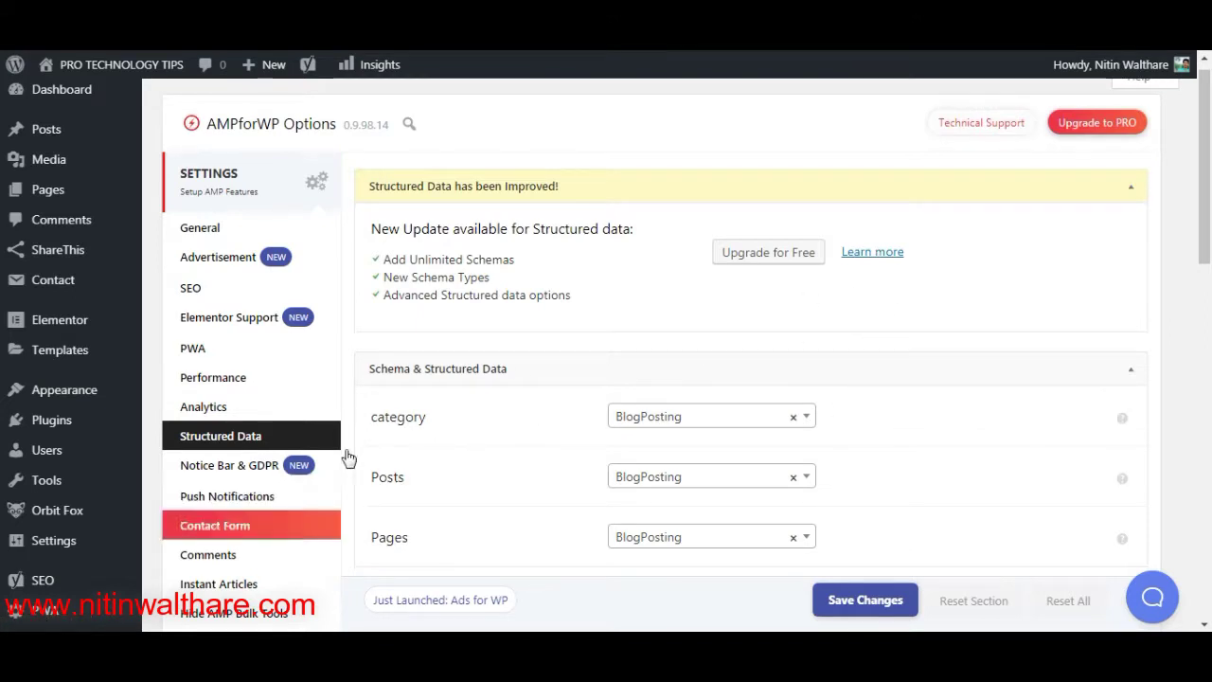
click(267, 475)
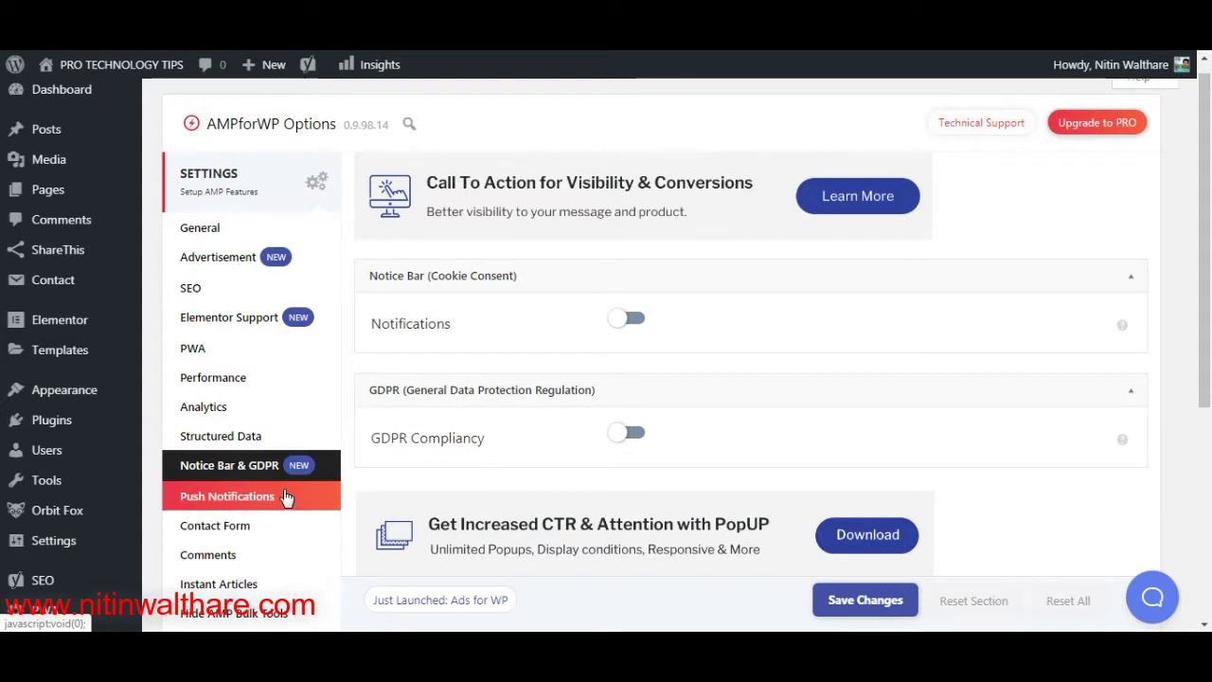
Review the Push Notifications settings, including OneSignal support and the subscribe and unsubscribe texts.
click(284, 500)
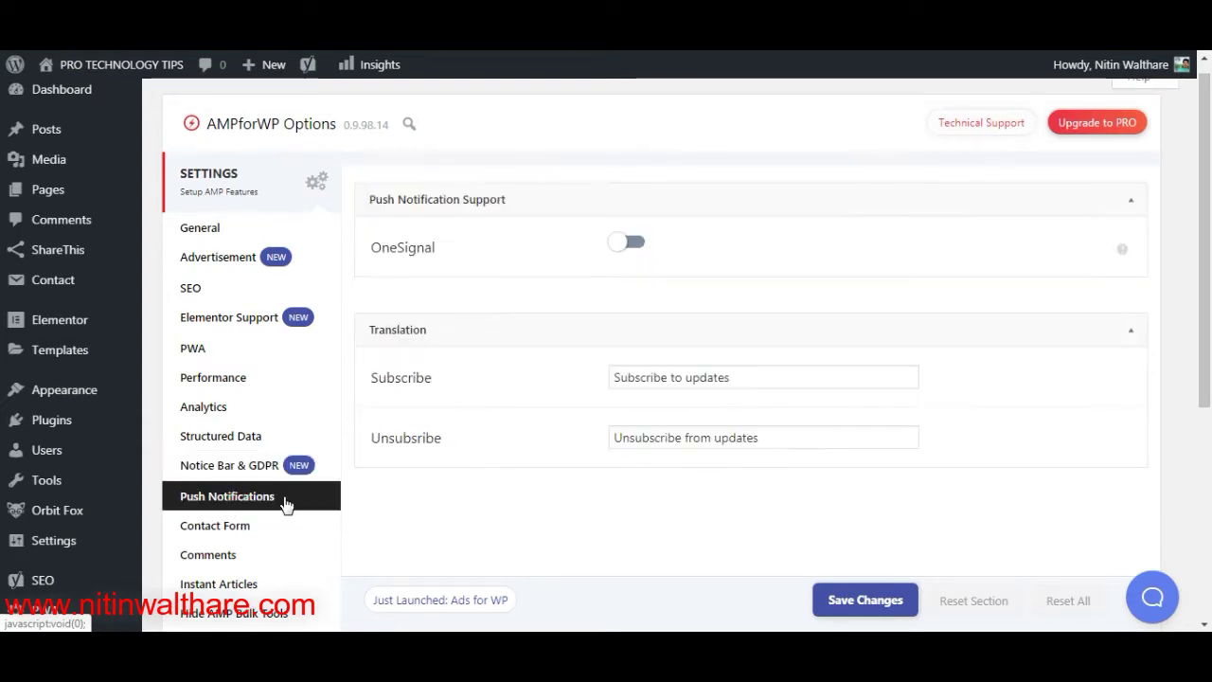
scroll(2, 286, down, 1)
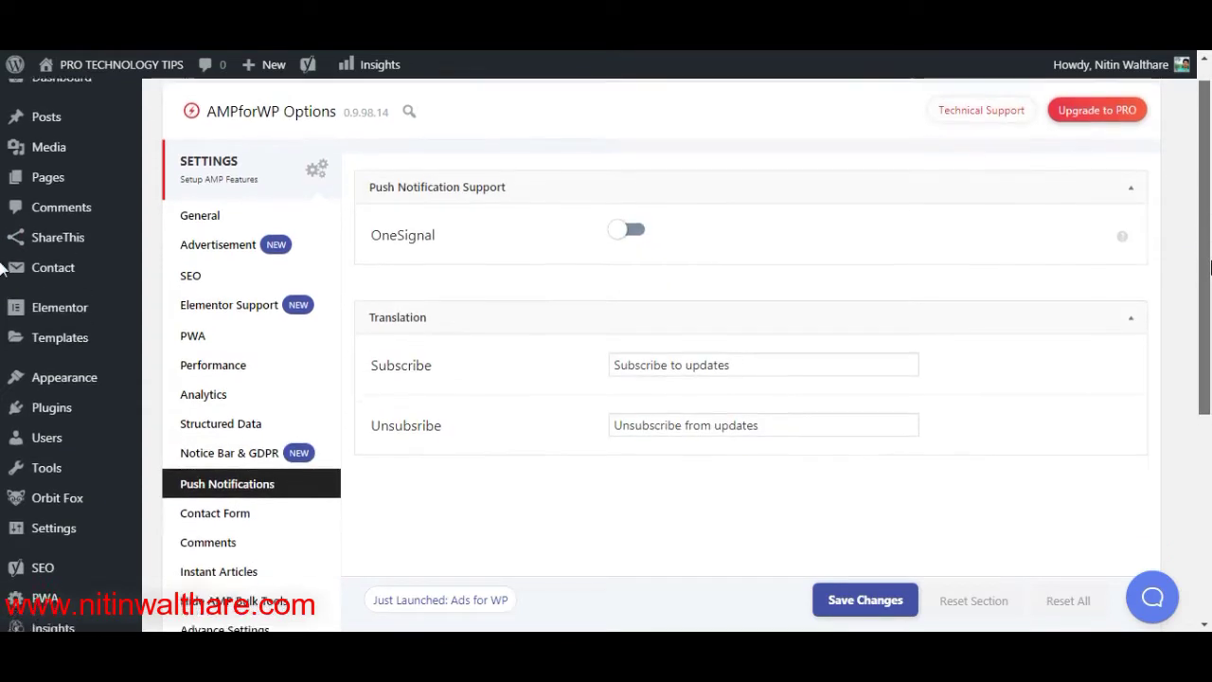
scroll(786, 383, down, 1)
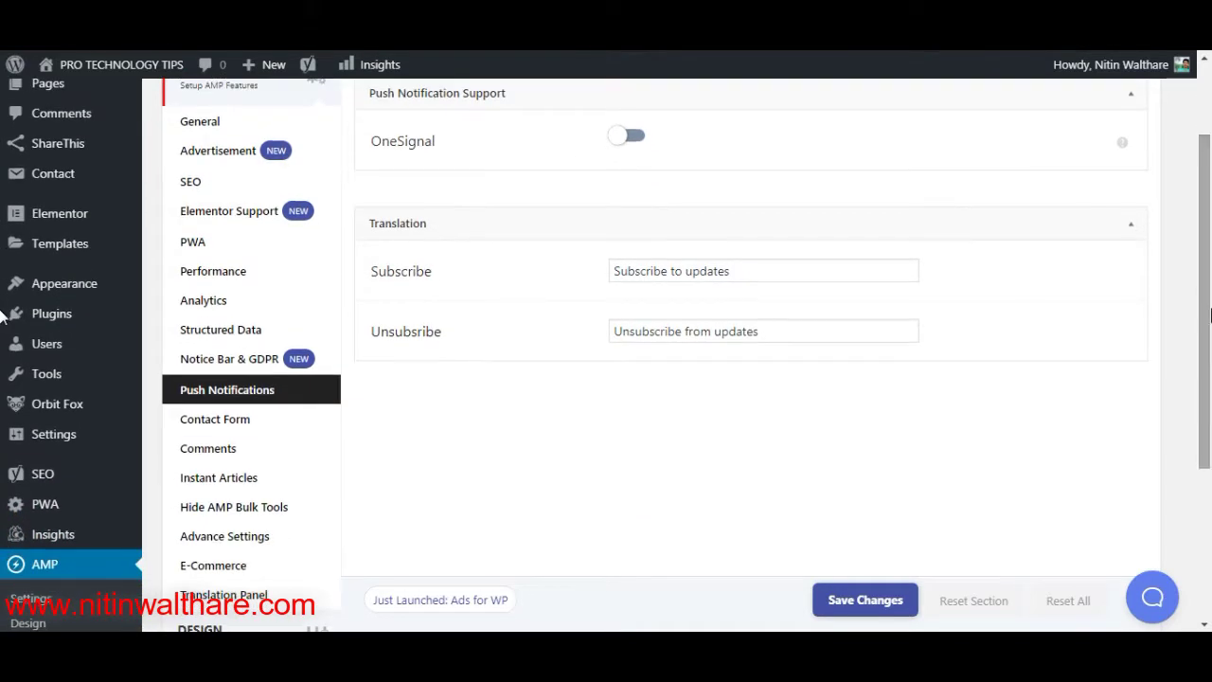
Try enabling Contact Form 7 Support in the Contact Form settings, check its extension requirement, and disable it again.
click(252, 424)
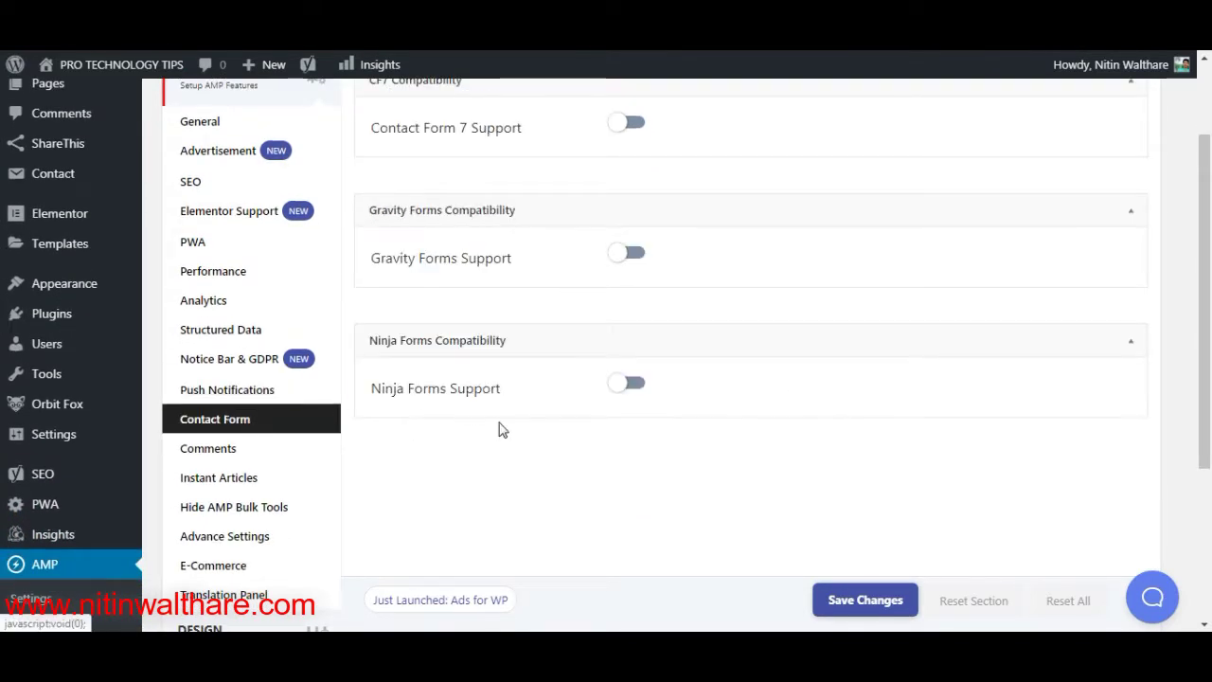
scroll(1098, 298, up, 2)
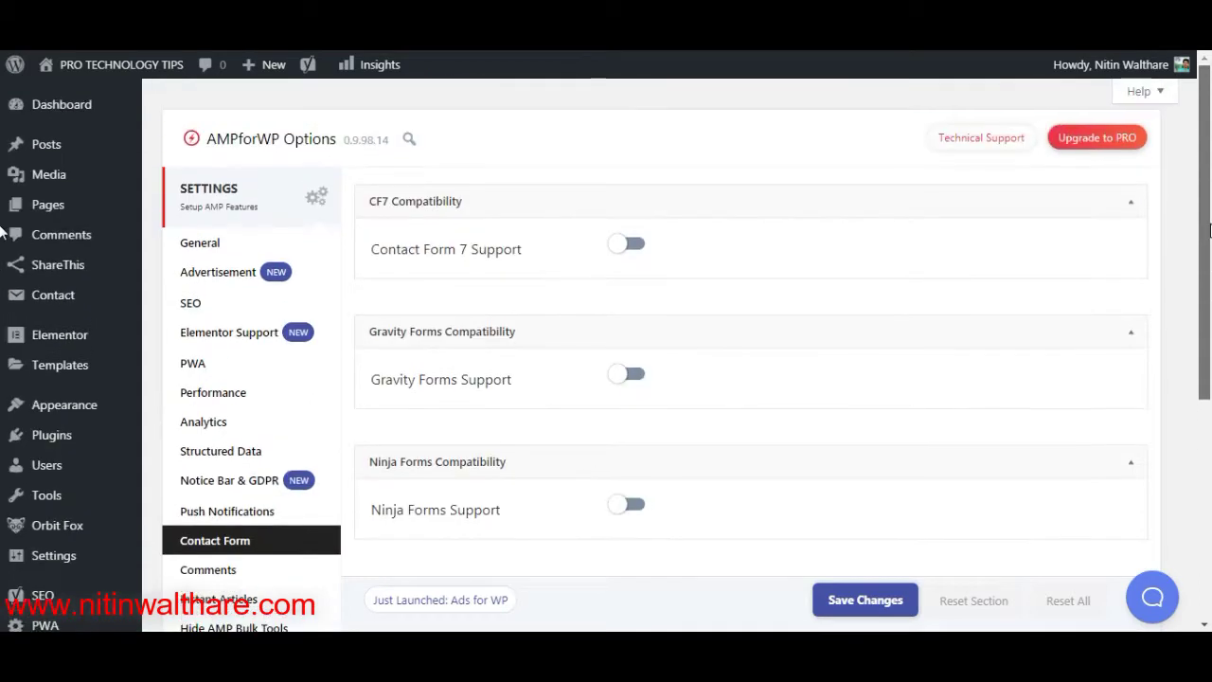
click(632, 247)
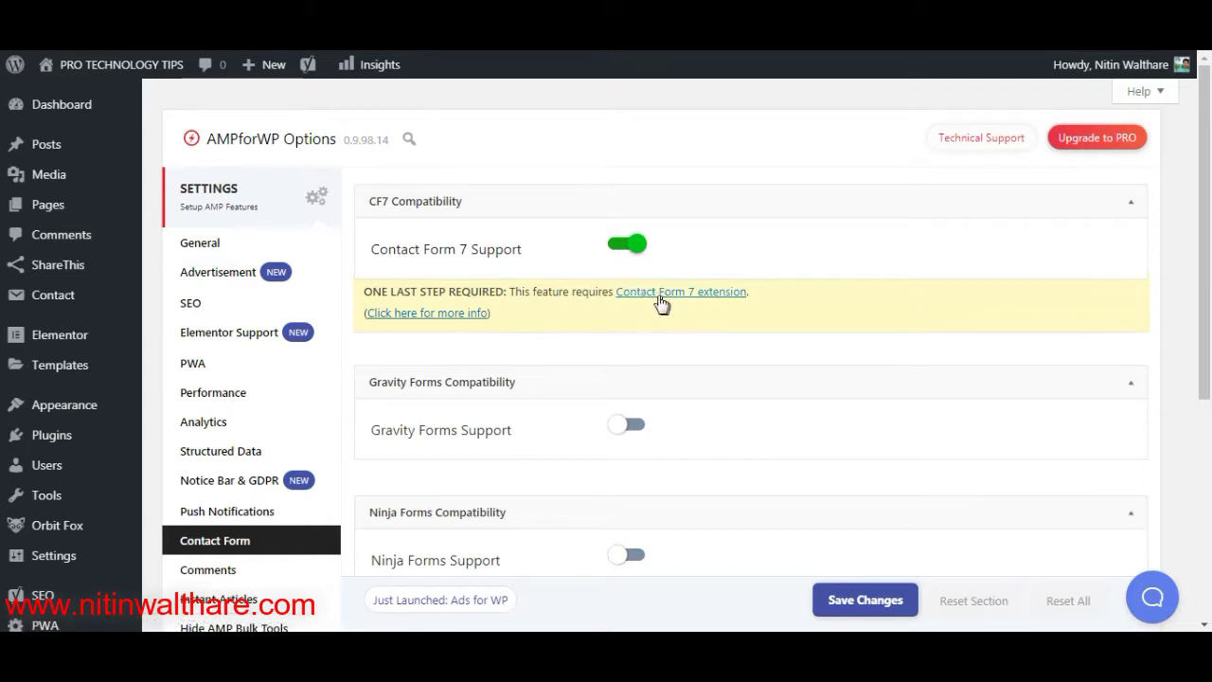
click(629, 247)
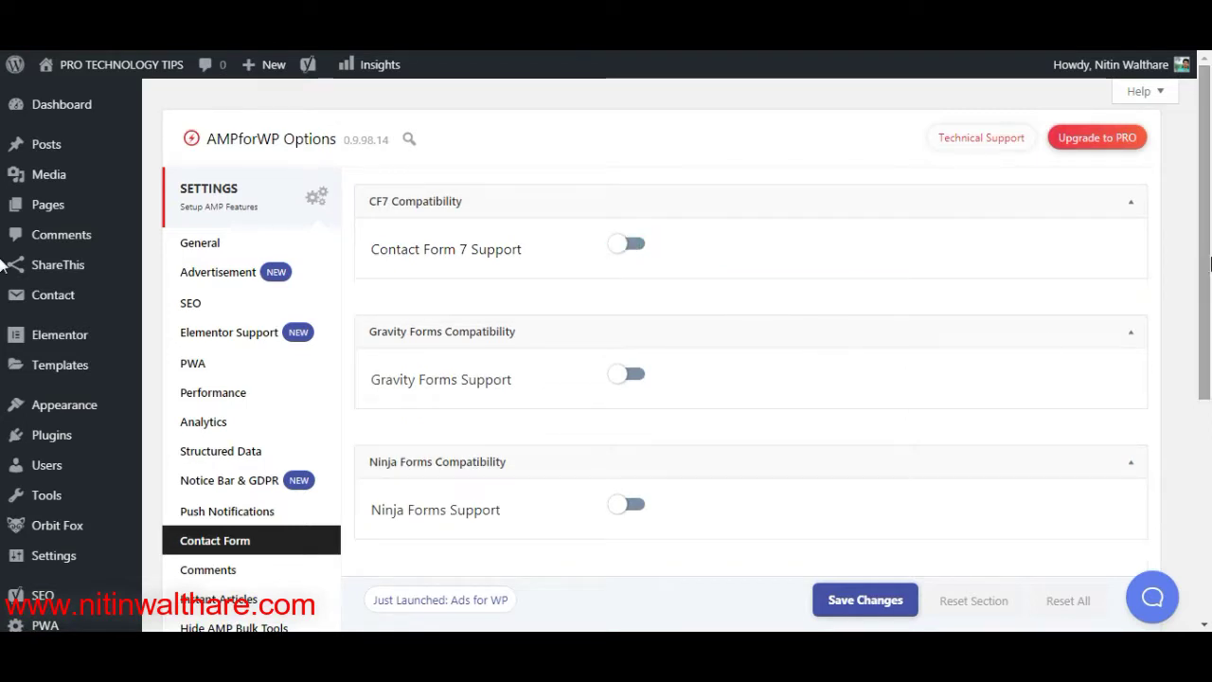
Review the Display and Discussion options in the Comments settings.
drag(1207, 267, 1210, 403)
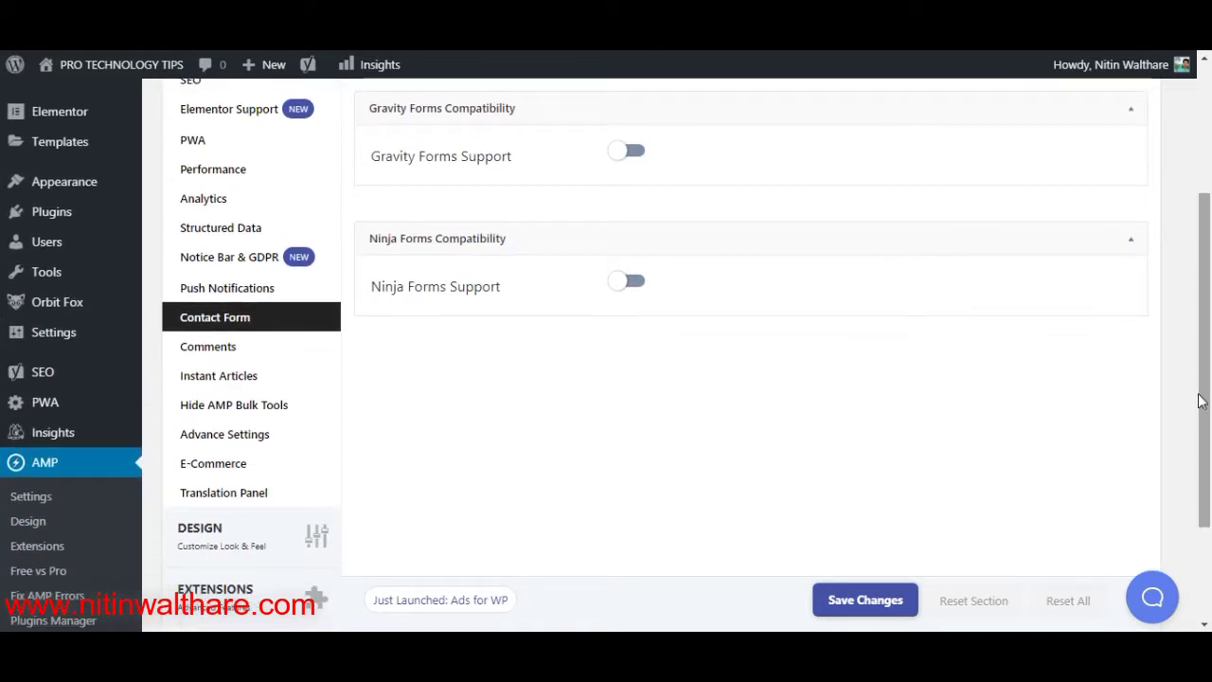
click(242, 348)
scroll(3, 343, up, 2)
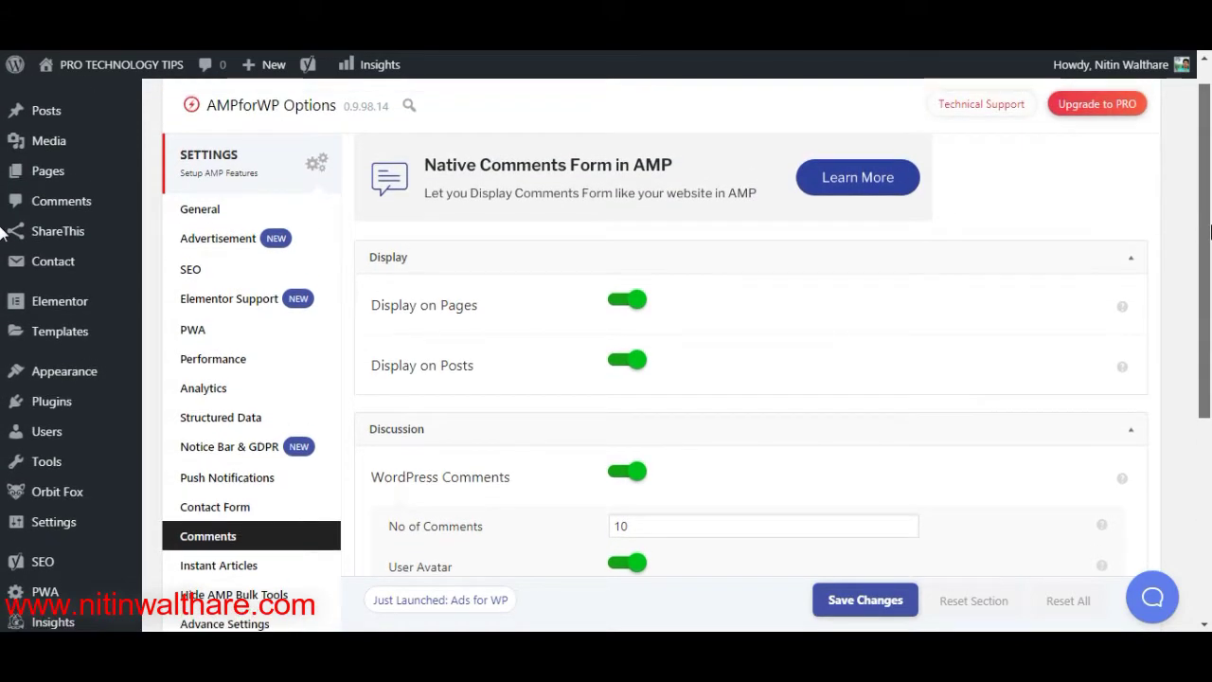
drag(1211, 239, 1210, 352)
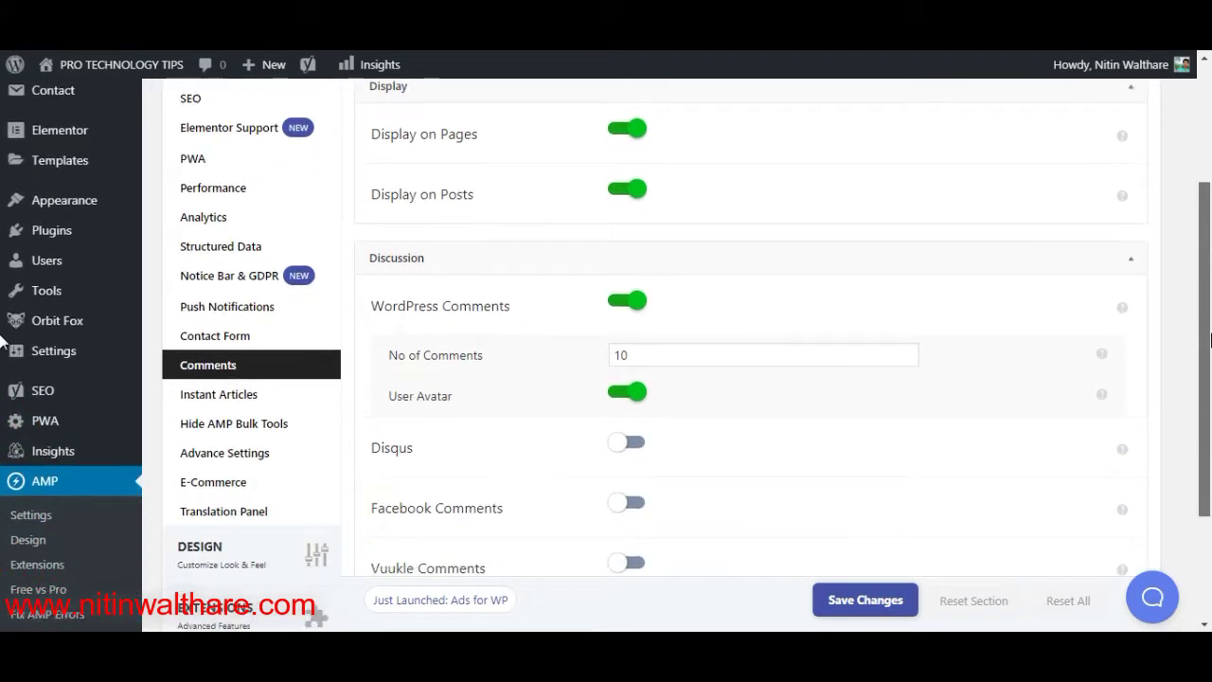
scroll(805, 393, down, 1)
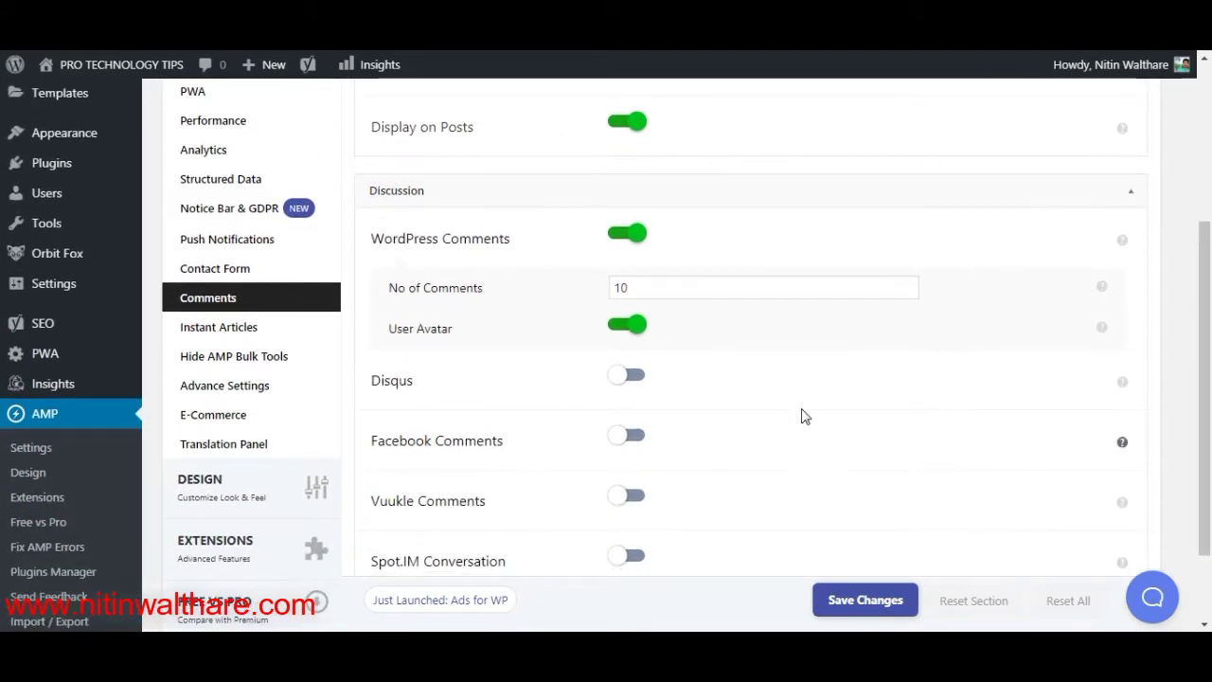
Examine the Facebook Instant Articles setup and the Hide AMP Bulk Tools options for pages, categories and tags.
click(236, 331)
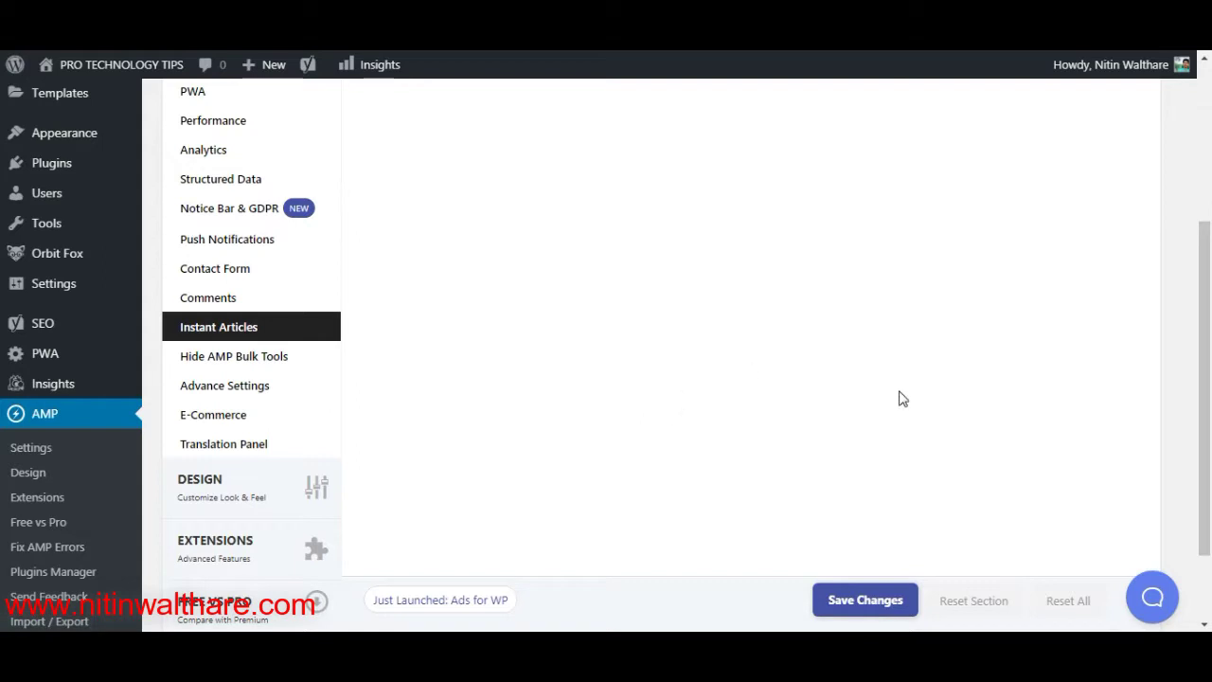
drag(1205, 346, 1210, 207)
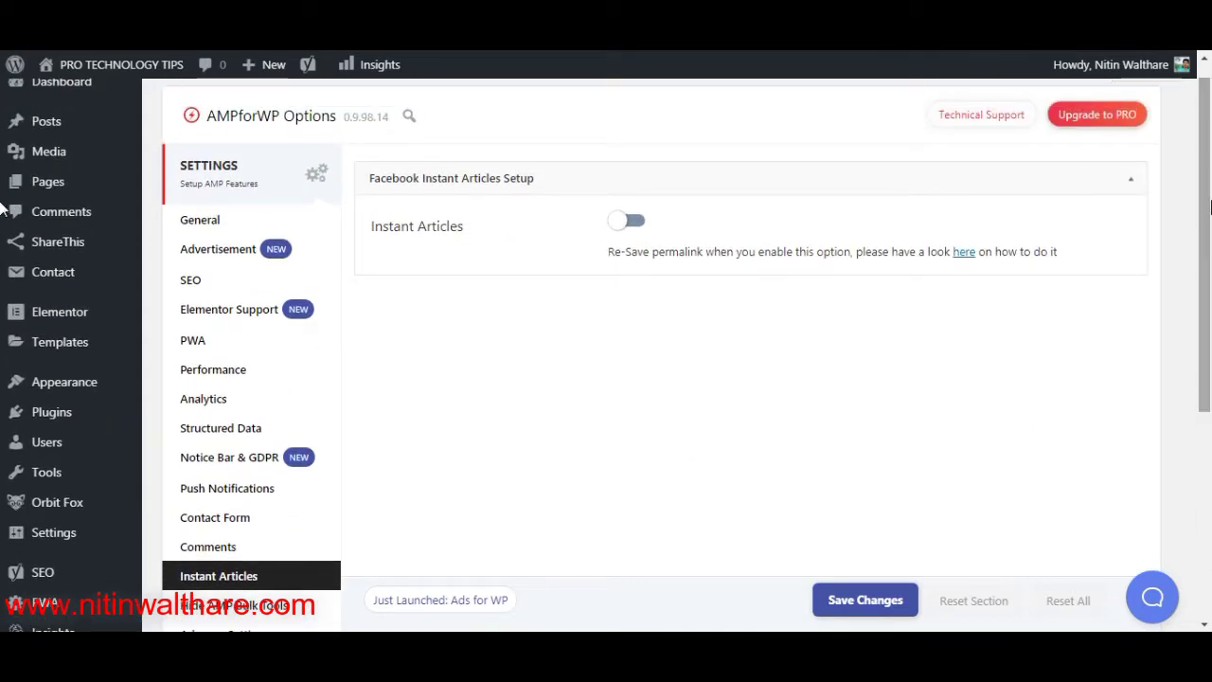
drag(1210, 207, 1210, 329)
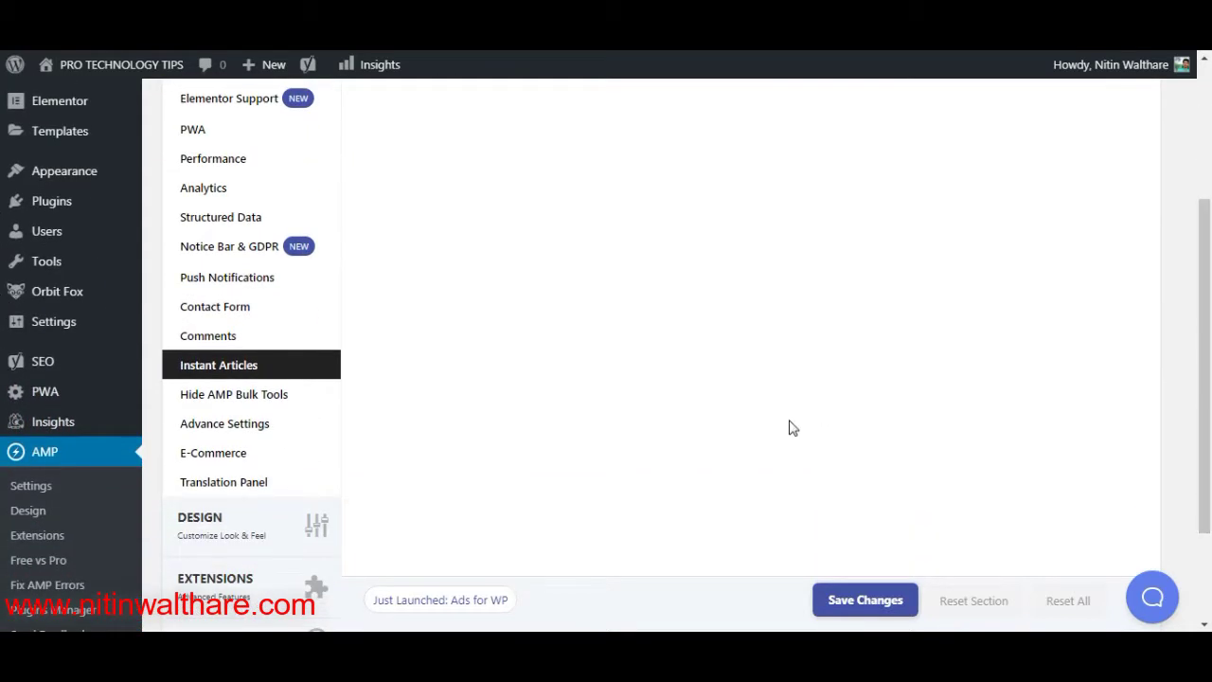
click(257, 399)
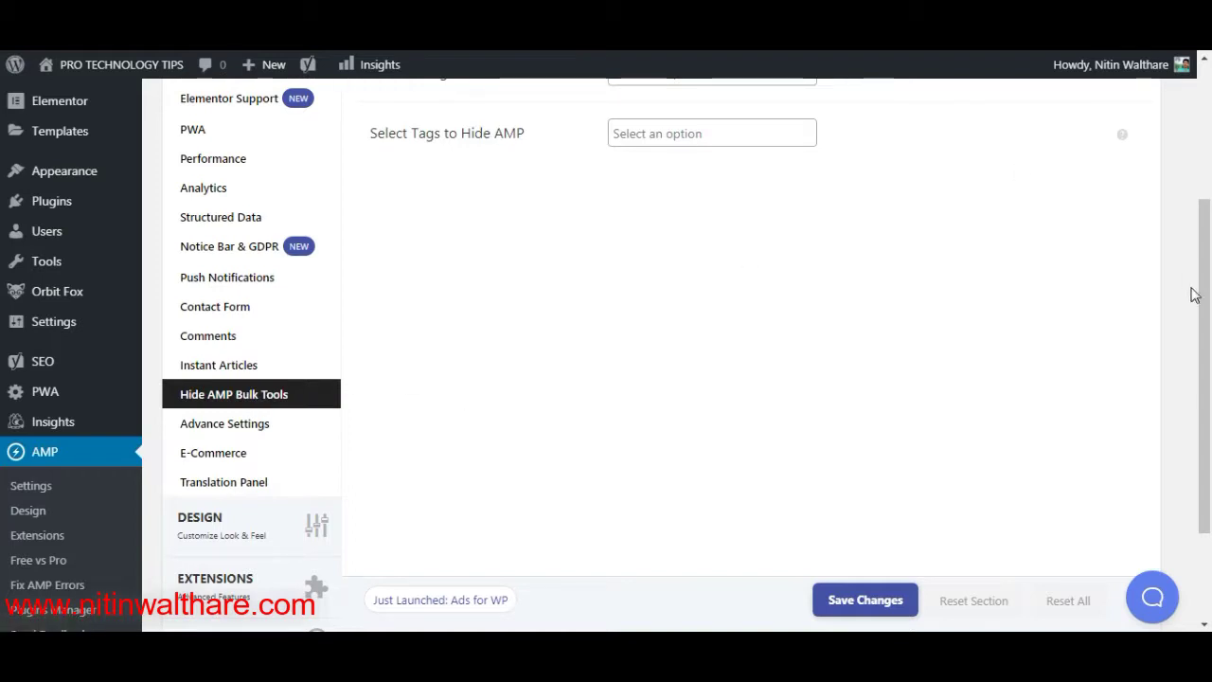
scroll(1195, 295, up, 3)
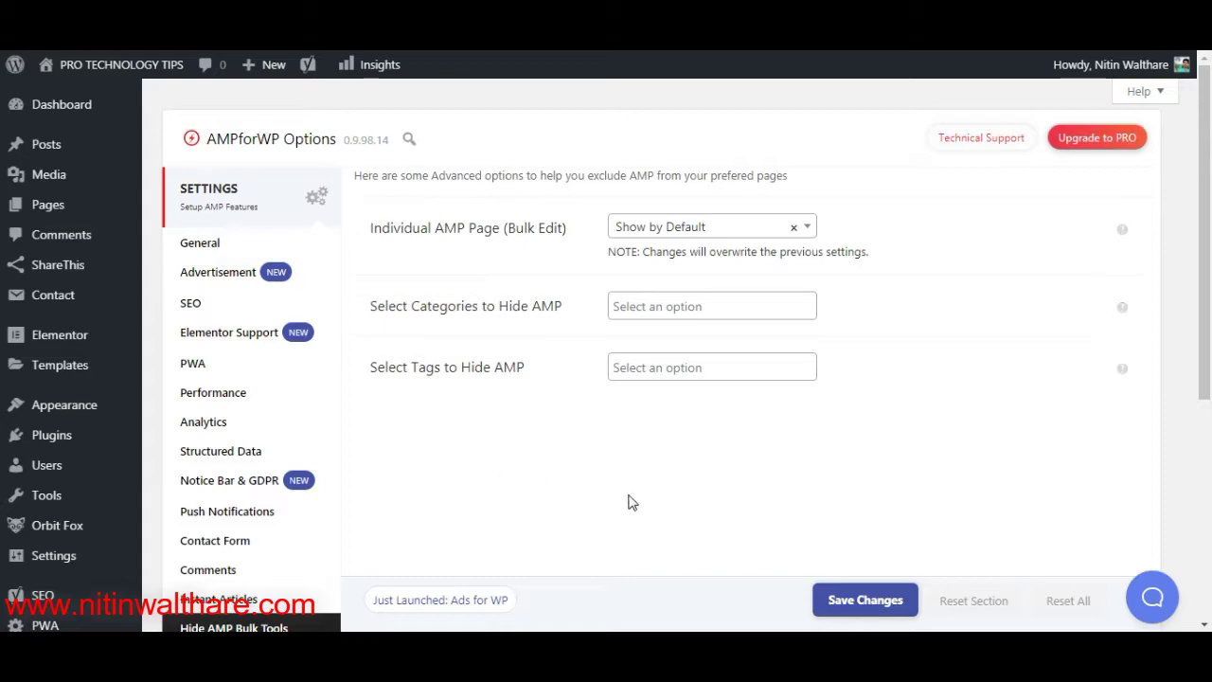
scroll(947, 445, down, 5)
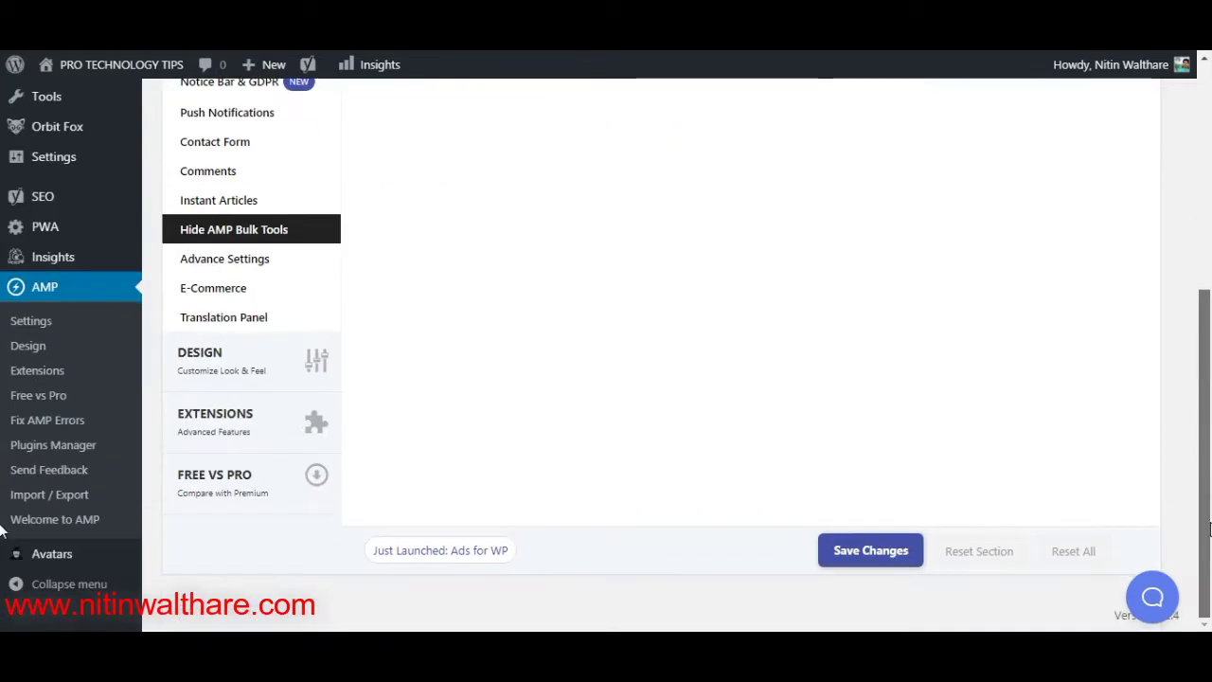
Review the Advance Settings, including mobile redirection, internal AMP links, the endpoint option and the HTML fields for head, body and footer.
click(241, 272)
scroll(2, 237, up, 3)
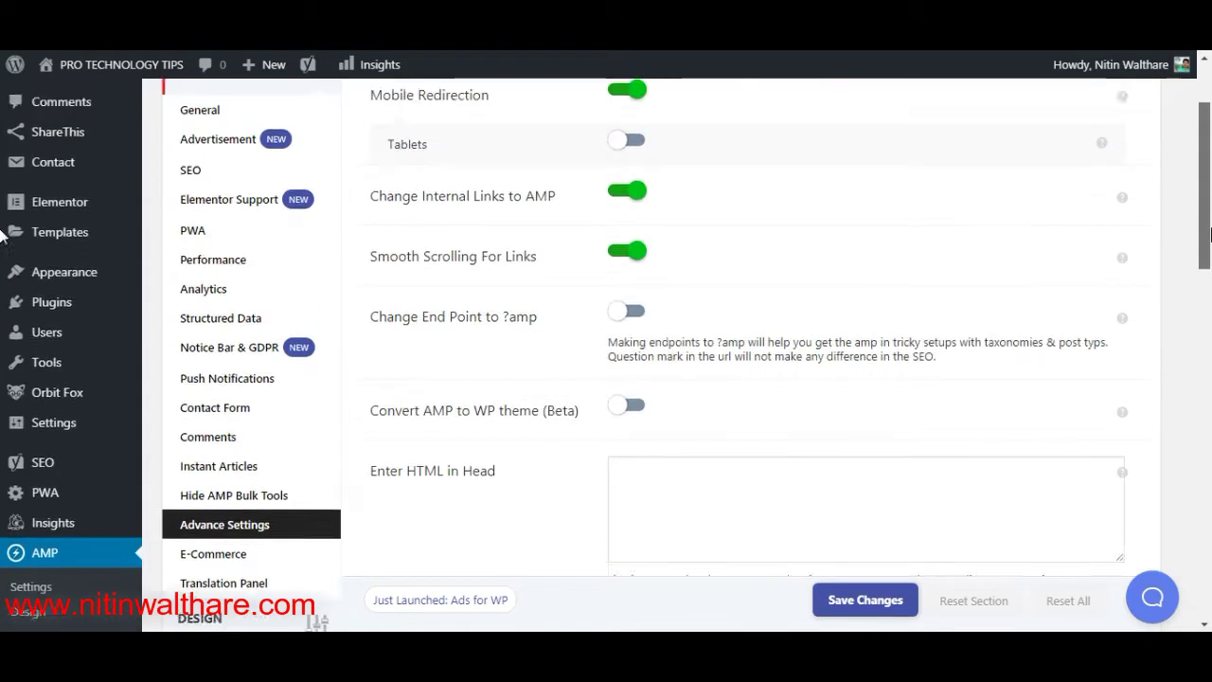
scroll(2, 235, up, 2)
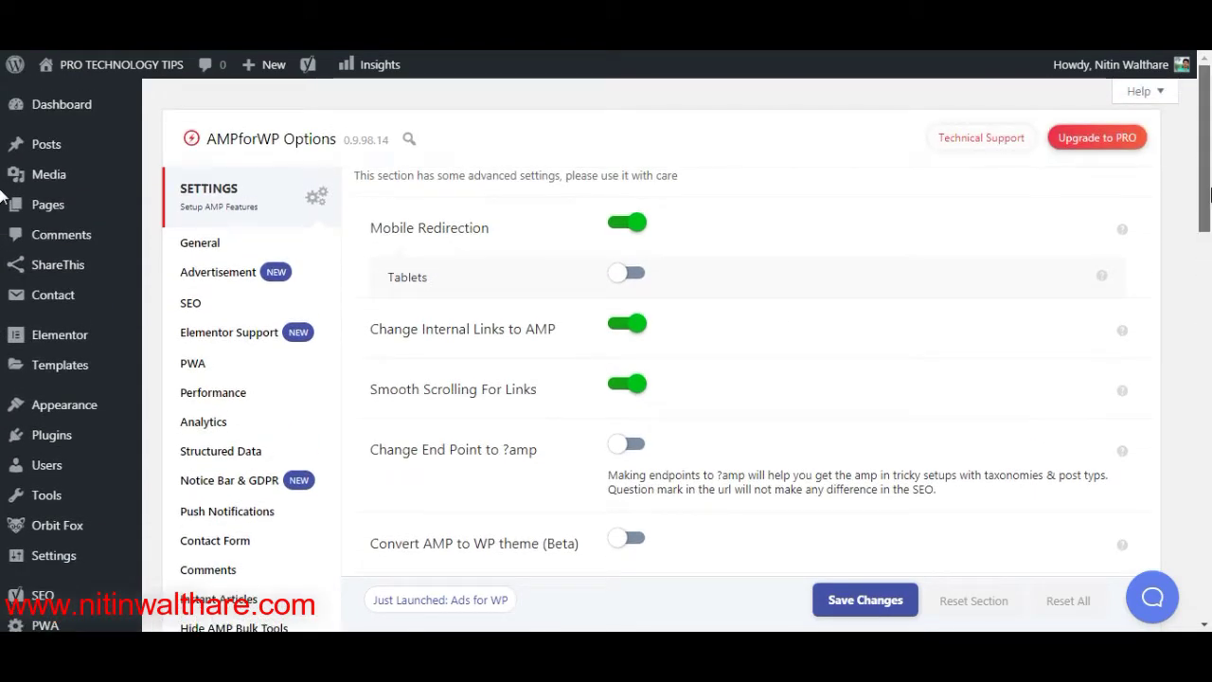
scroll(3, 197, down, 1)
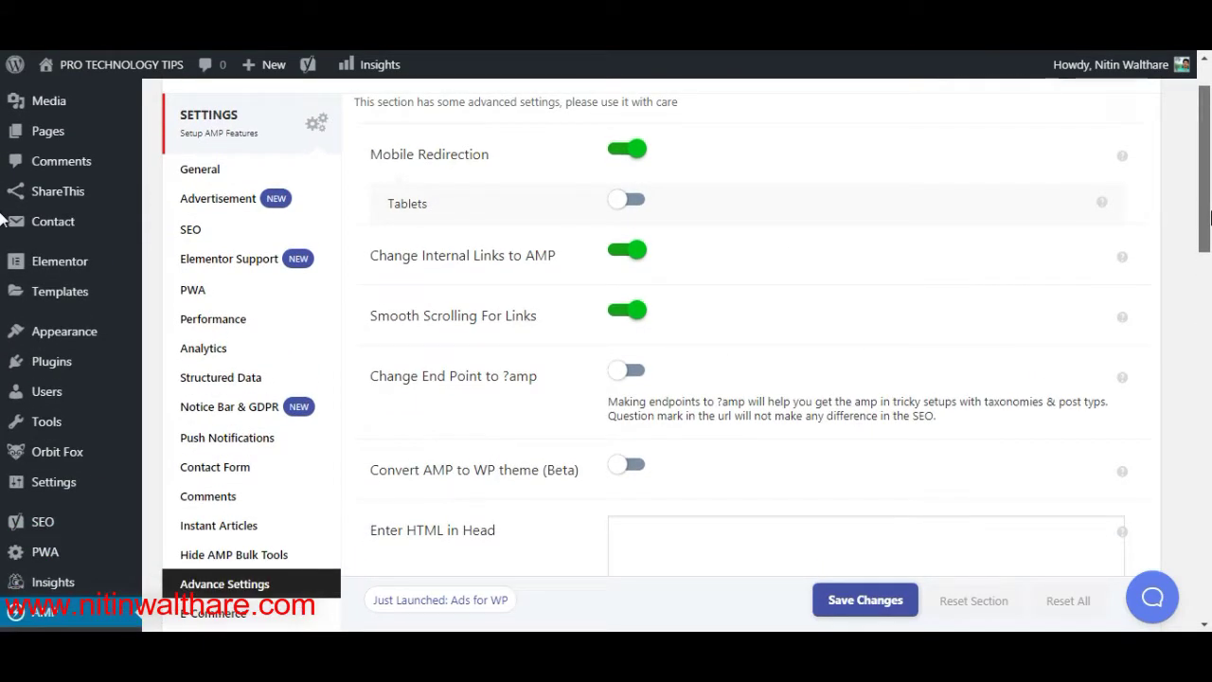
scroll(2, 209, up, 1)
scroll(3, 201, up, 1)
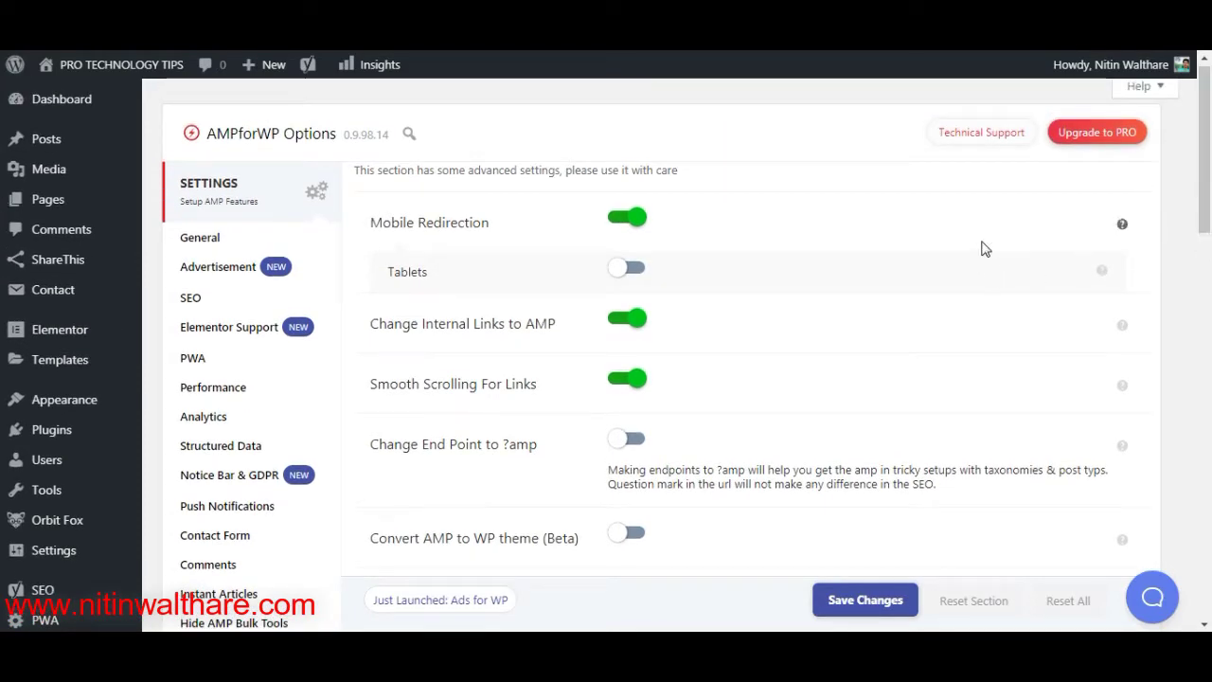
scroll(3, 163, down, 2)
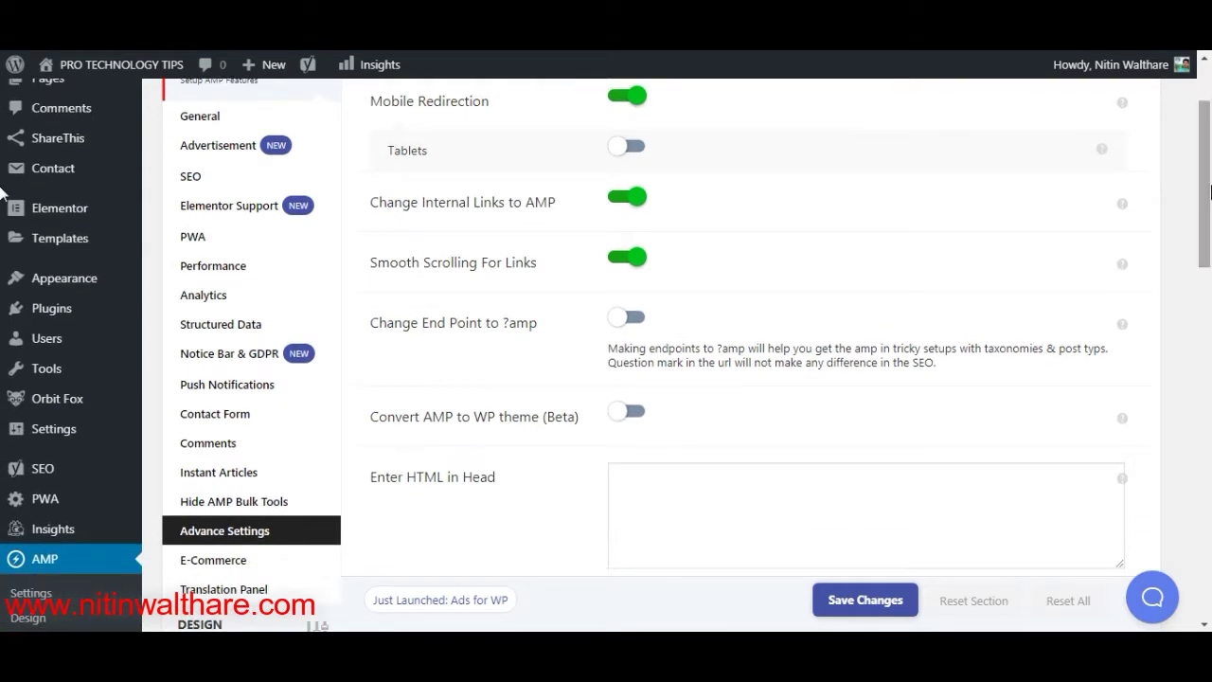
drag(1208, 193, 1191, 349)
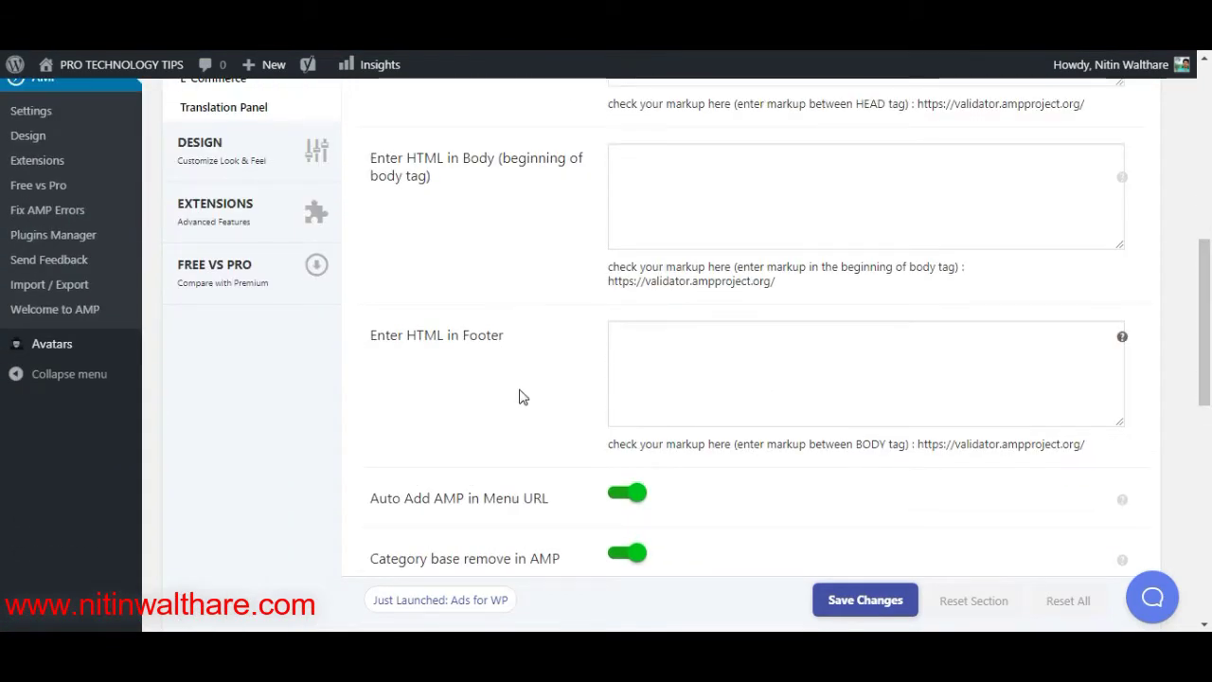
scroll(803, 351, up, 3)
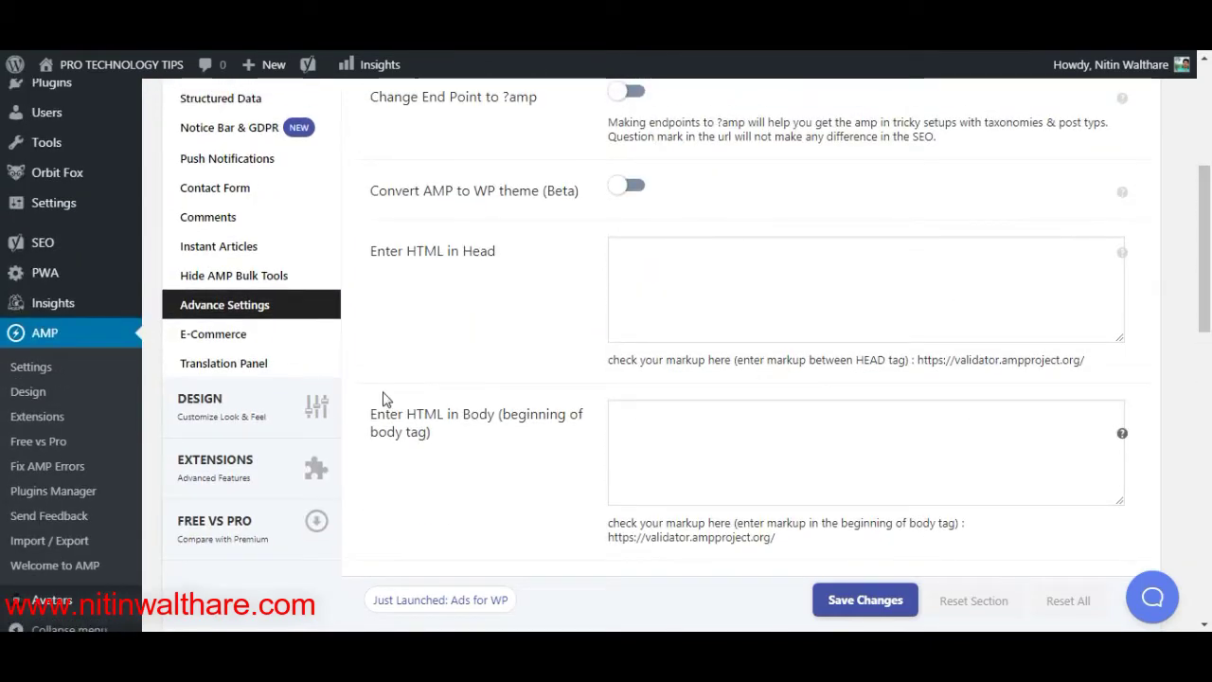
Examine the E-Commerce compatibility options for WooCommerce and Easy Digital Downloads, and the label texts in the Translation Panel.
click(225, 335)
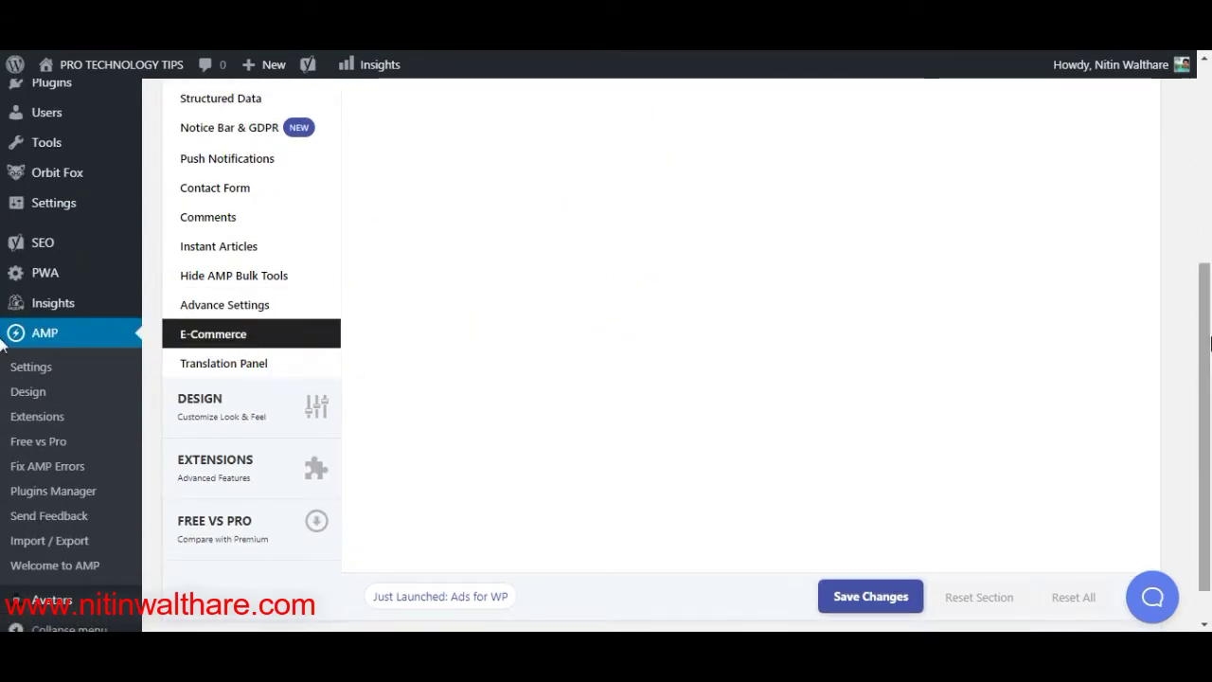
drag(1204, 341, 1208, 157)
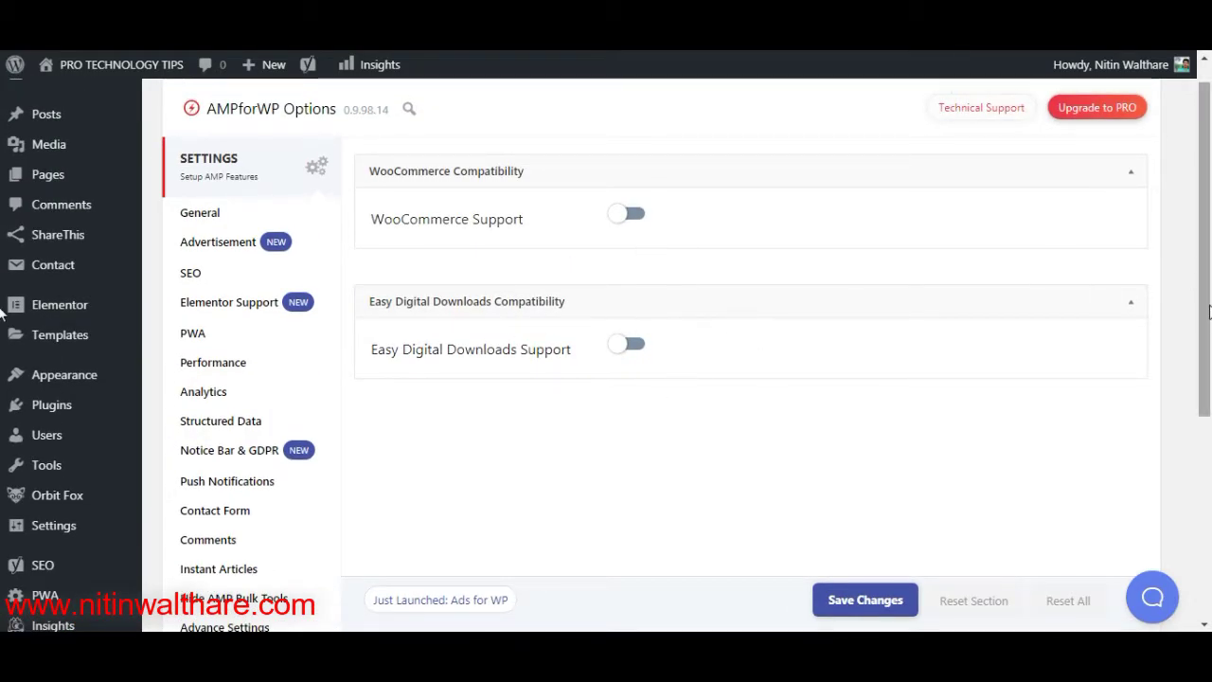
drag(1209, 310, 1206, 480)
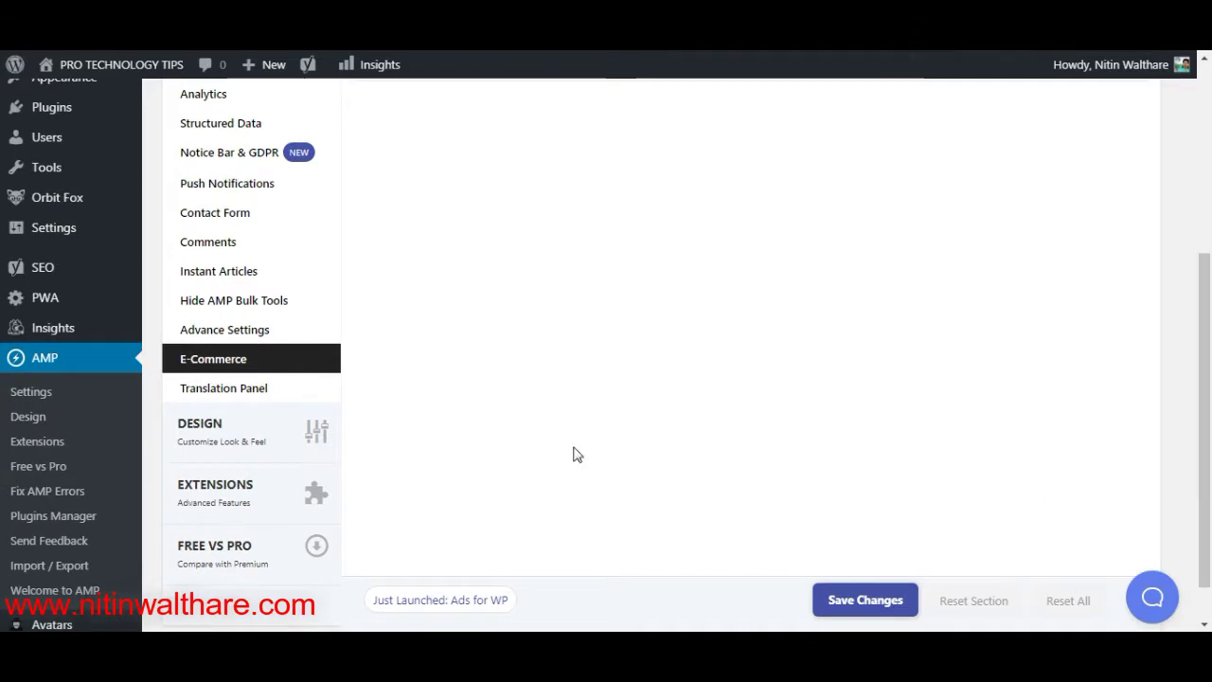
click(262, 388)
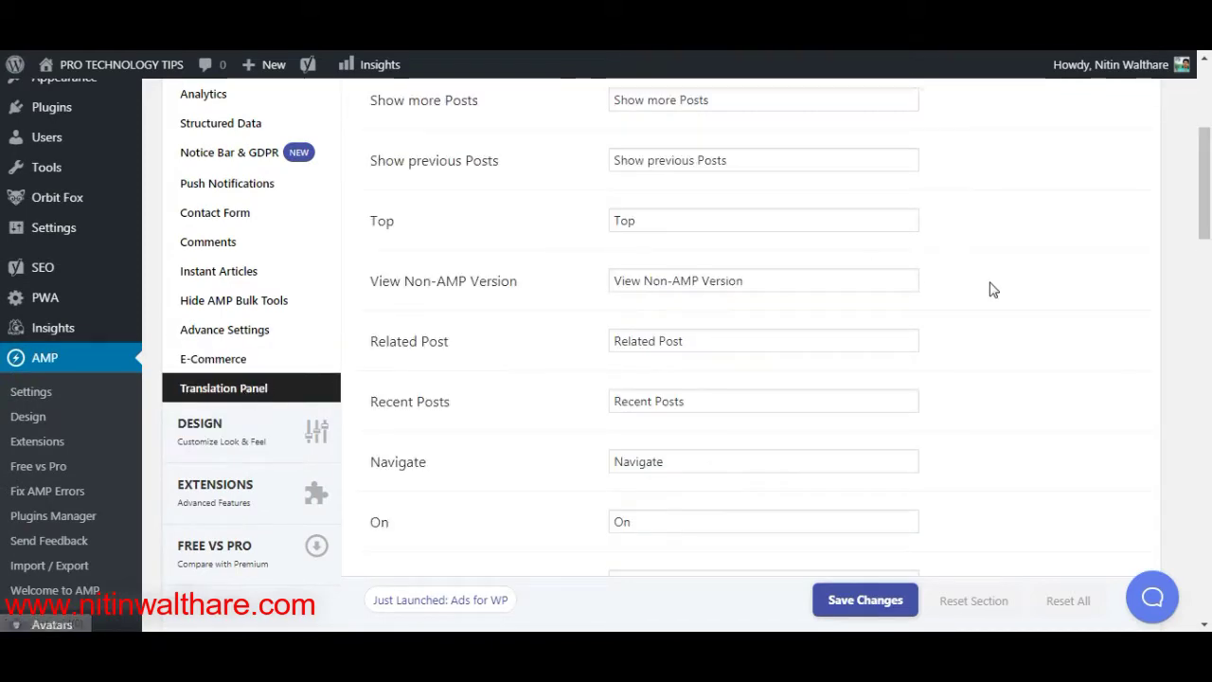
drag(1209, 148, 1209, 210)
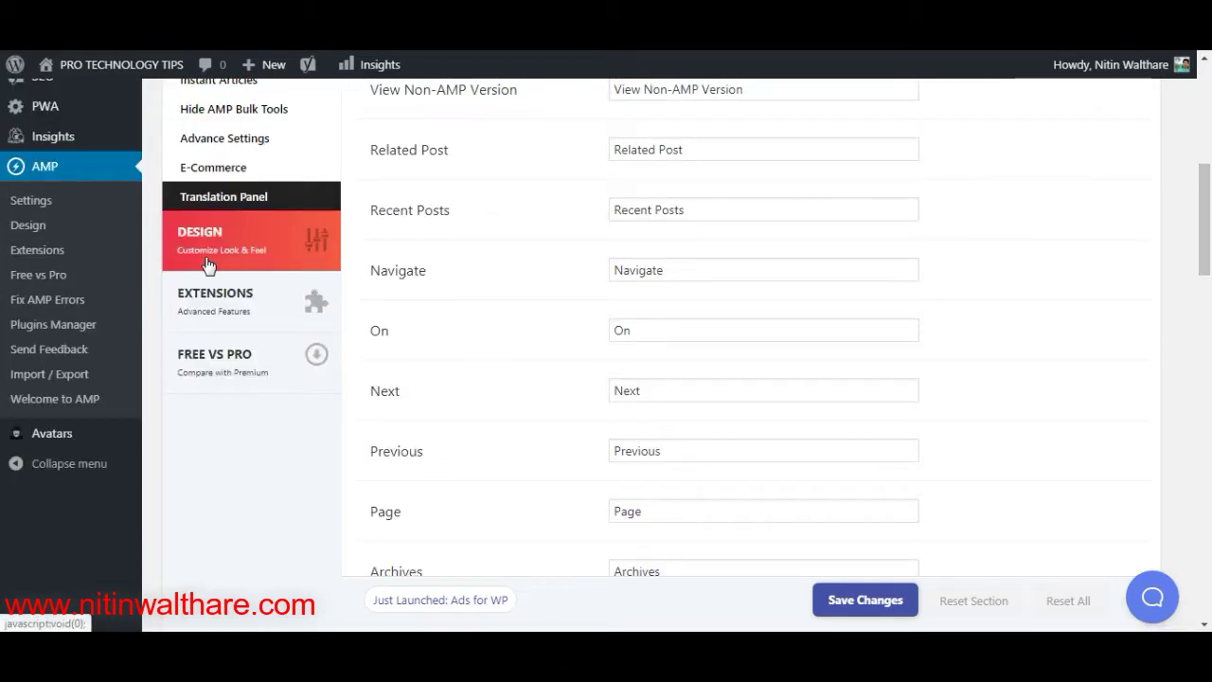
Review the Themes section of the Design settings, including the theme selector and the available AMP layouts.
click(255, 244)
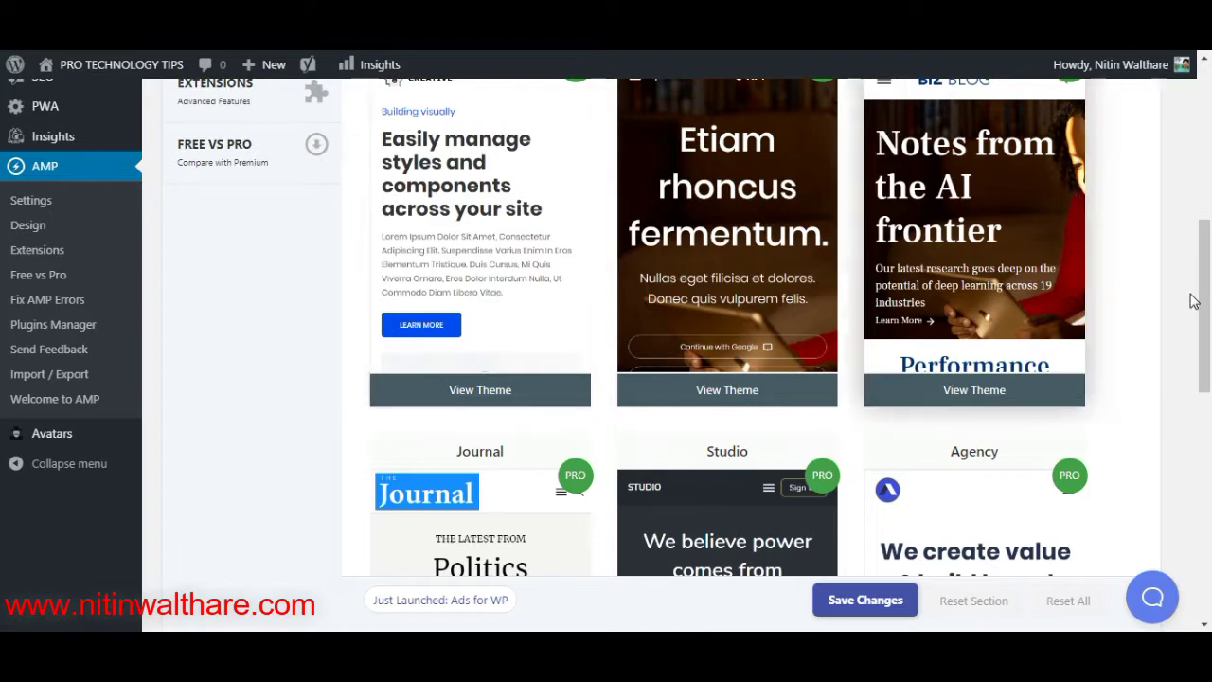
drag(1205, 299, 1210, 147)
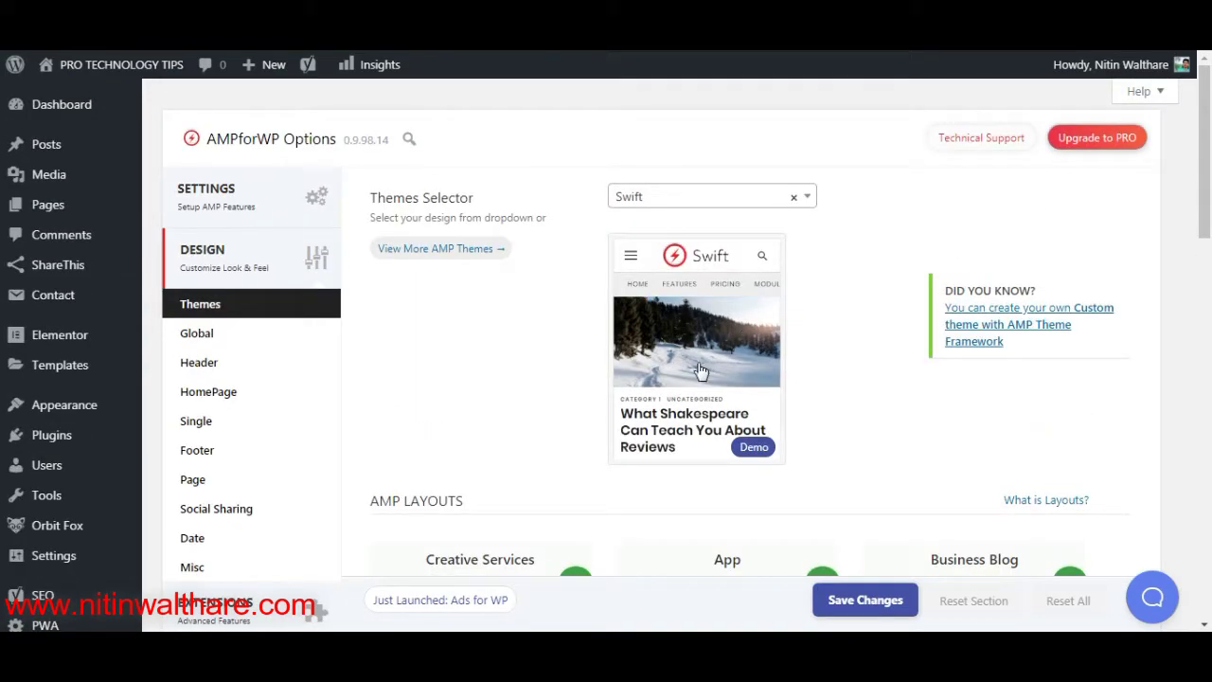
mouse_move(1206, 190)
mouse_down()
mouse_move(1209, 574)
mouse_move(1209, 178)
mouse_up()
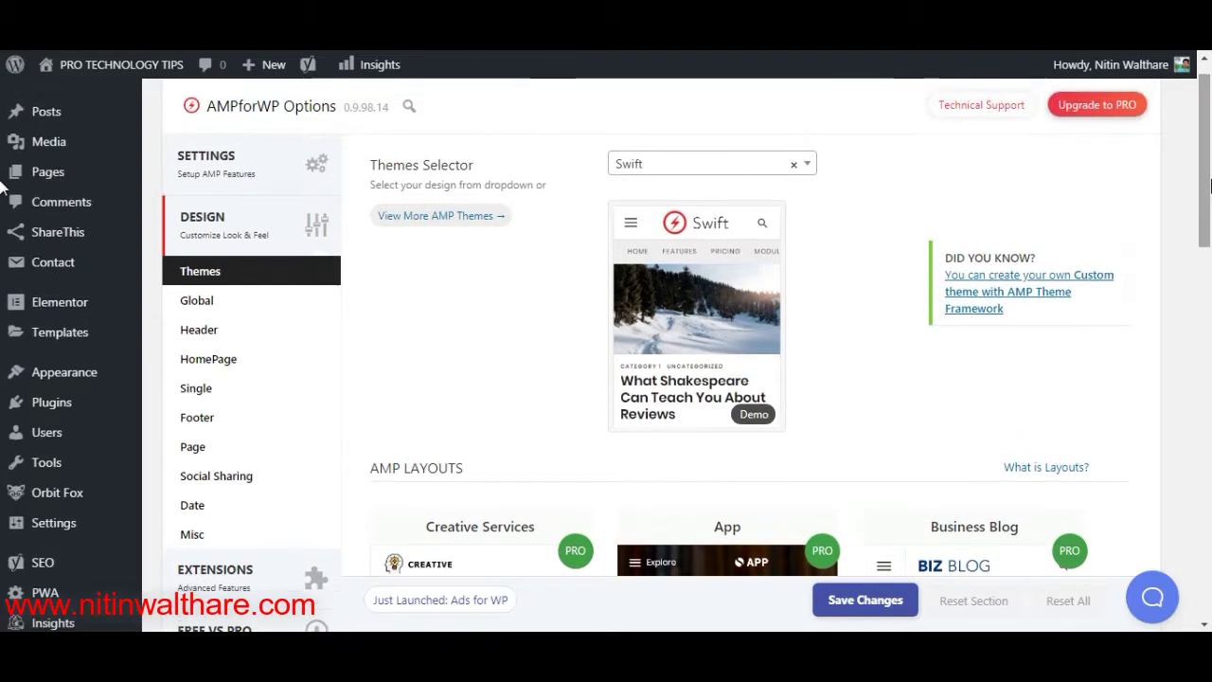
Review the Global colour and typography options, the Header design, and the HomePage excerpt and loop controls.
click(246, 310)
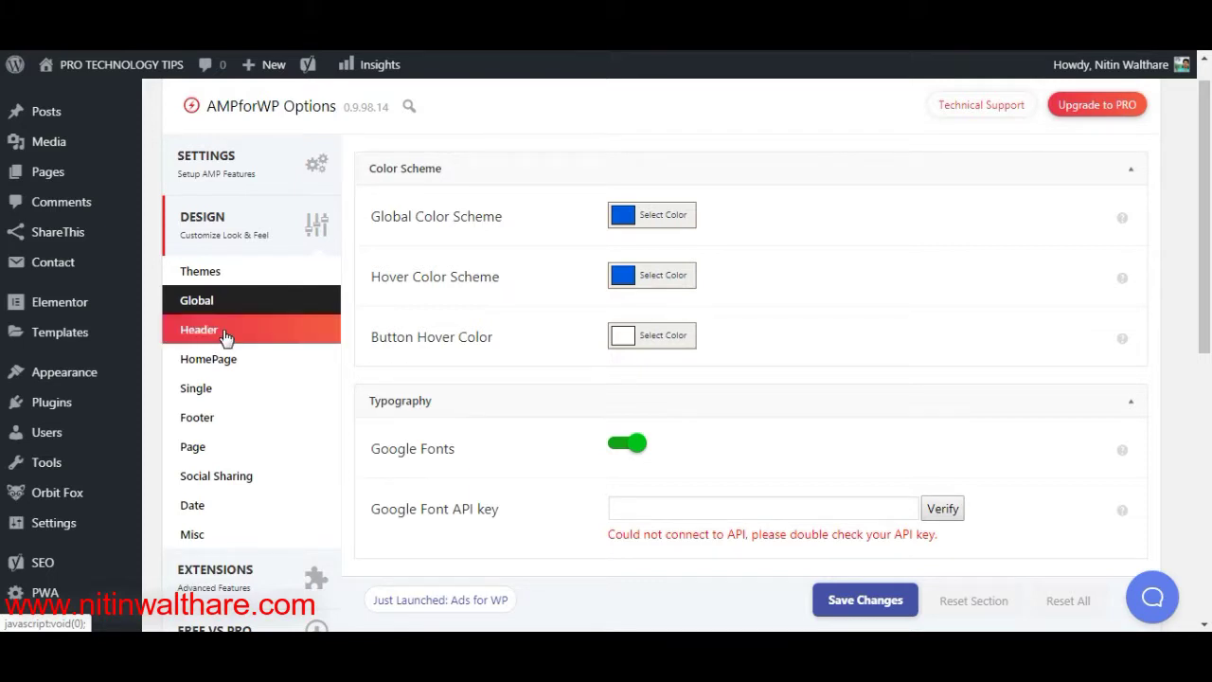
click(225, 334)
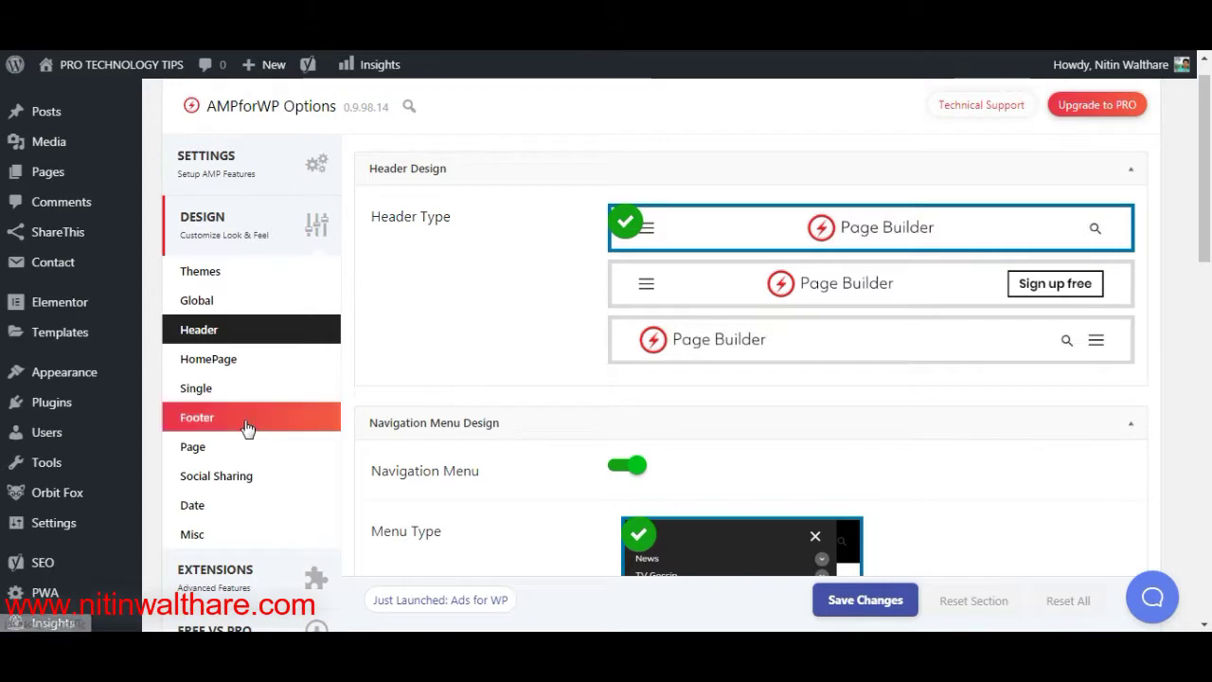
click(235, 371)
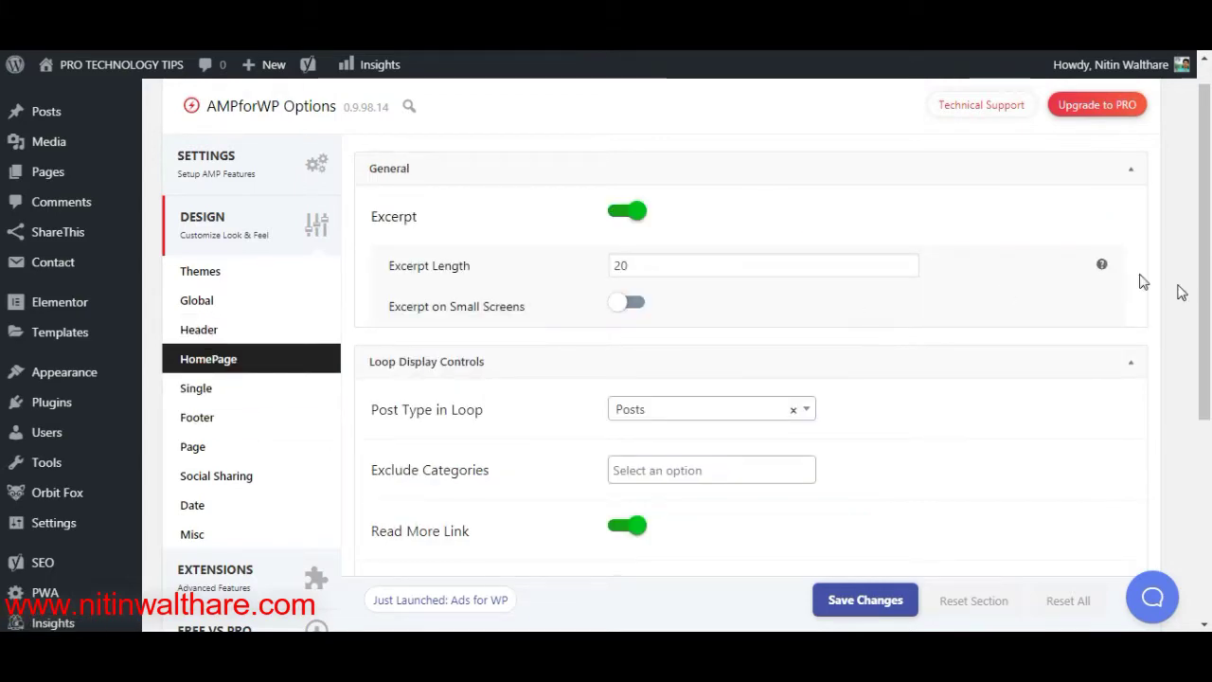
scroll(1204, 318, up, 1)
drag(1208, 318, 1208, 242)
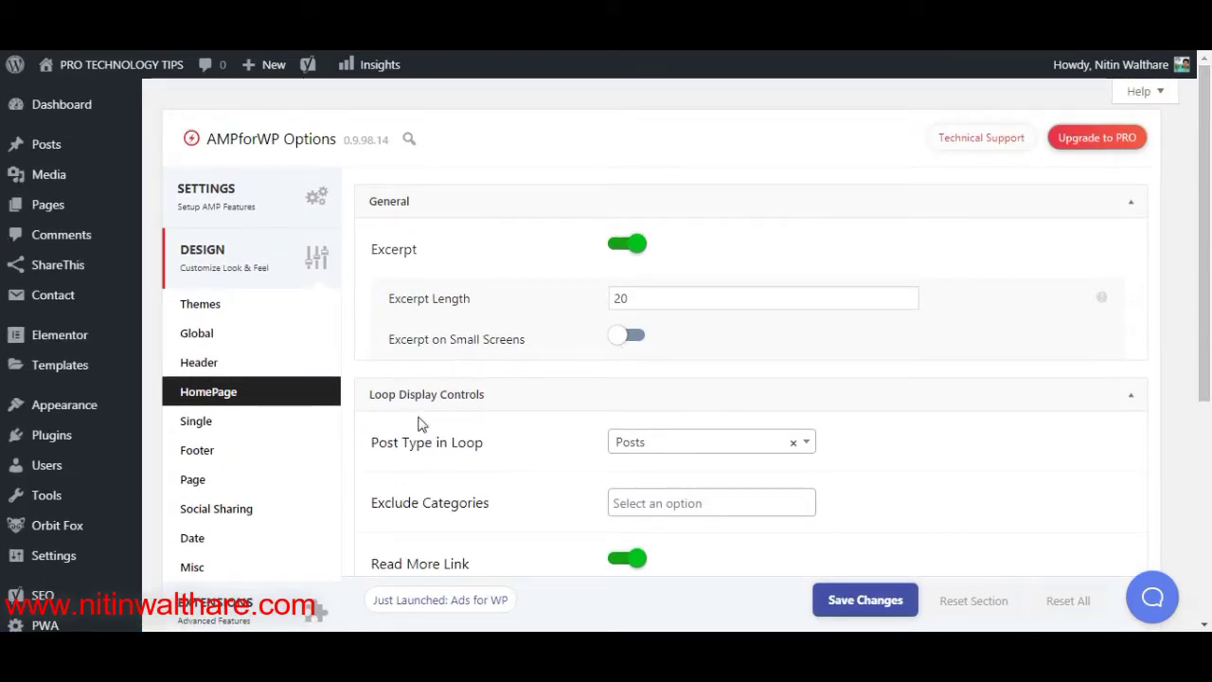
Examine the Single post design choices and elements such as featured image, author name, published date and breadcrumbs.
click(236, 432)
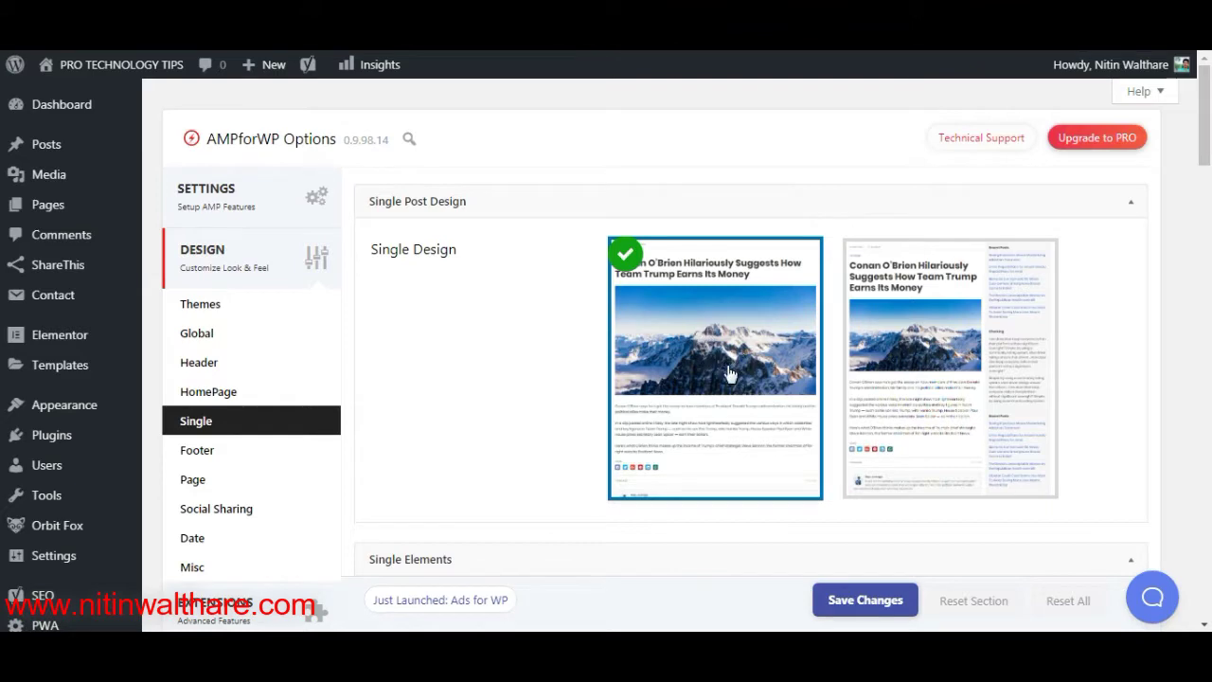
drag(1209, 116, 1209, 203)
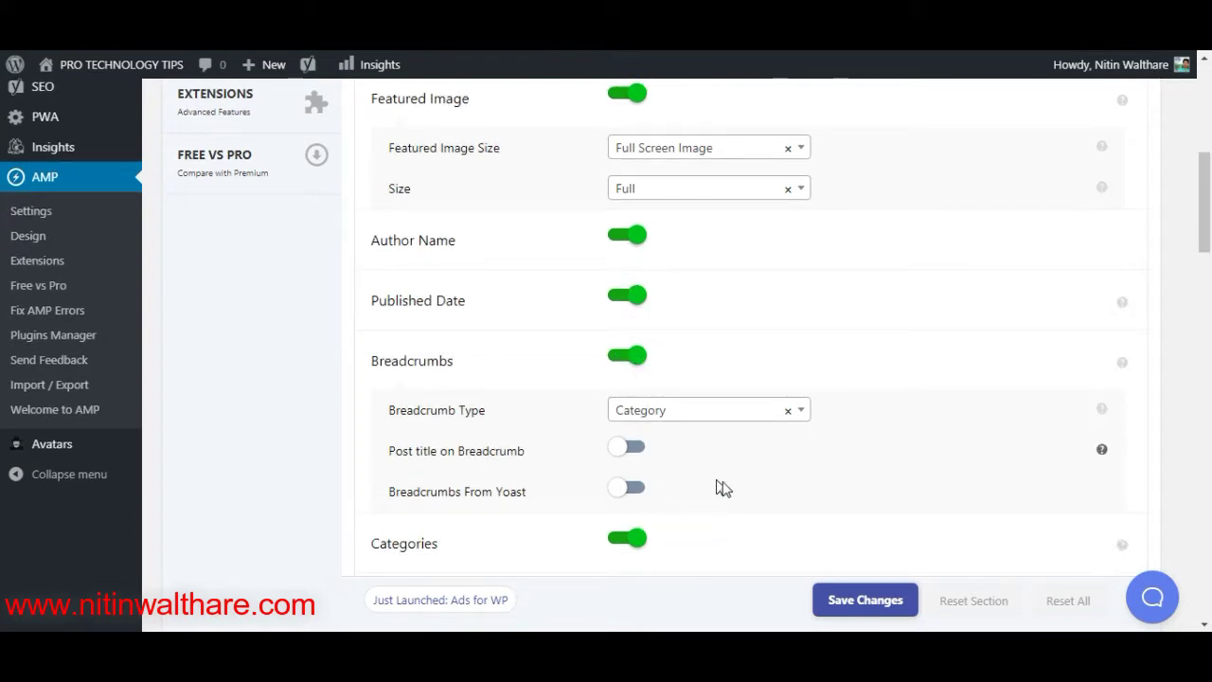
drag(1205, 244, 1209, 147)
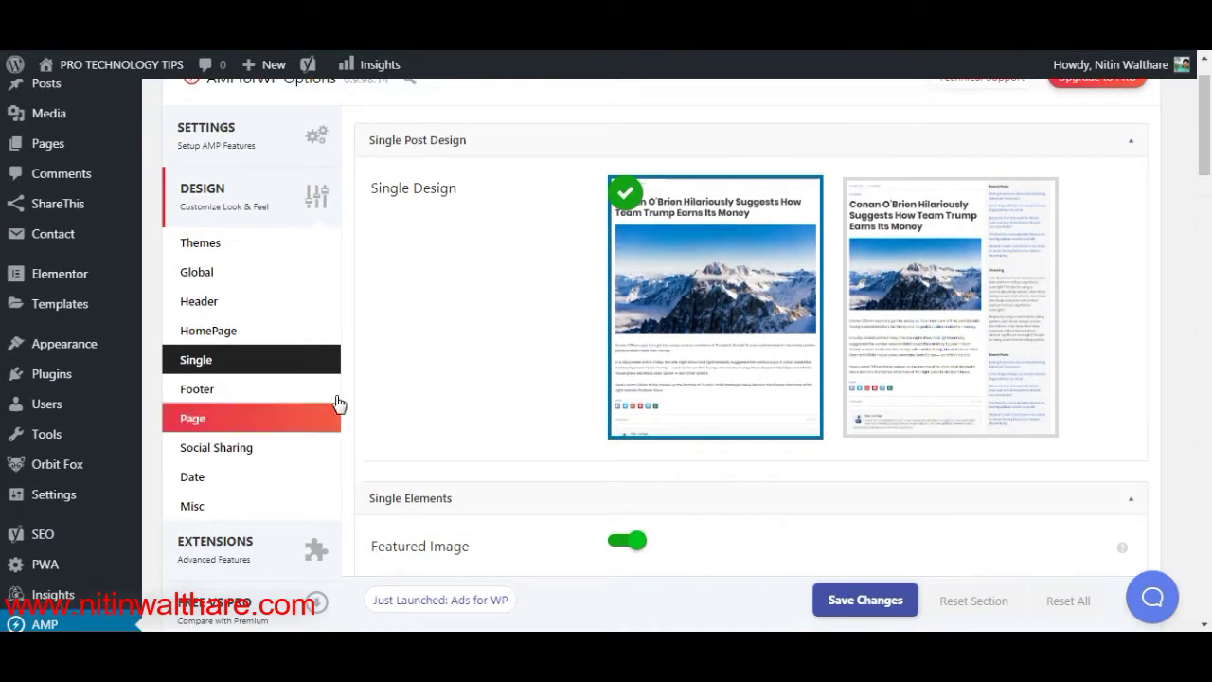
Review the Footer design and general options, and the Page design options such as breadcrumbs, meta information and social icons.
click(242, 390)
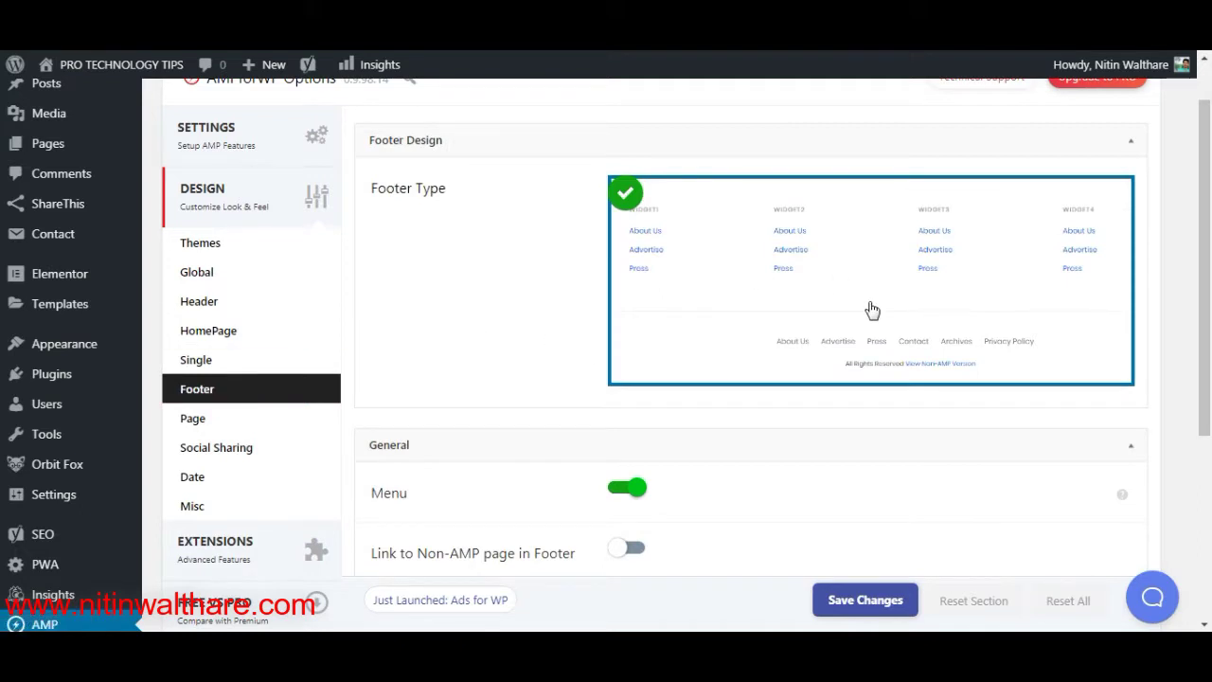
drag(1209, 227, 1210, 403)
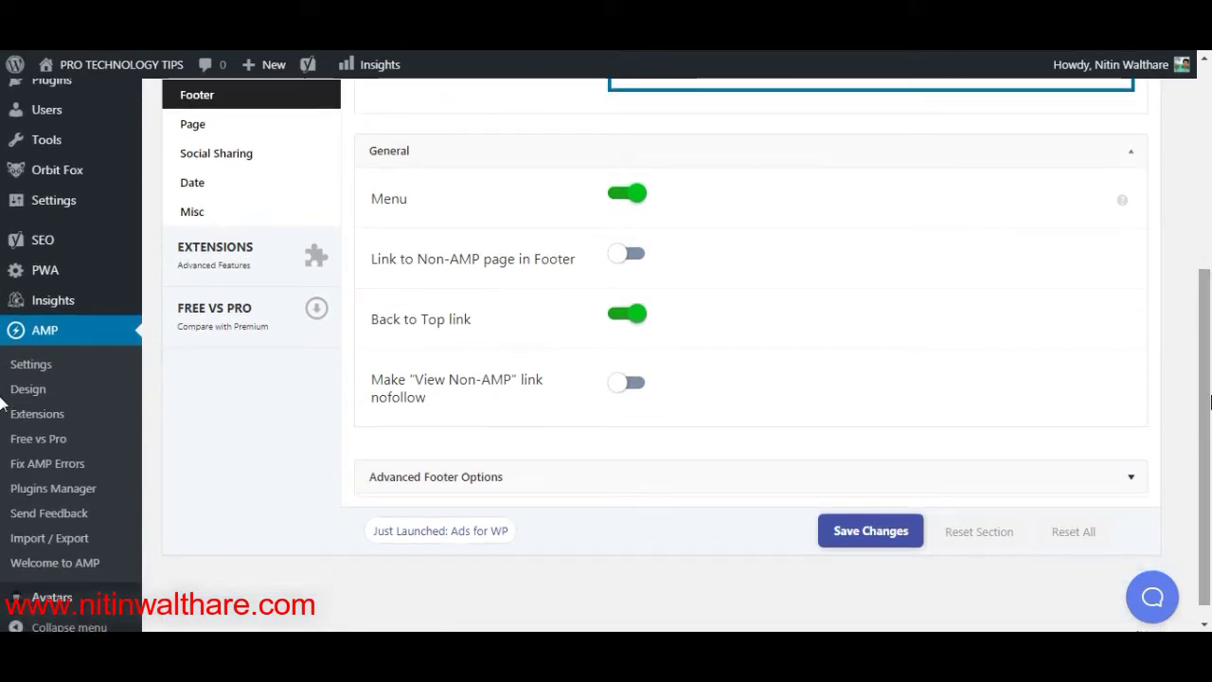
scroll(909, 361, up, 2)
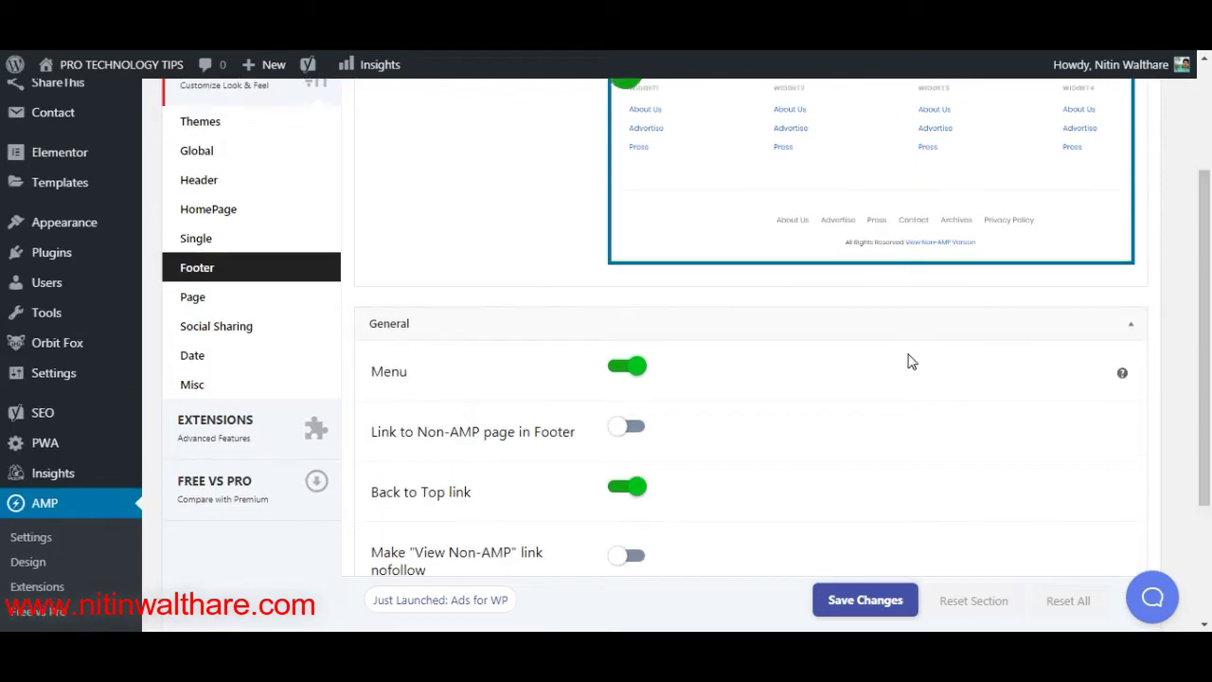
click(203, 299)
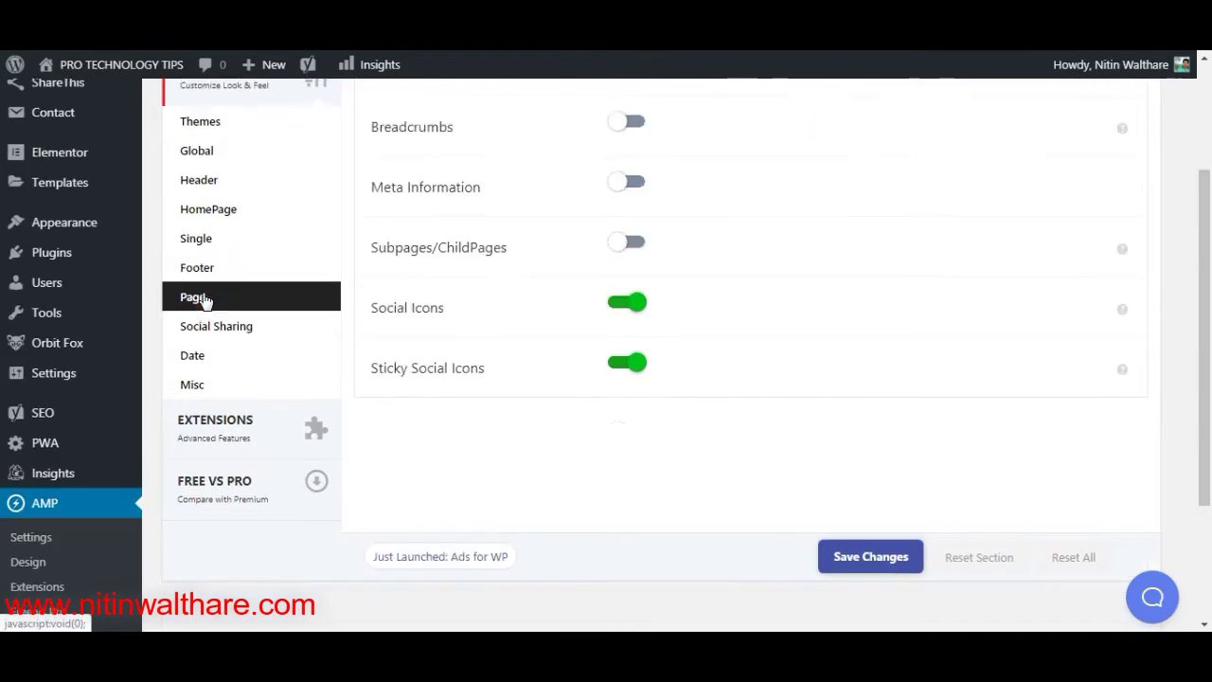
drag(1209, 270, 1209, 325)
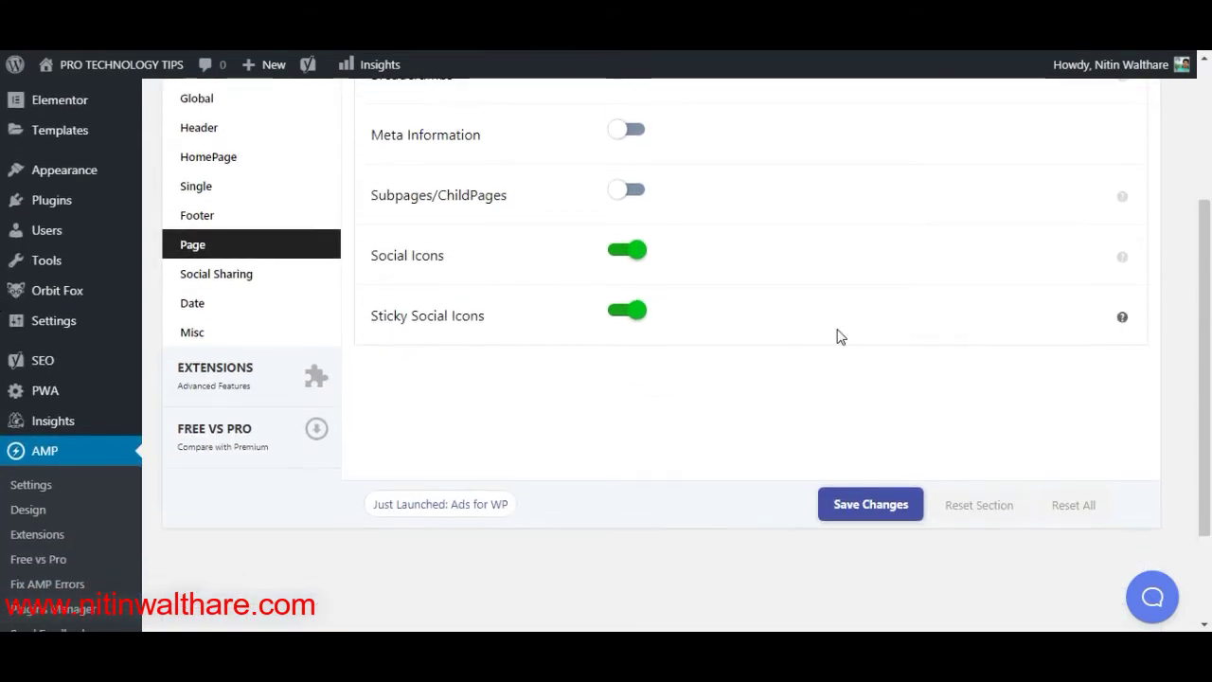
Review the Social Sharing settings, including the AddThis share buttons and the sticky social sharing bar's networks.
click(241, 279)
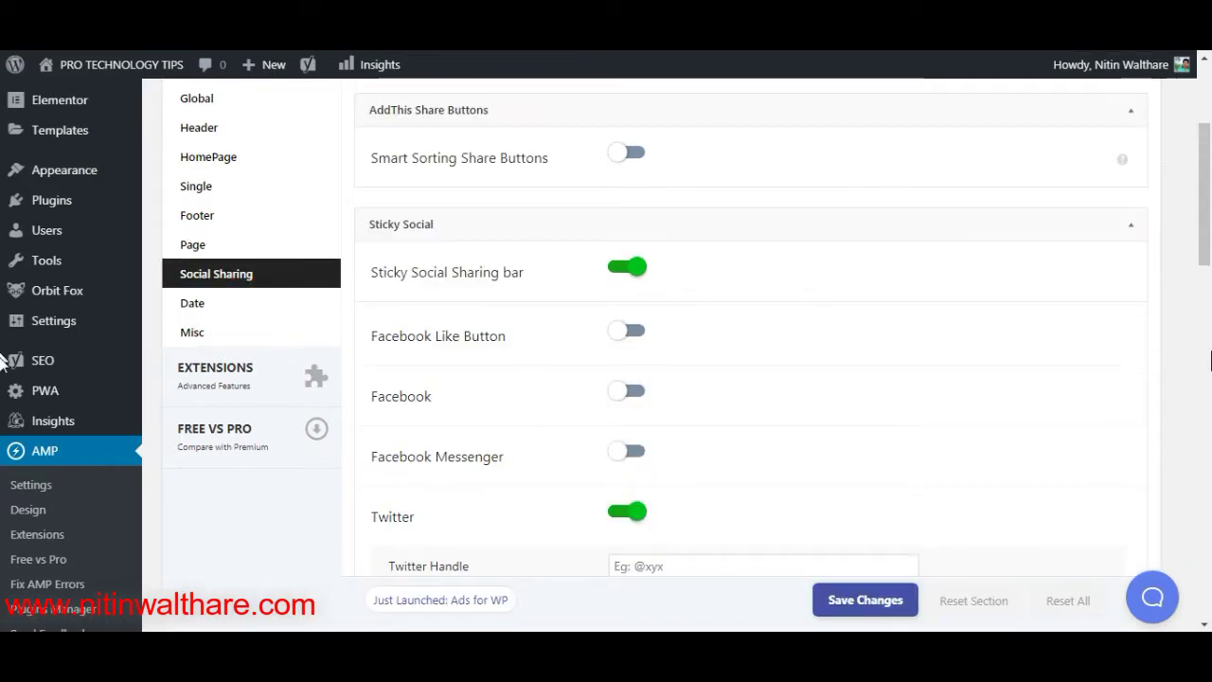
scroll(1208, 297, down, 5)
scroll(1208, 296, up, 7)
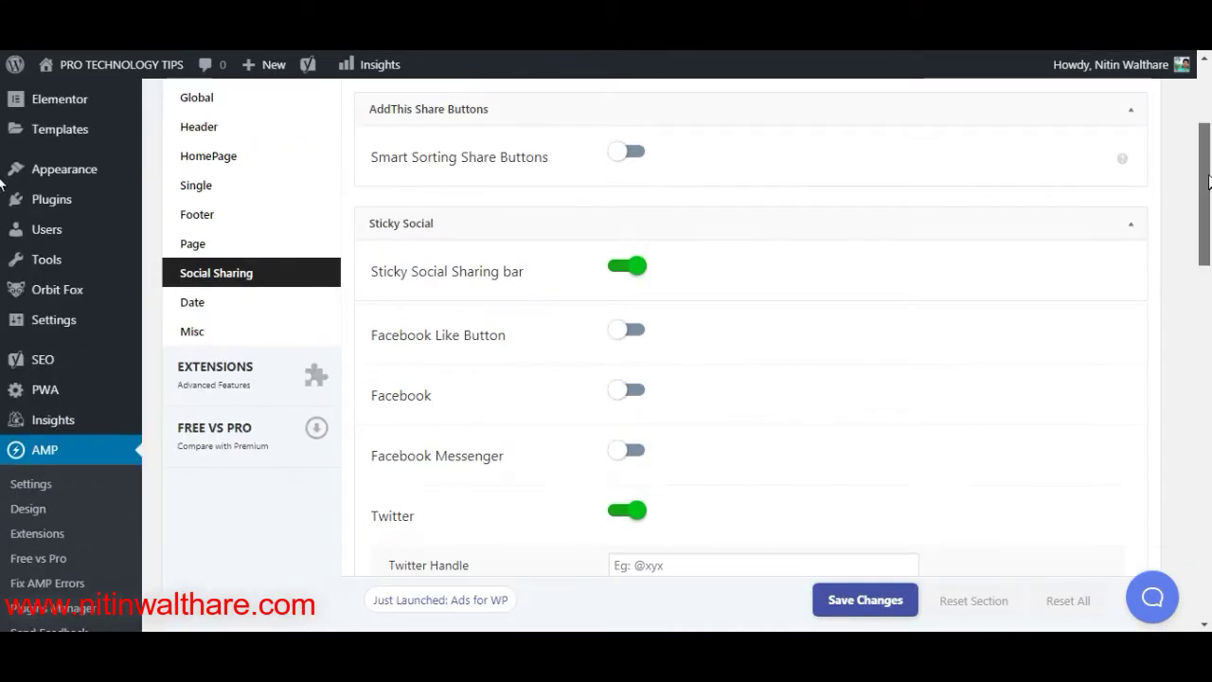
drag(1206, 147, 1206, 112)
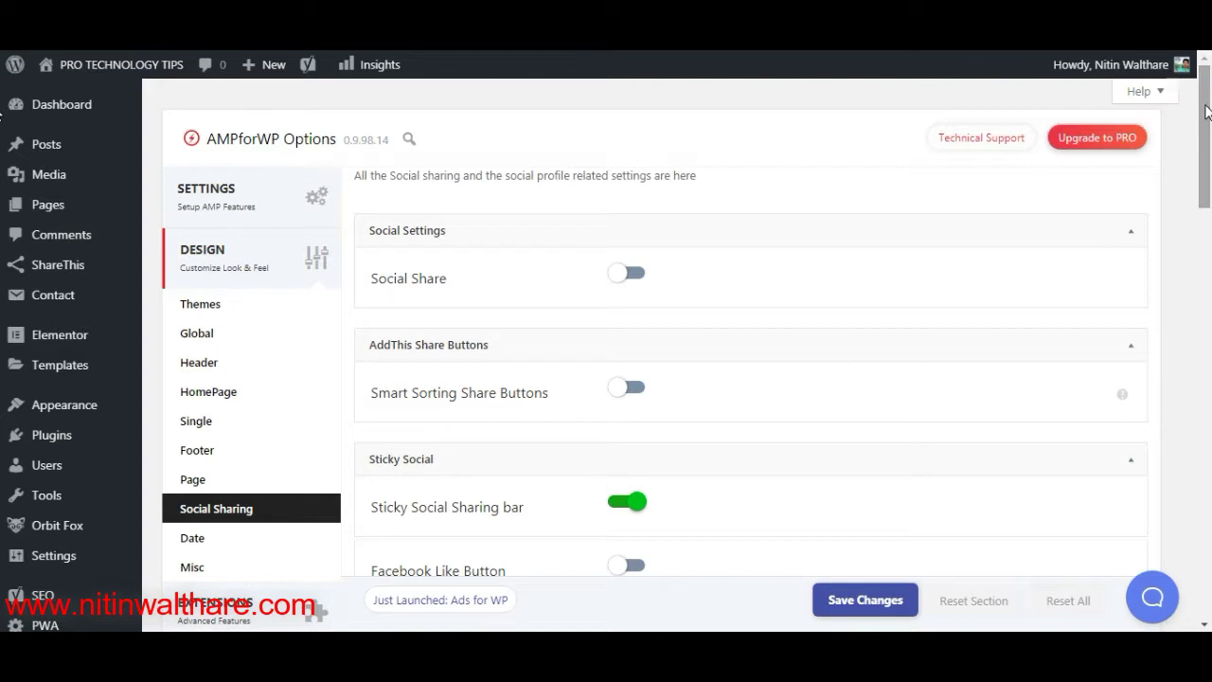
Try enabling Social Share to inspect its position and link options, disable it again, and check the remaining social sections.
click(630, 277)
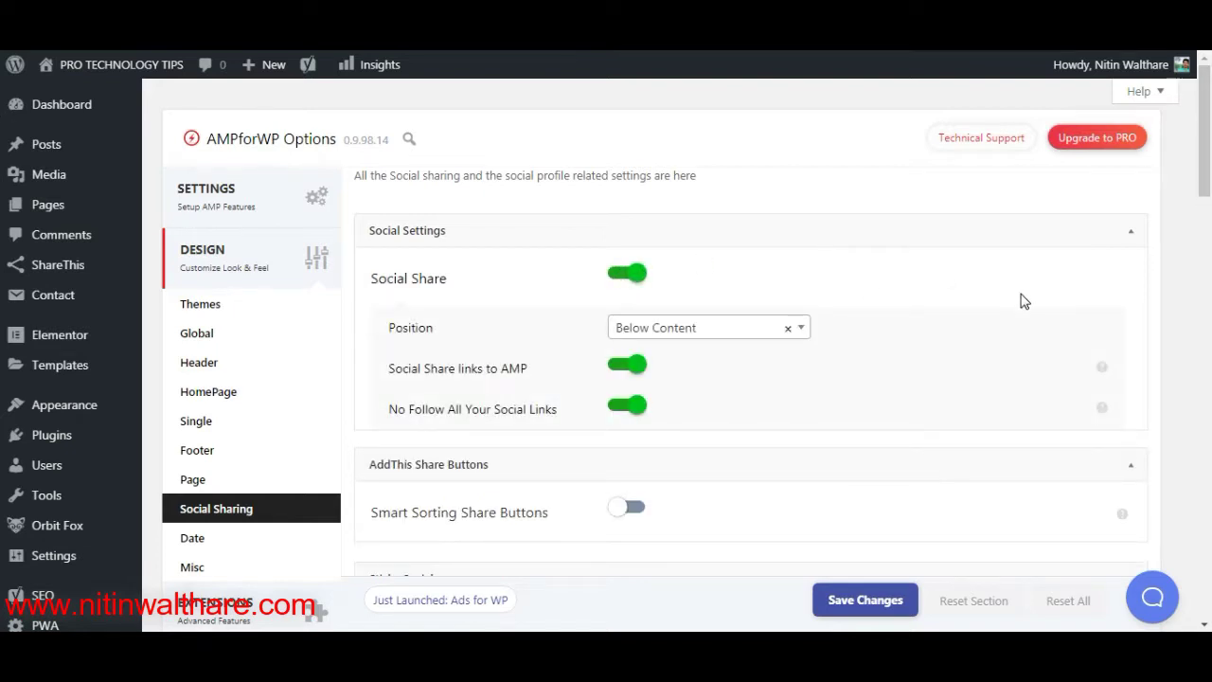
click(629, 274)
scroll(3, 229, down, 4)
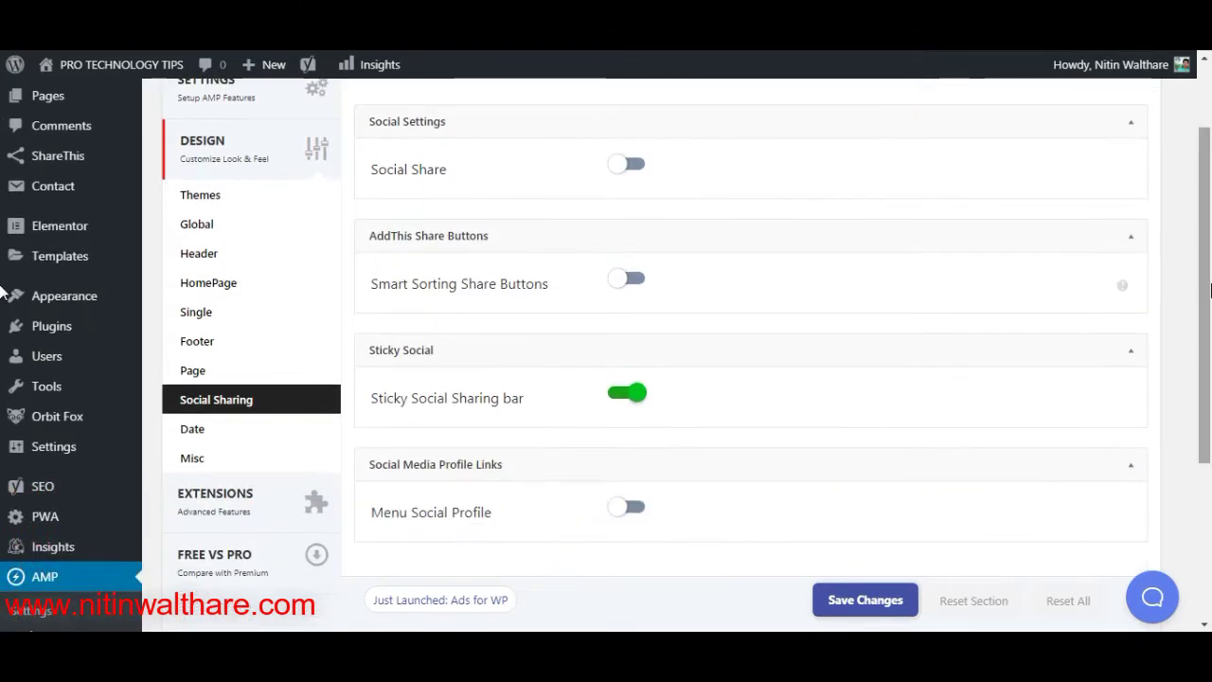
scroll(3, 291, up, 3)
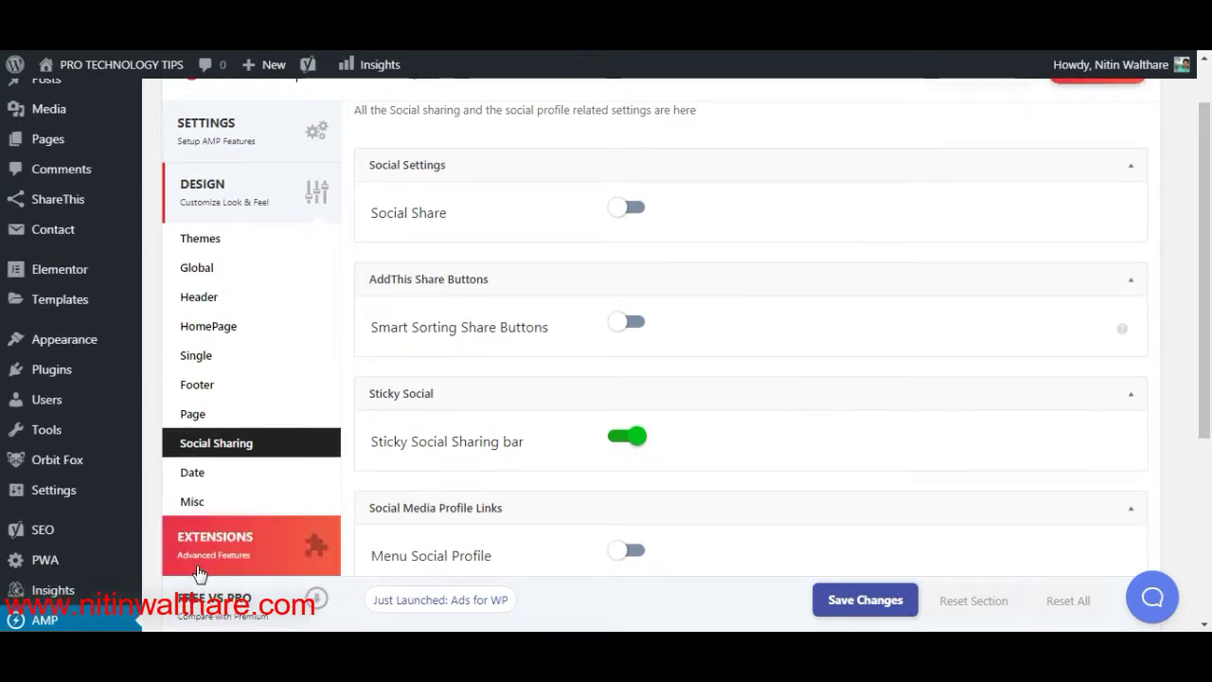
Check the Date display and format options, and the Misc options for RTL support and sub-categories.
click(206, 481)
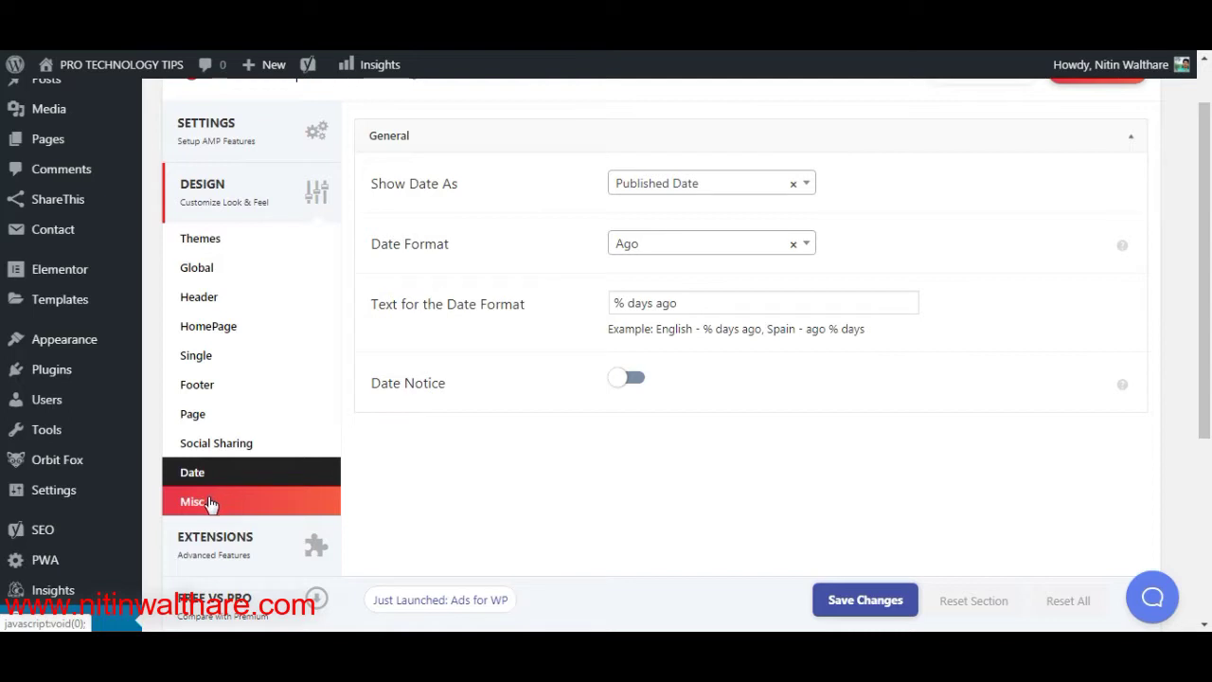
click(212, 503)
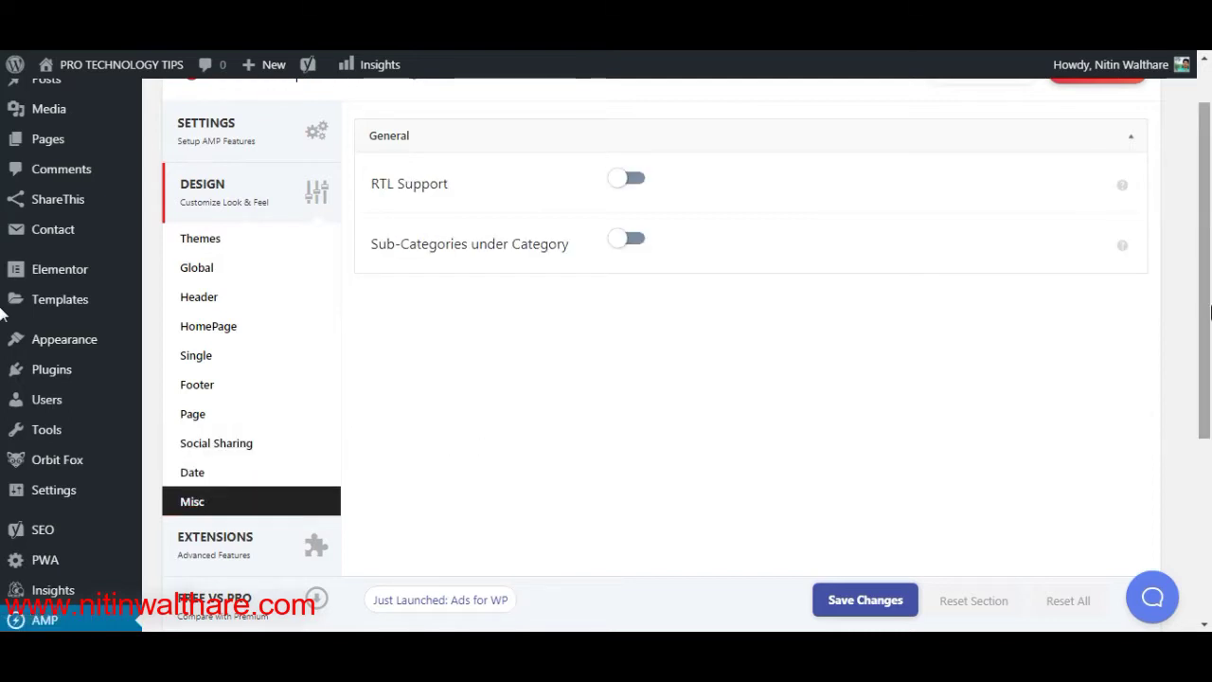
Browse the premium add-ons in the Extensions section, such as ACF for AMP, Advanced AMP ADS and AMP Cache.
scroll(2, 303, up, 1)
scroll(2, 322, down, 4)
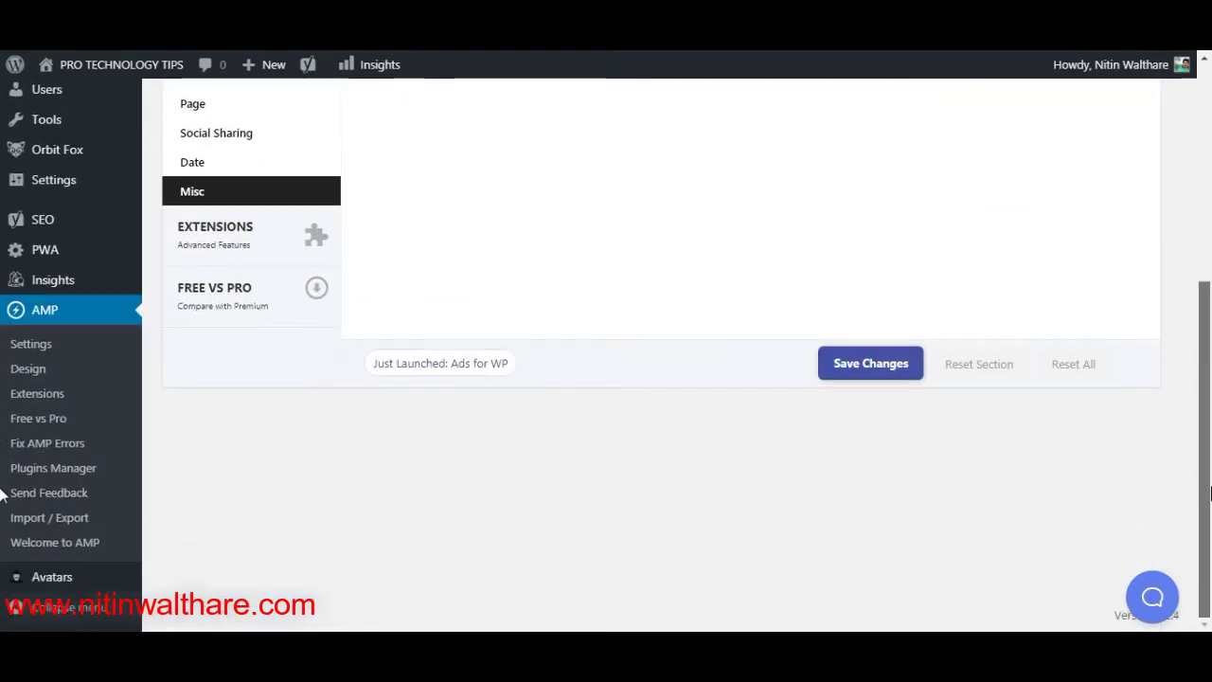
scroll(8, 489, up, 4)
scroll(712, 433, down, 2)
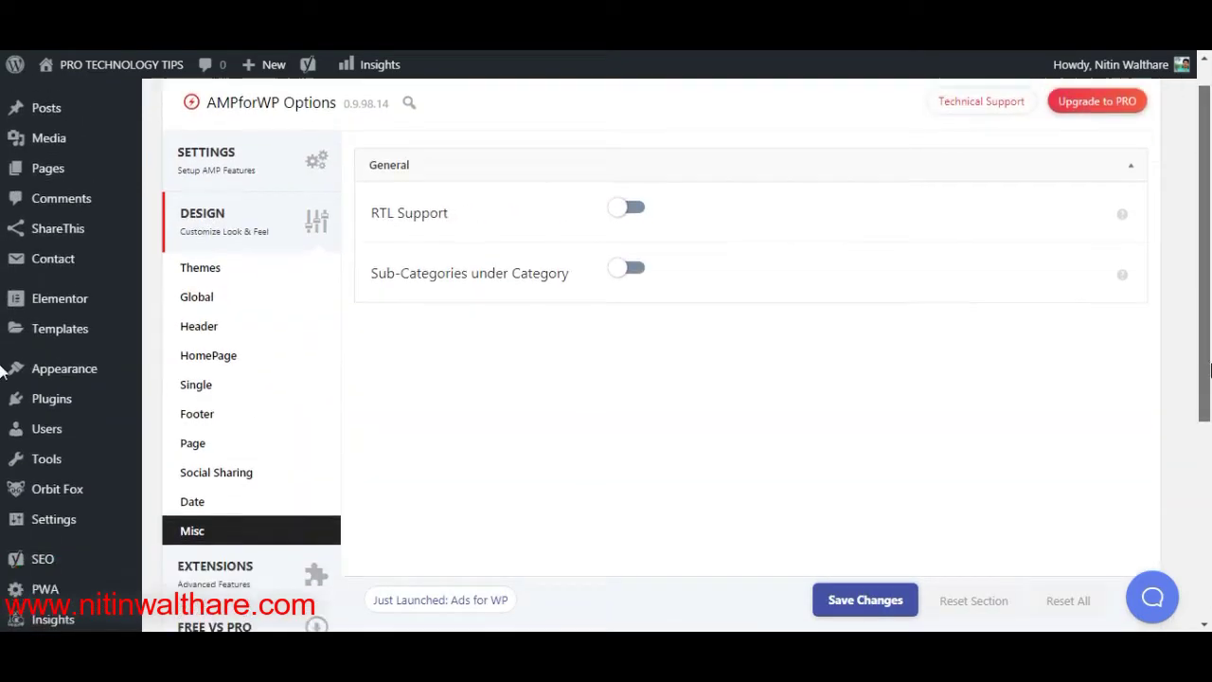
click(261, 443)
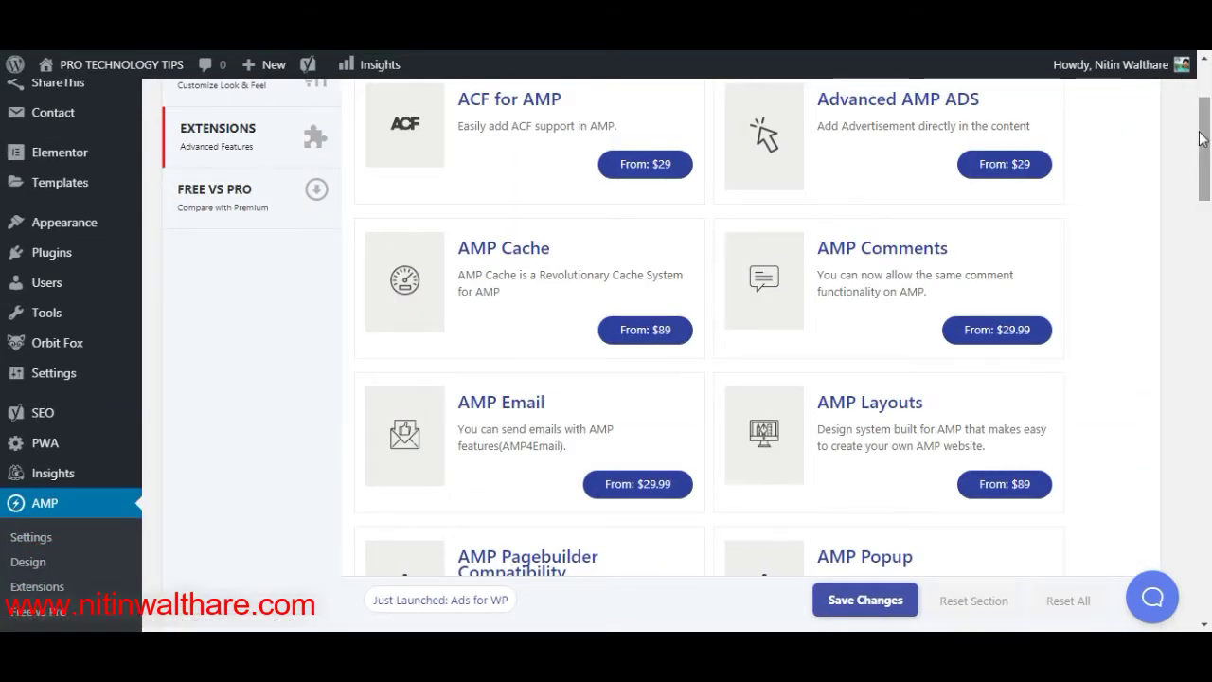
drag(1201, 132, 1203, 85)
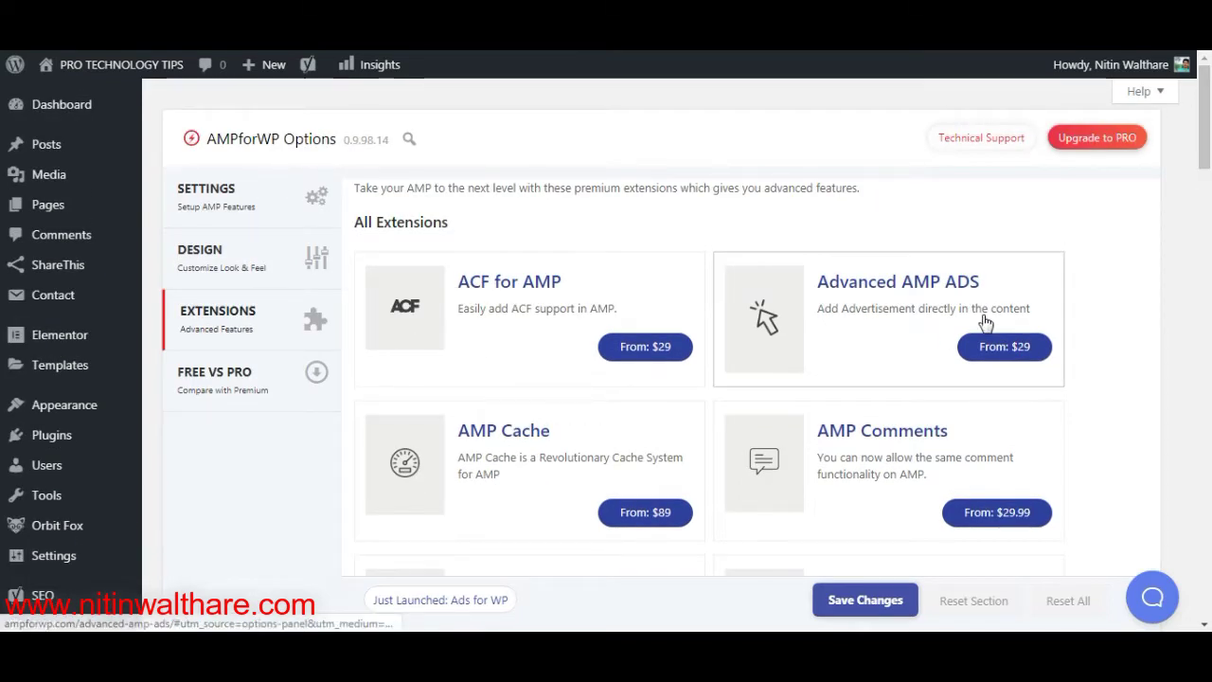
drag(1203, 116, 1203, 85)
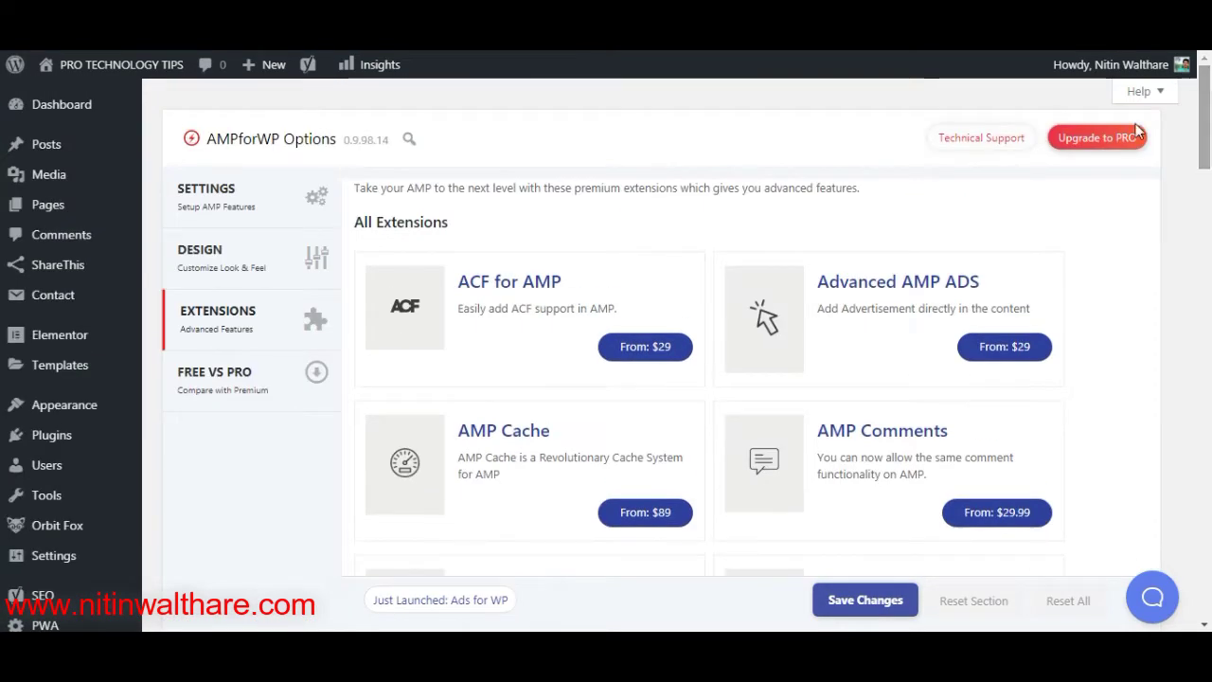
Review the Free vs Pro section, including the upgrade benefits and the feature comparison of the two versions.
click(216, 381)
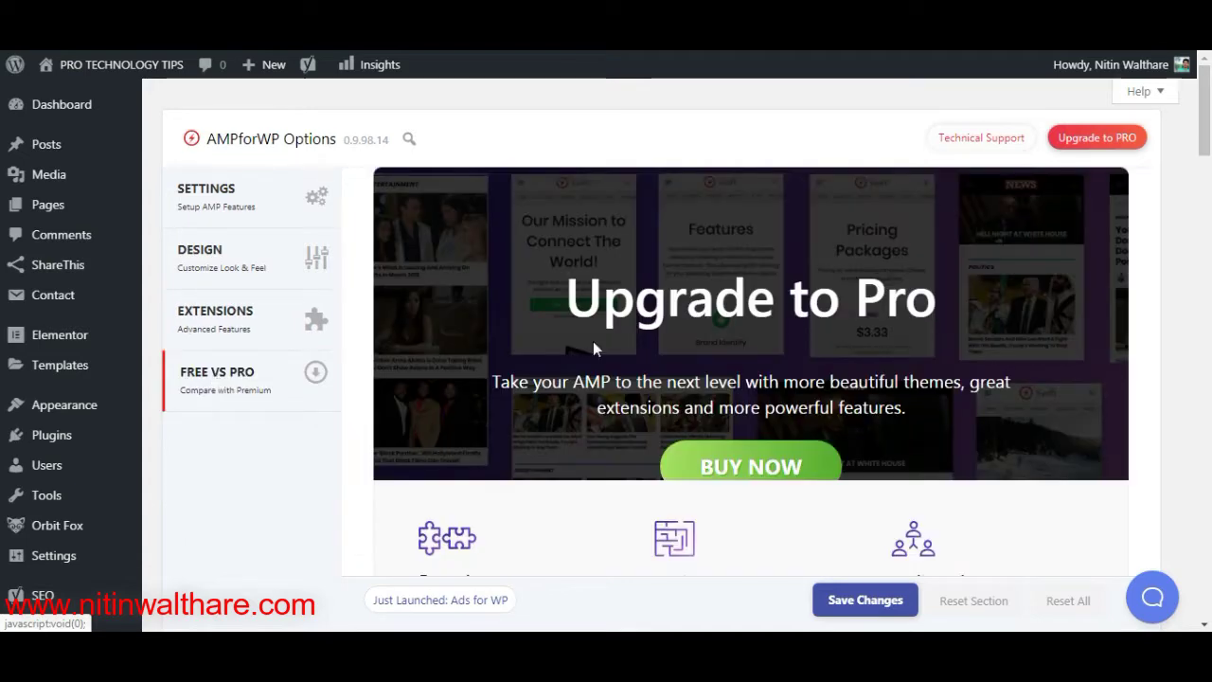
scroll(4, 154, down, 3)
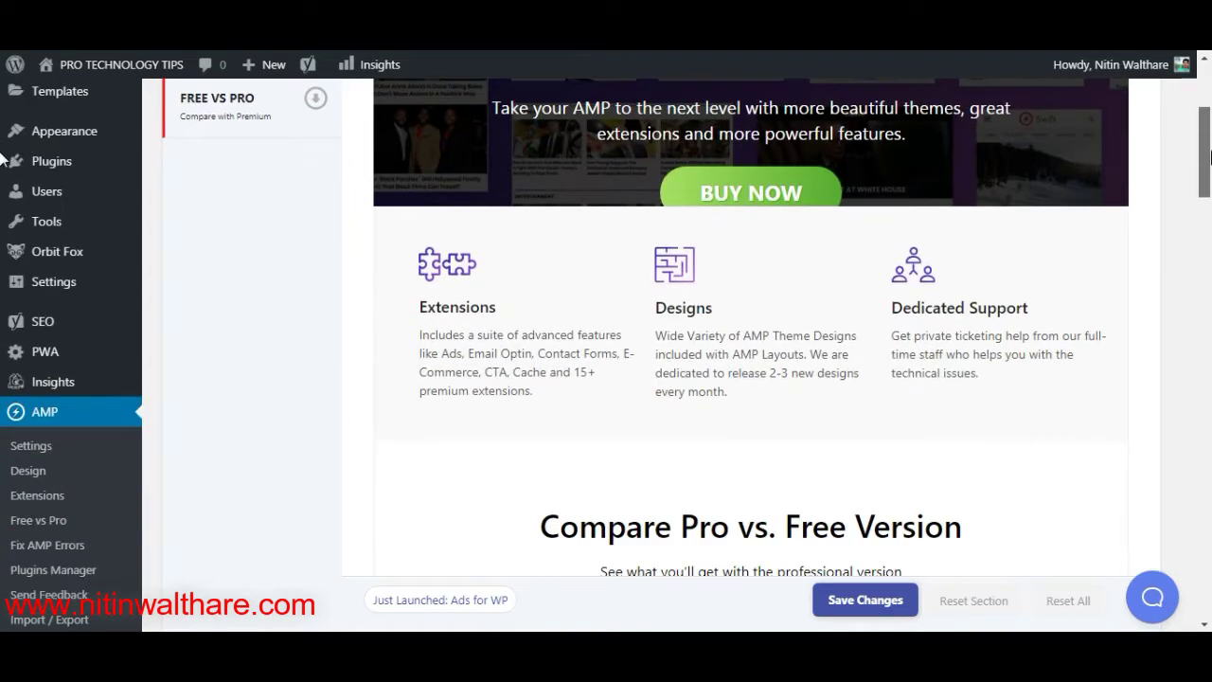
scroll(2, 158, down, 5)
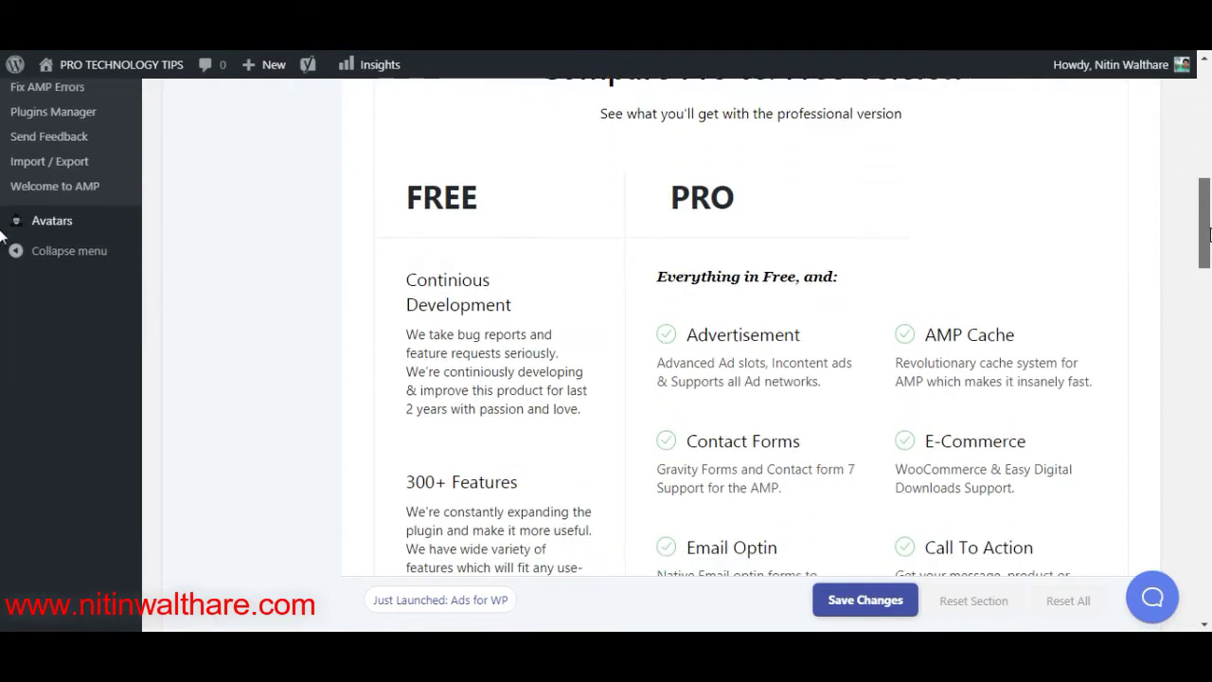
scroll(3, 237, down, 1)
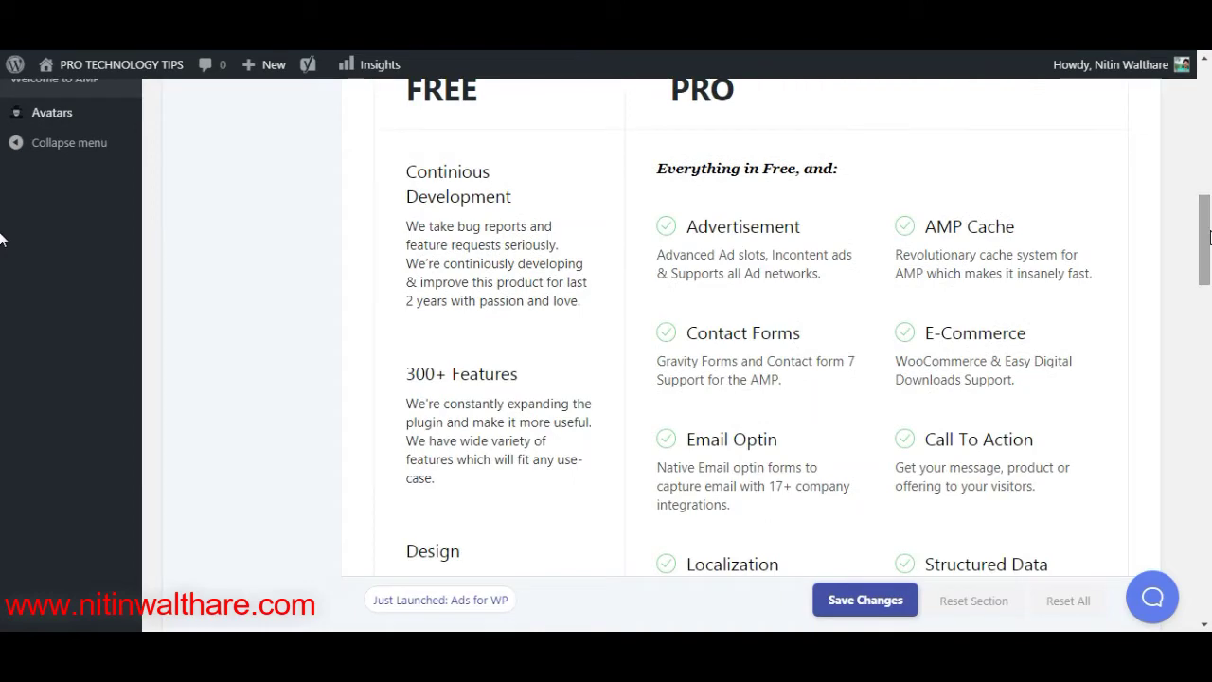
scroll(3, 237, up, 10)
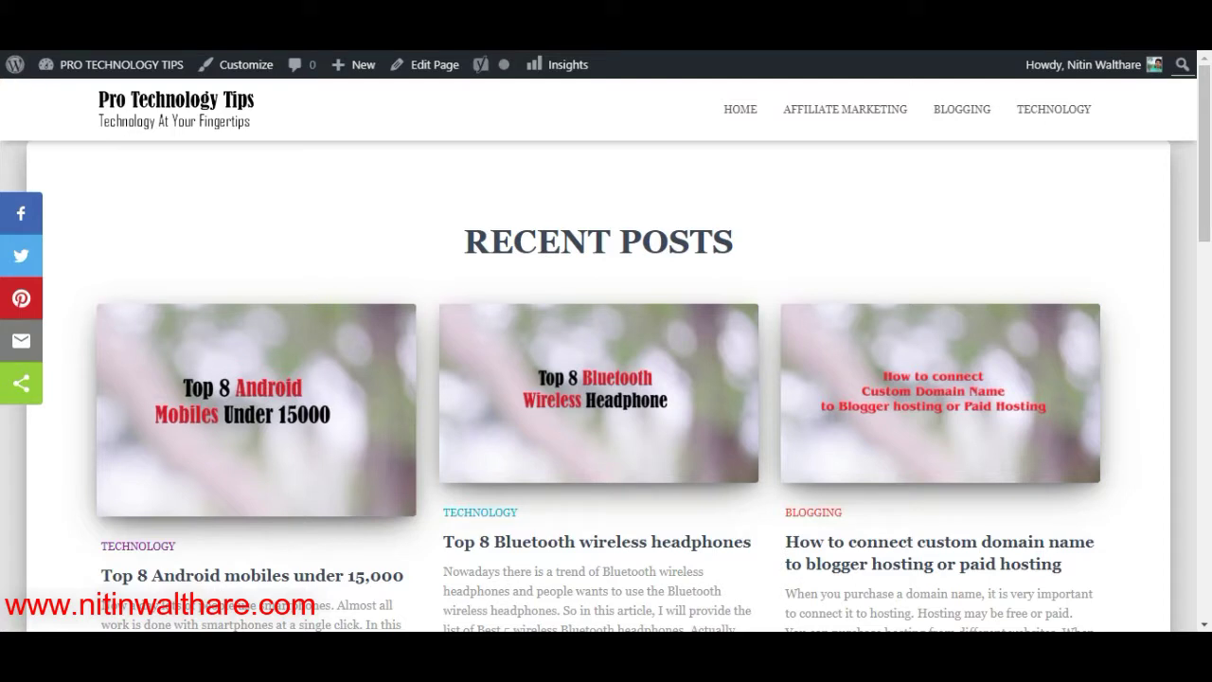
text(amp)
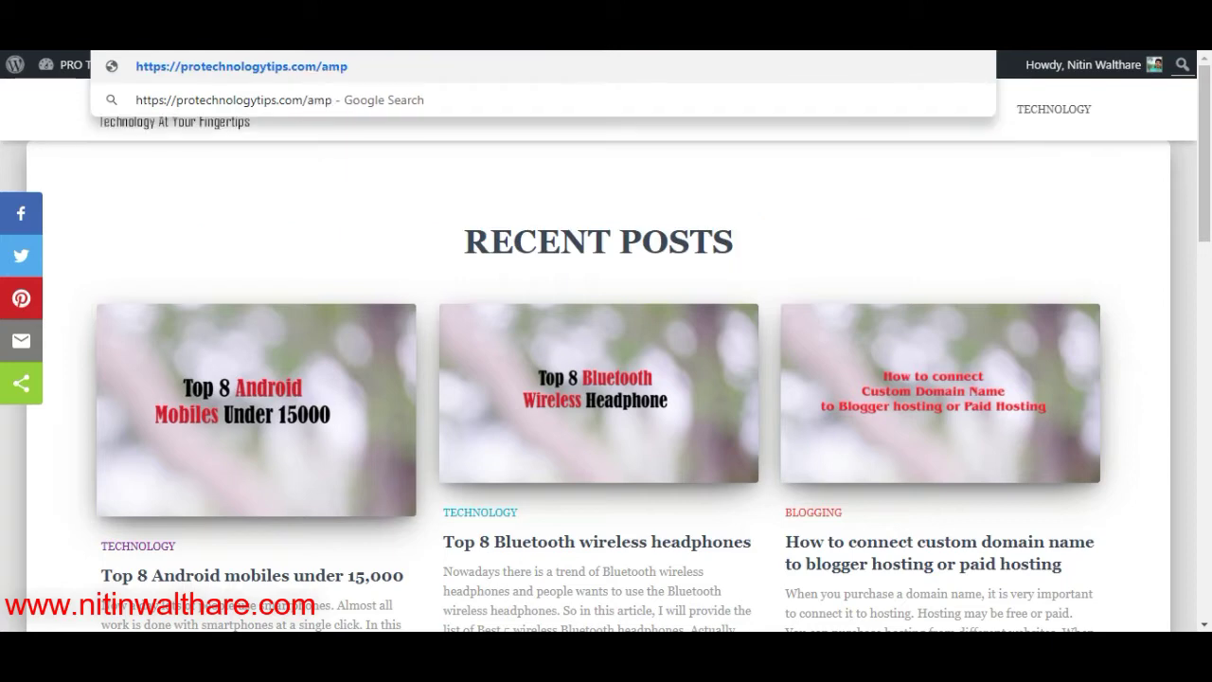
key(Return)
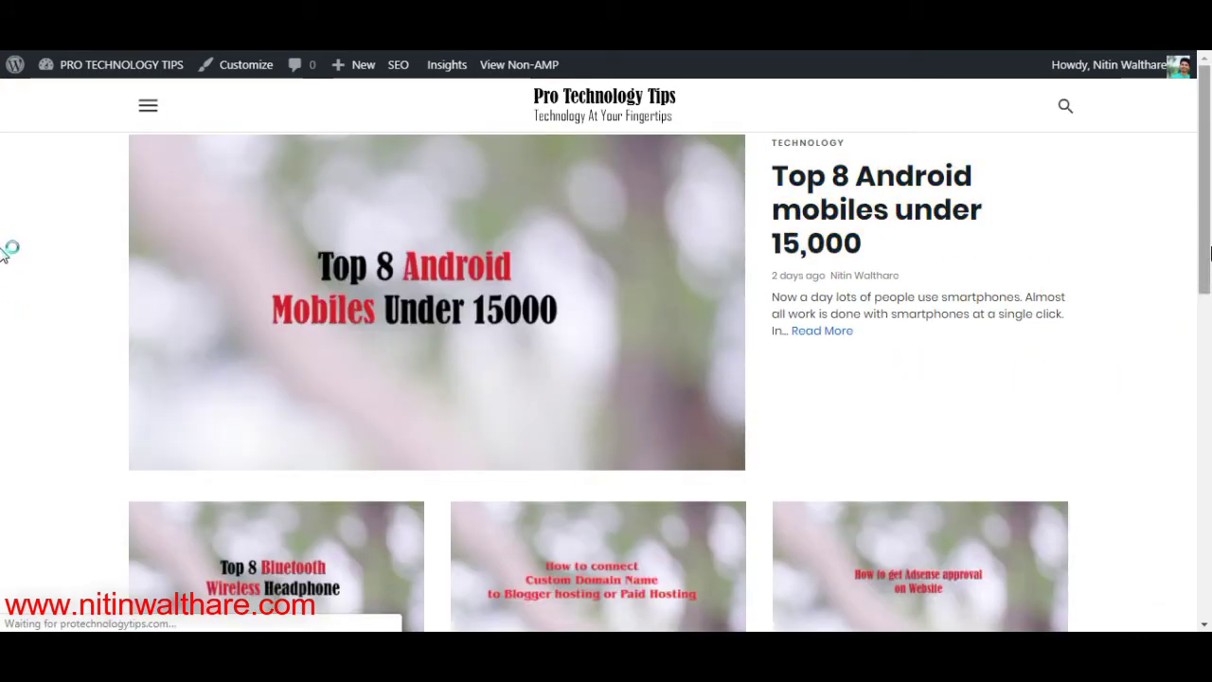
scroll(3, 284, down, 5)
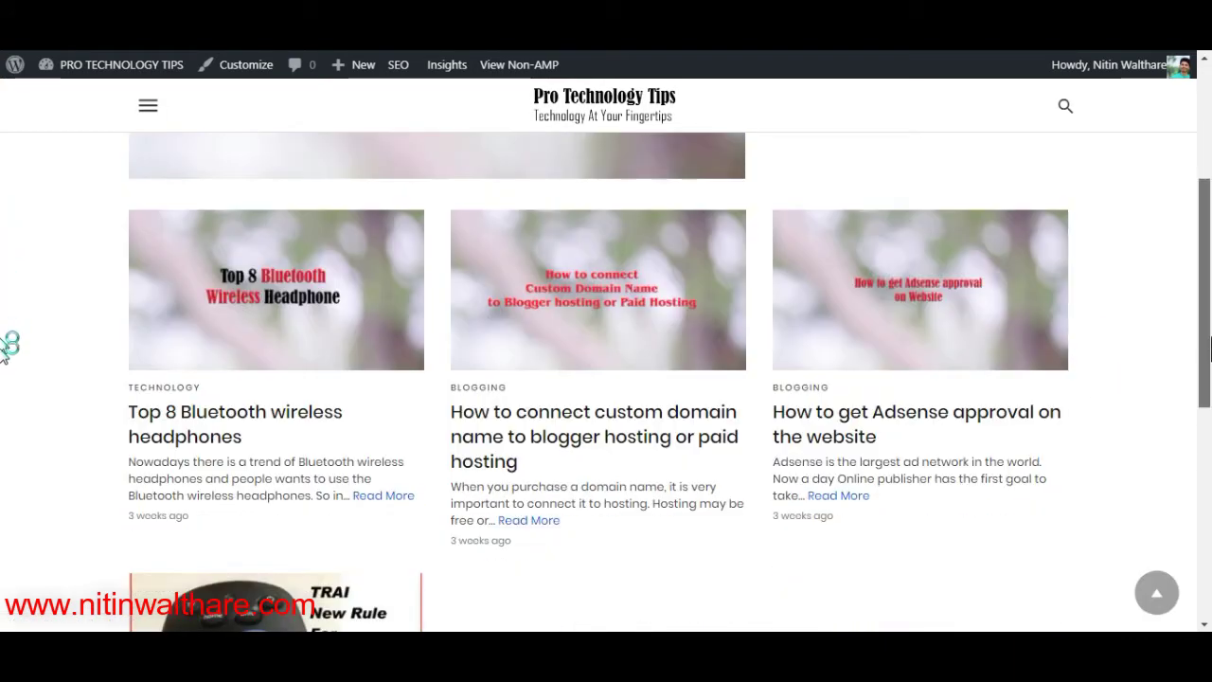
scroll(5, 381, down, 4)
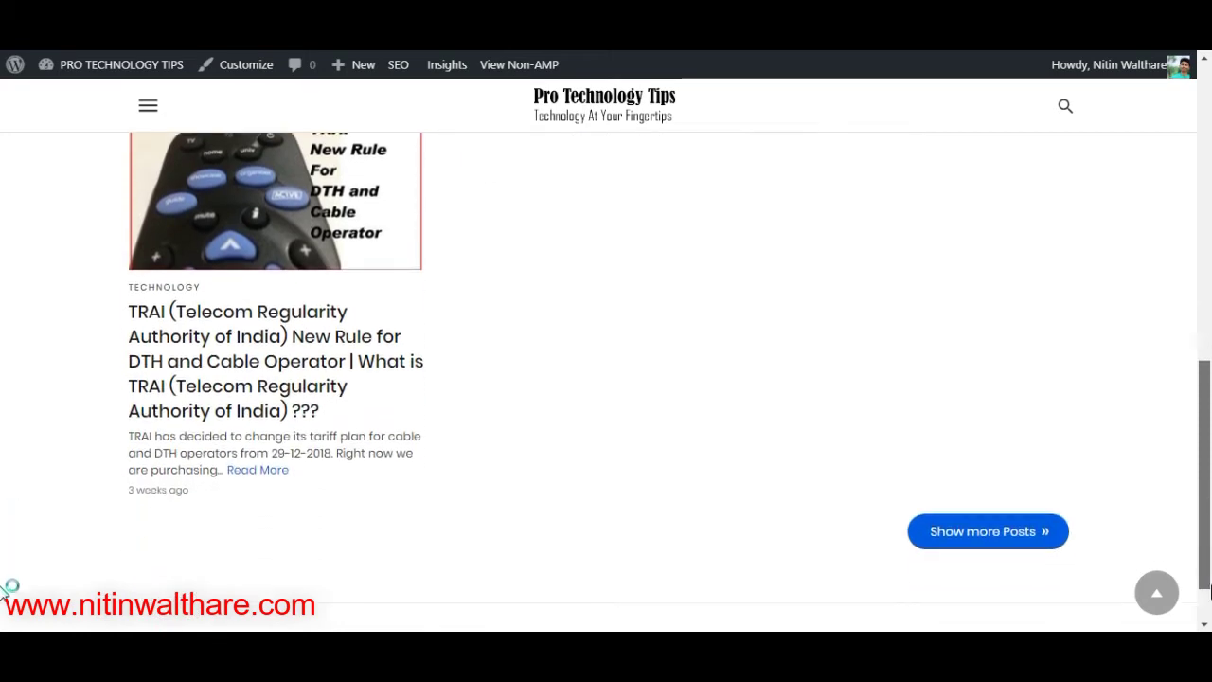
scroll(6, 568, up, 10)
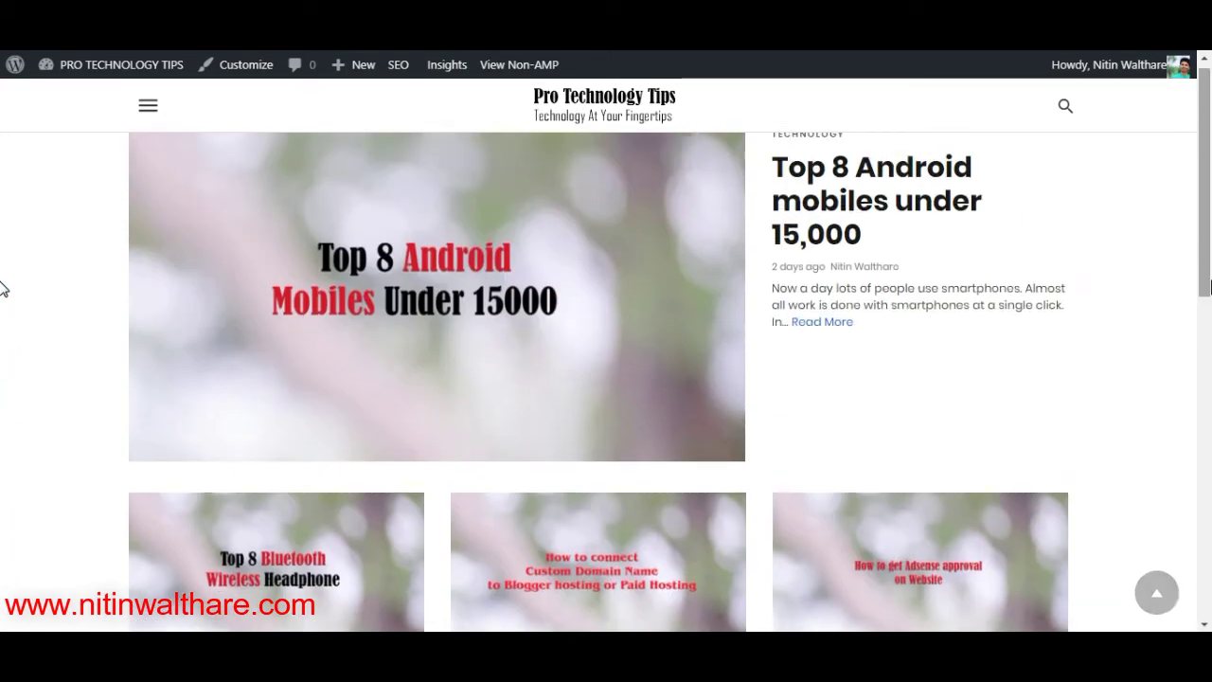